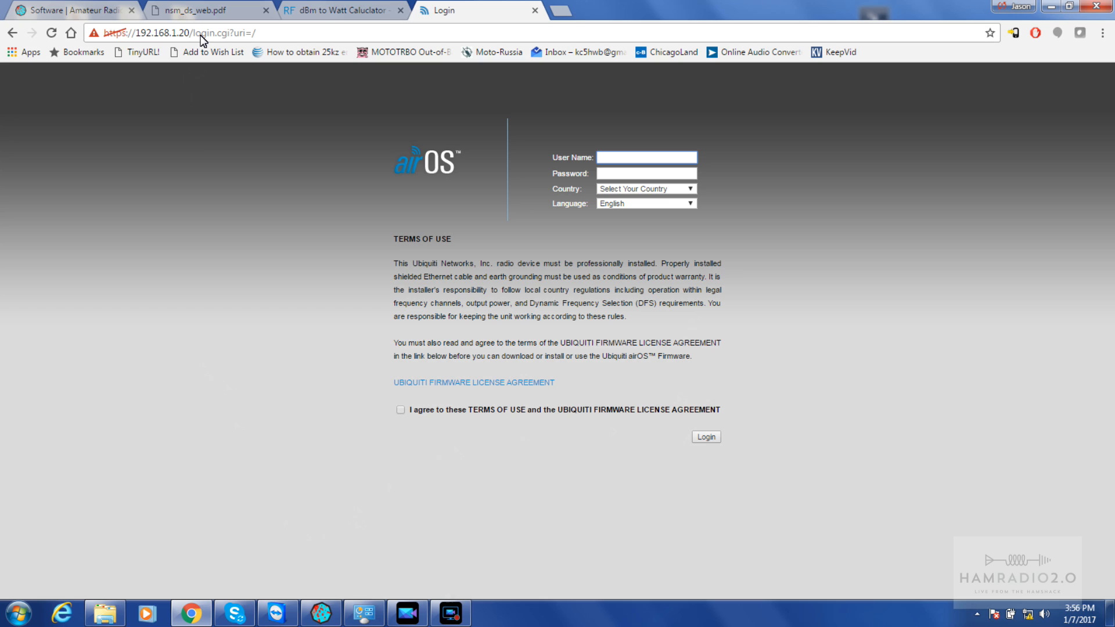
Show Local Area Connection 2's IPv4 settings: static 192.168.1.2 with gateway 192.168.1.20
click(365, 617)
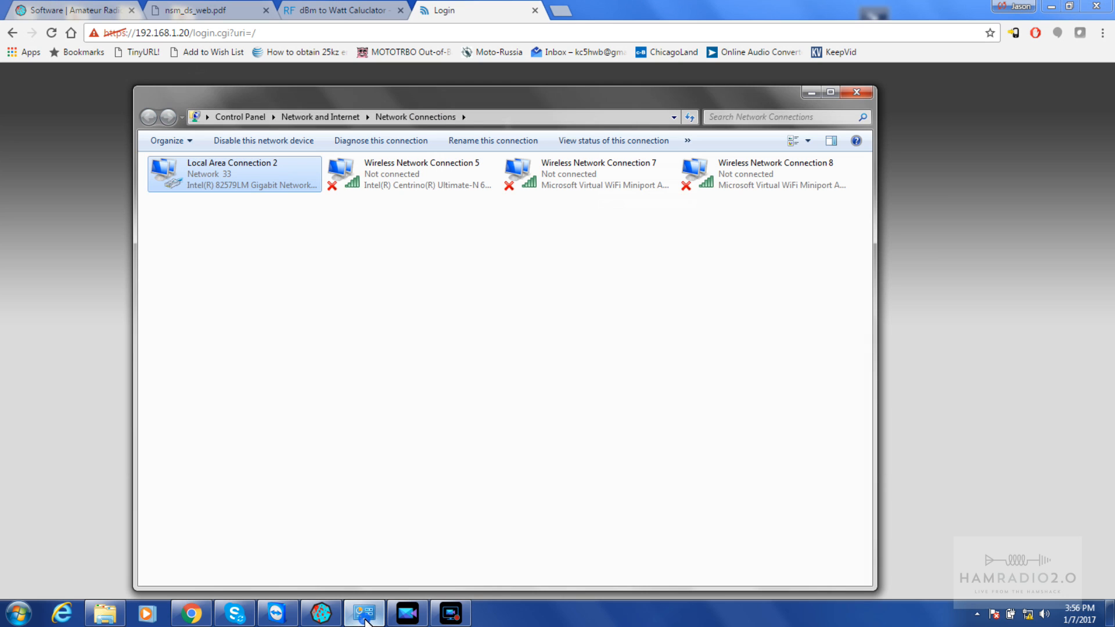
right_click(240, 179)
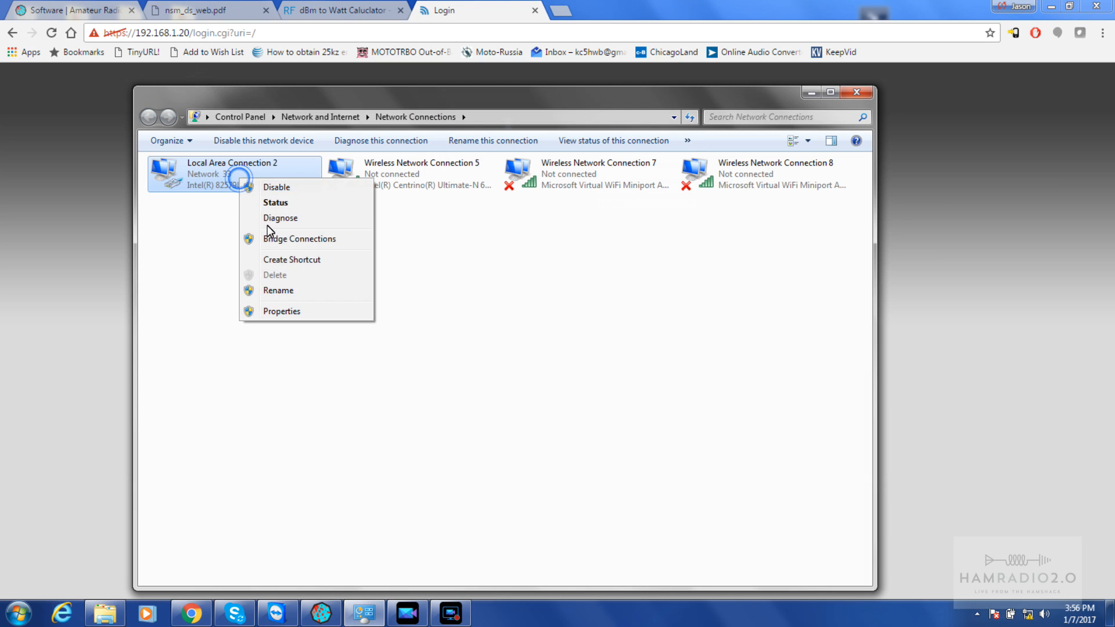
click(292, 313)
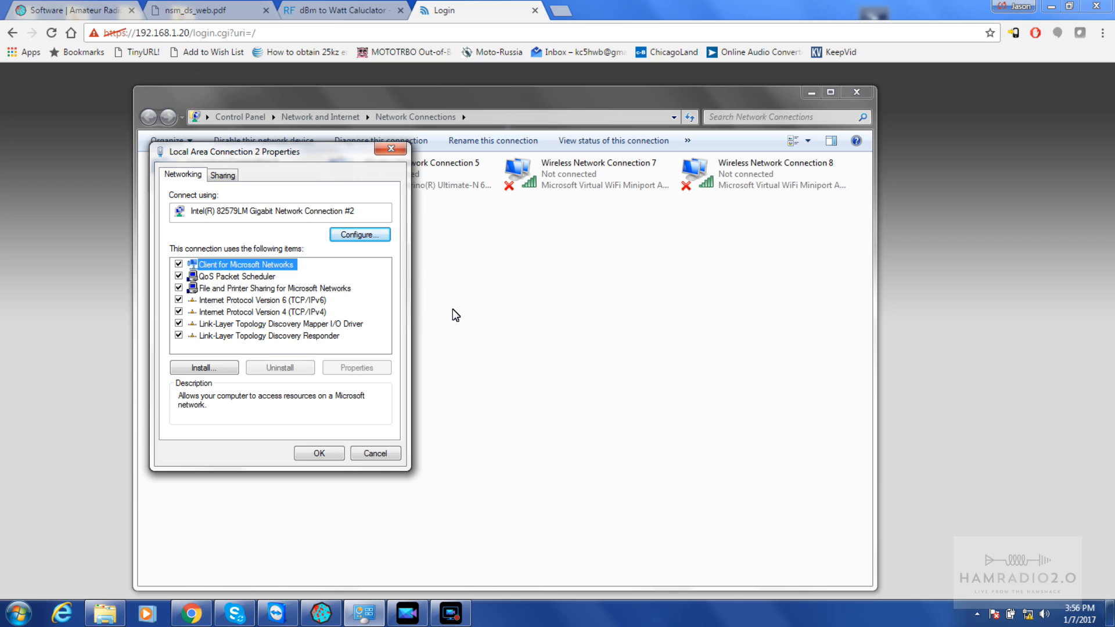
click(301, 313)
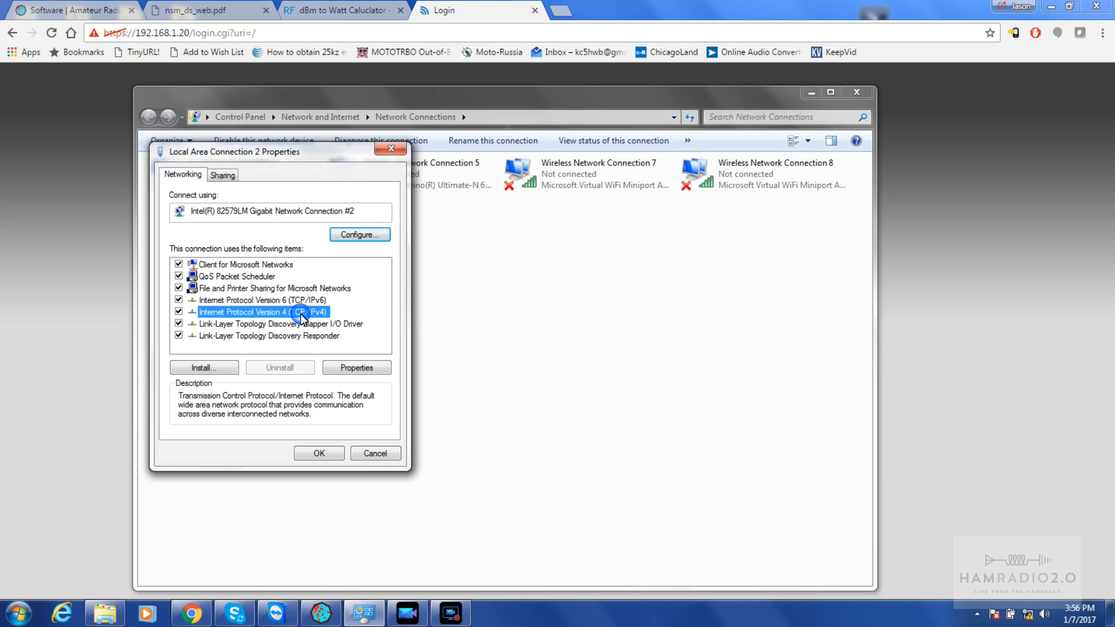
click(357, 368)
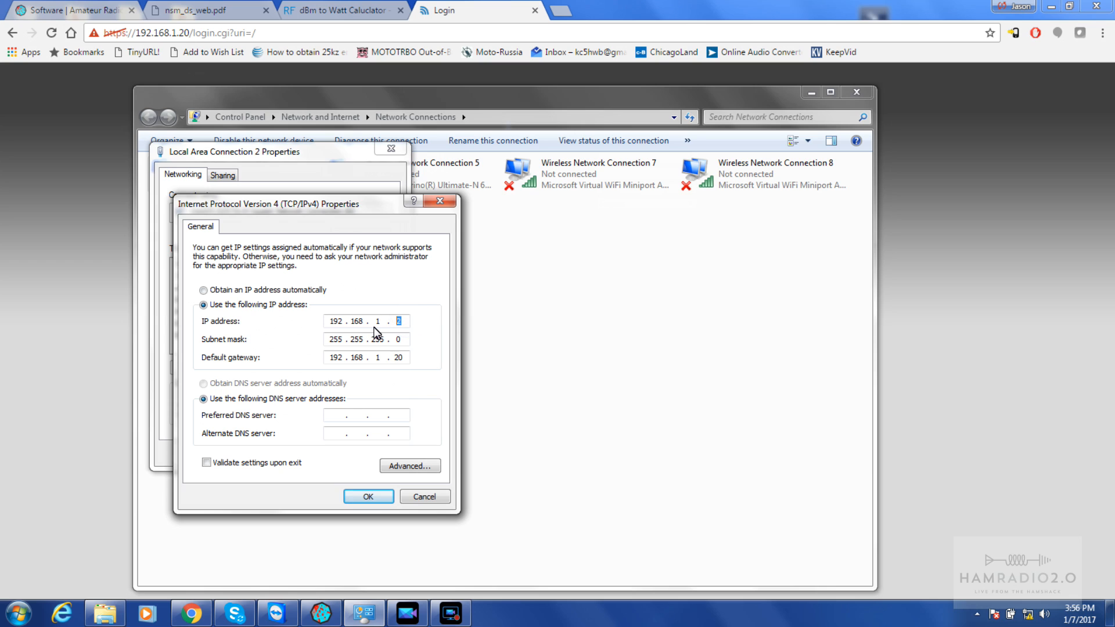
double_click(399, 357)
click(192, 34)
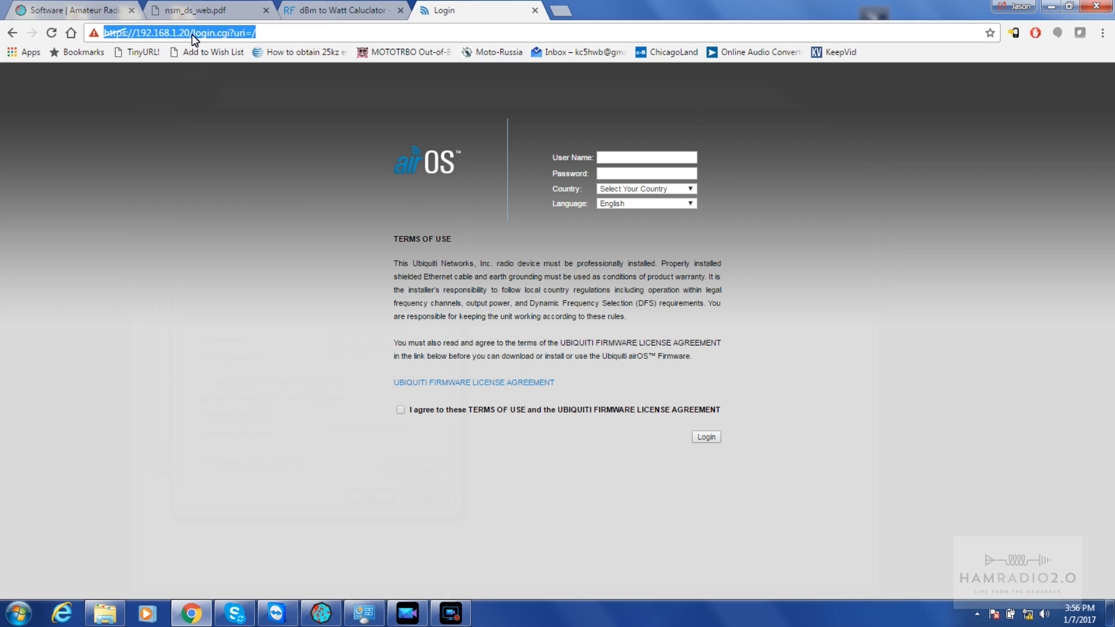
Load the NanoStation's airOS login page at 192.168.1.20
text(192.168.1.1)
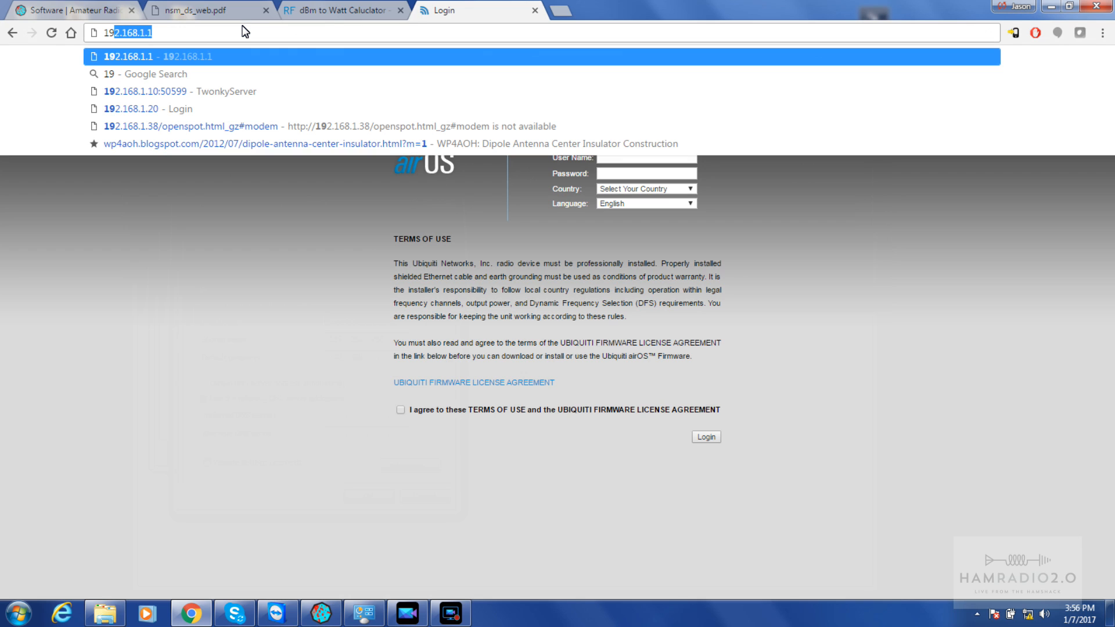
key(Down)
key(Down)
key(Down)
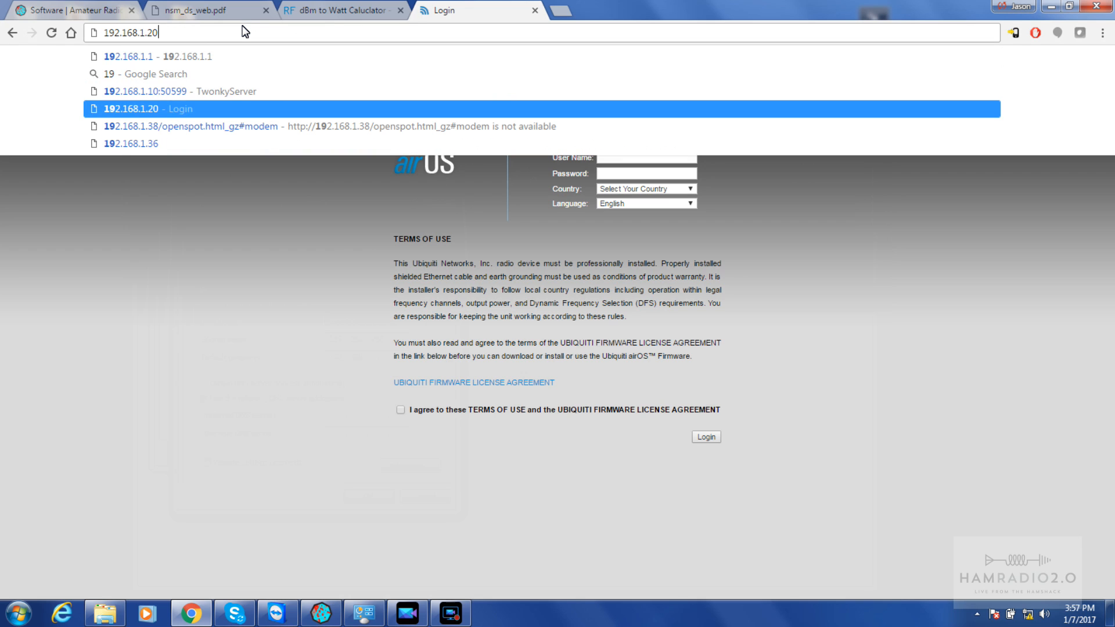
key(Return)
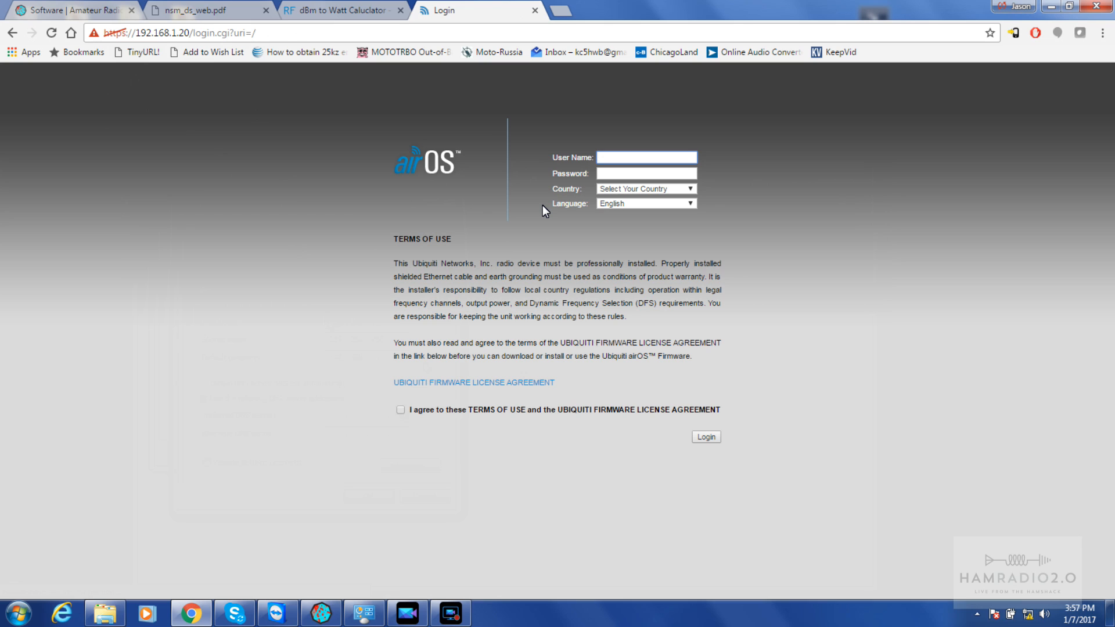
Log in with the default credentials, accepting the terms and choosing country United States
text(ubn)
text(ubnt)
click(401, 410)
click(712, 437)
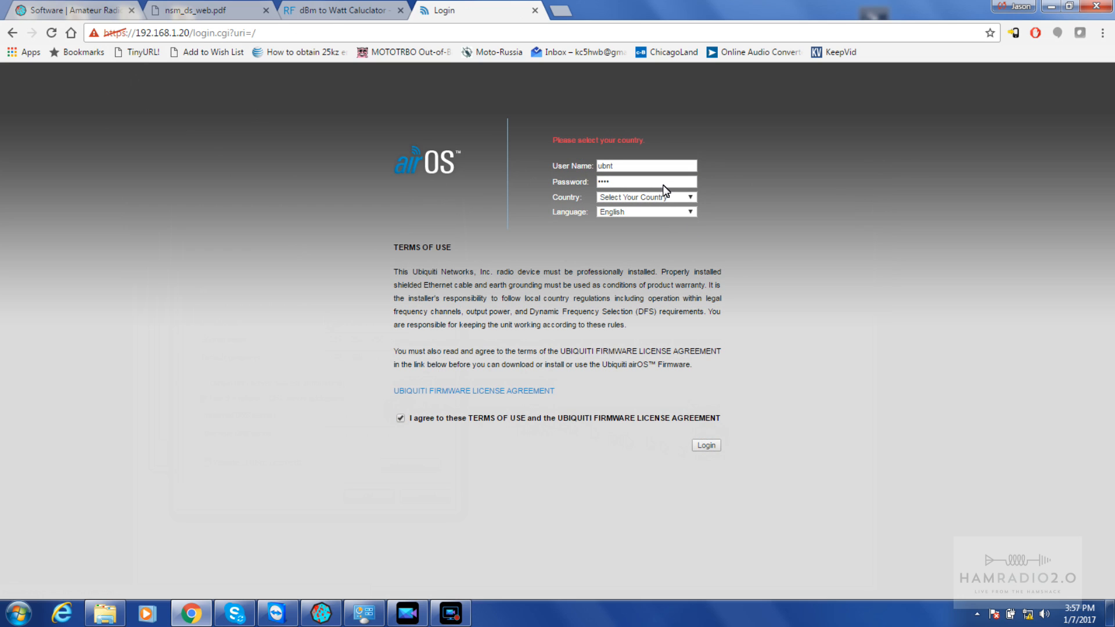
click(691, 197)
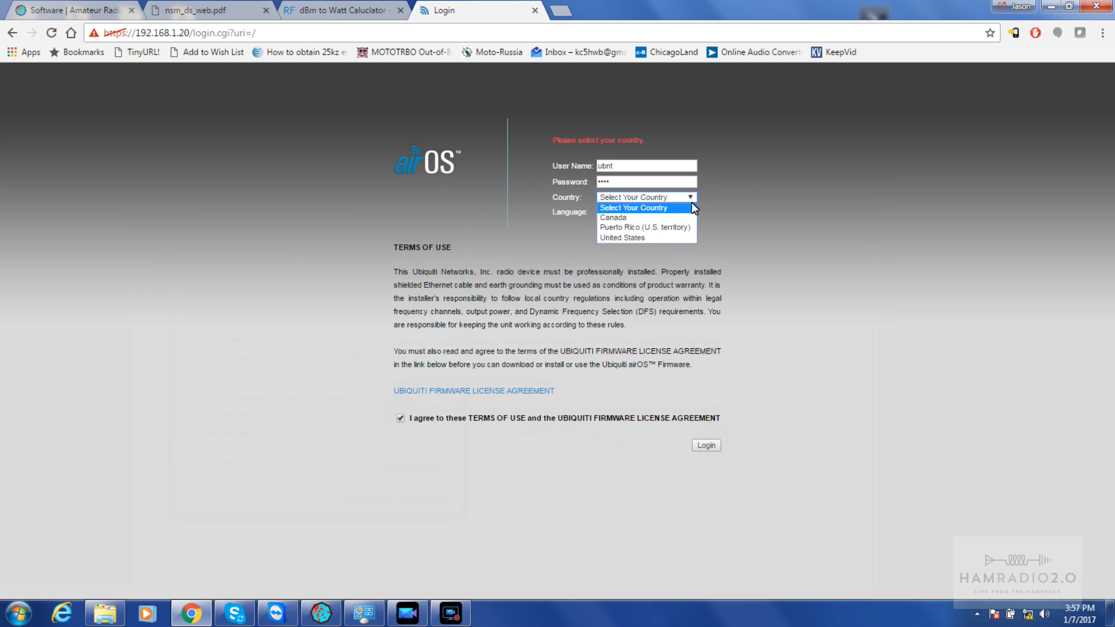
click(663, 237)
click(709, 445)
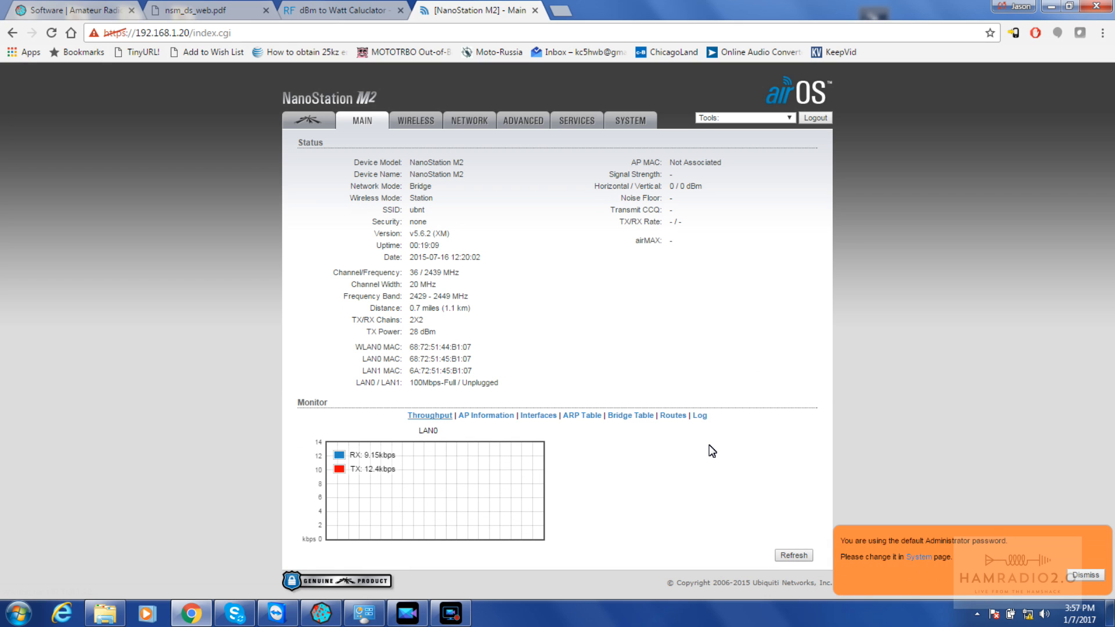
Dismiss the default-password warning and switch to the AREDN Software tab
click(1076, 576)
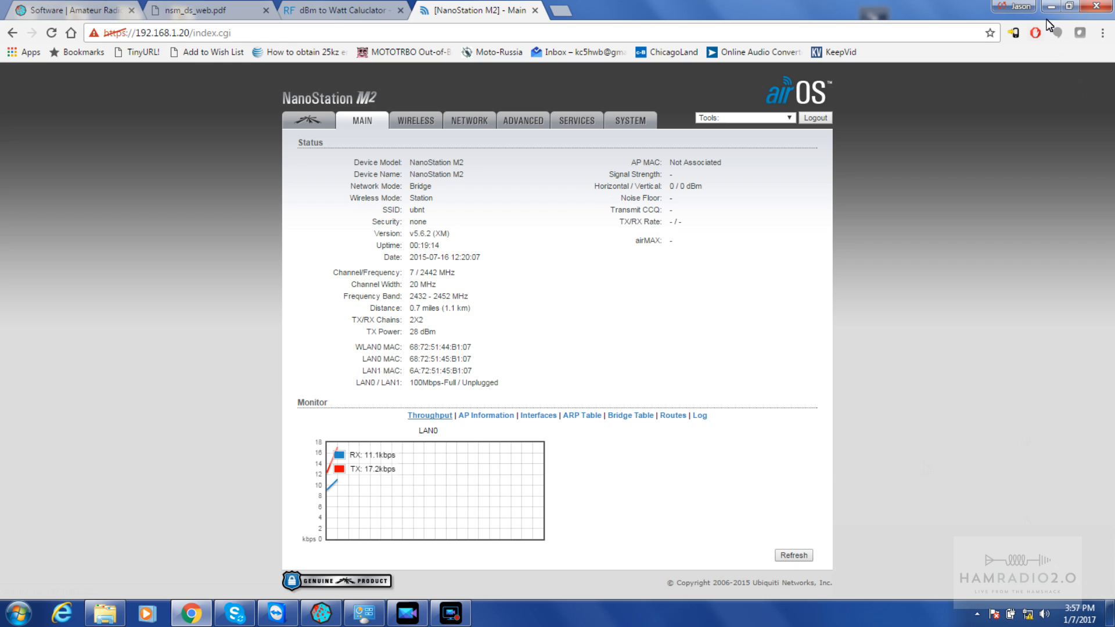
click(78, 9)
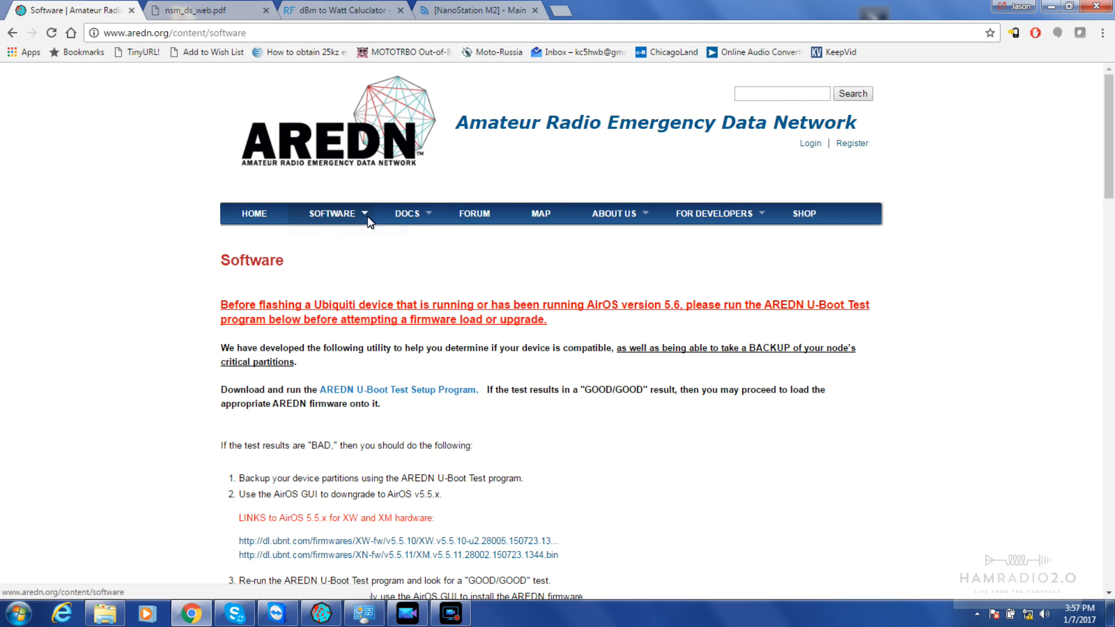
mouse_move(368, 217)
click(348, 267)
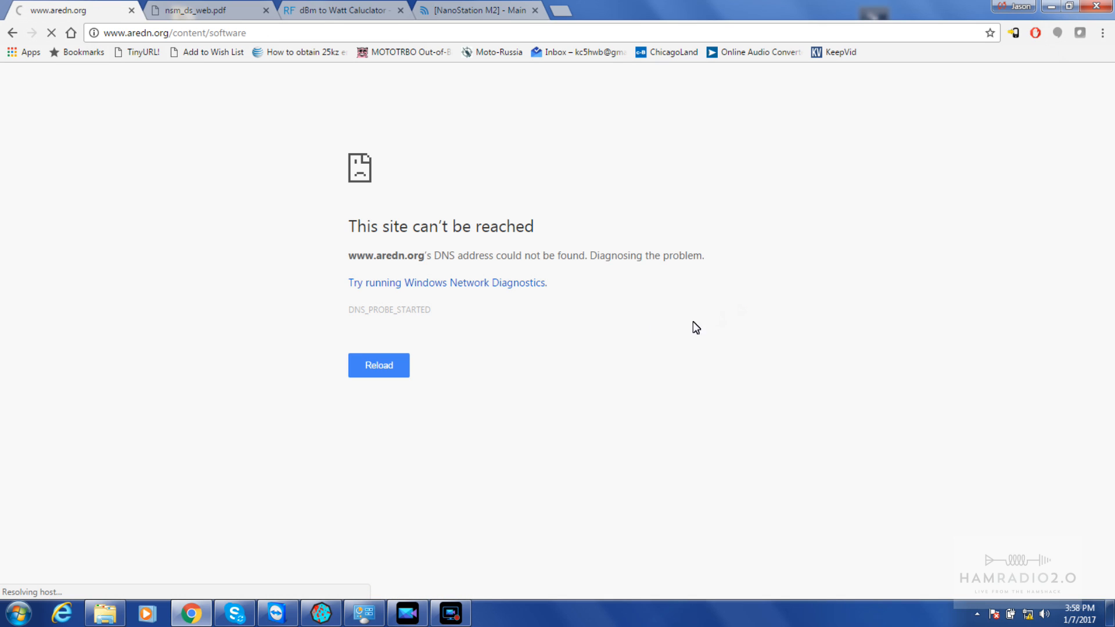
click(11, 36)
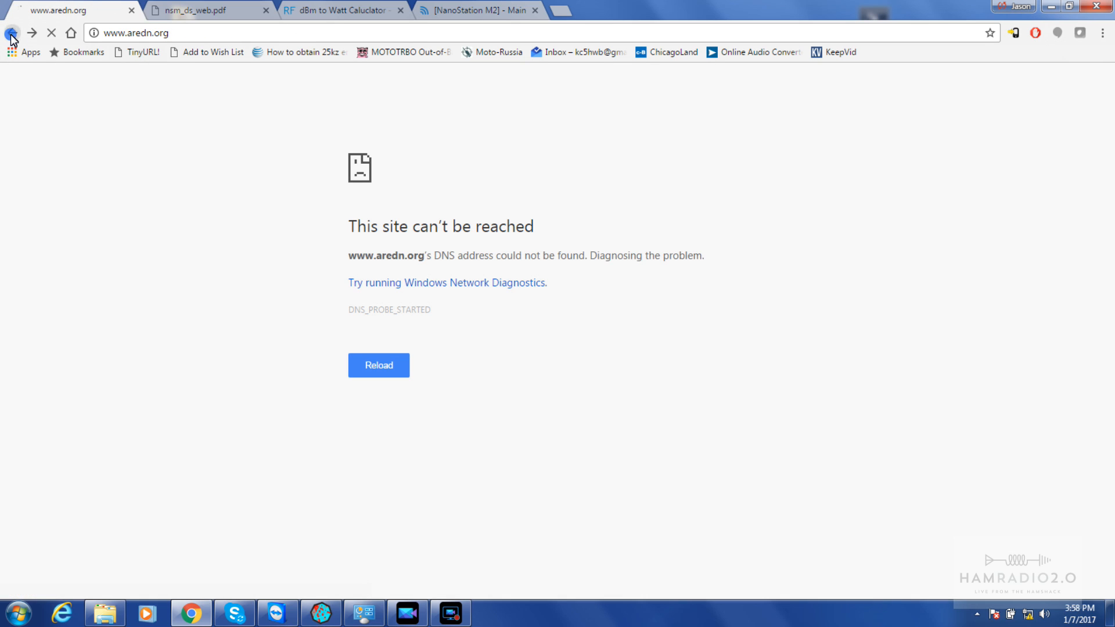
click(11, 37)
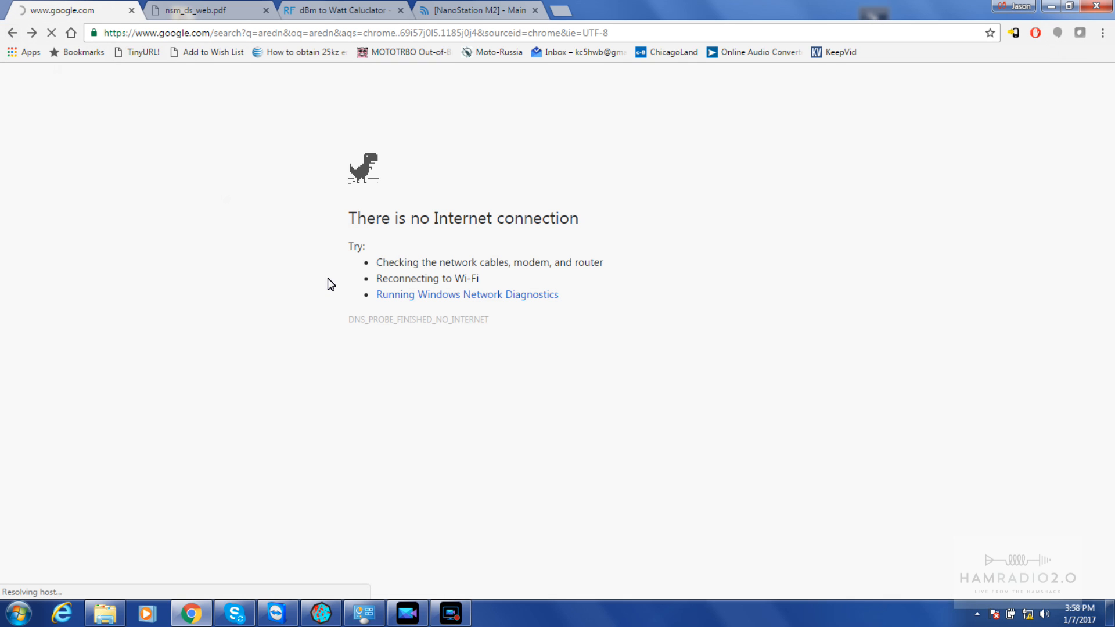
right_click(14, 34)
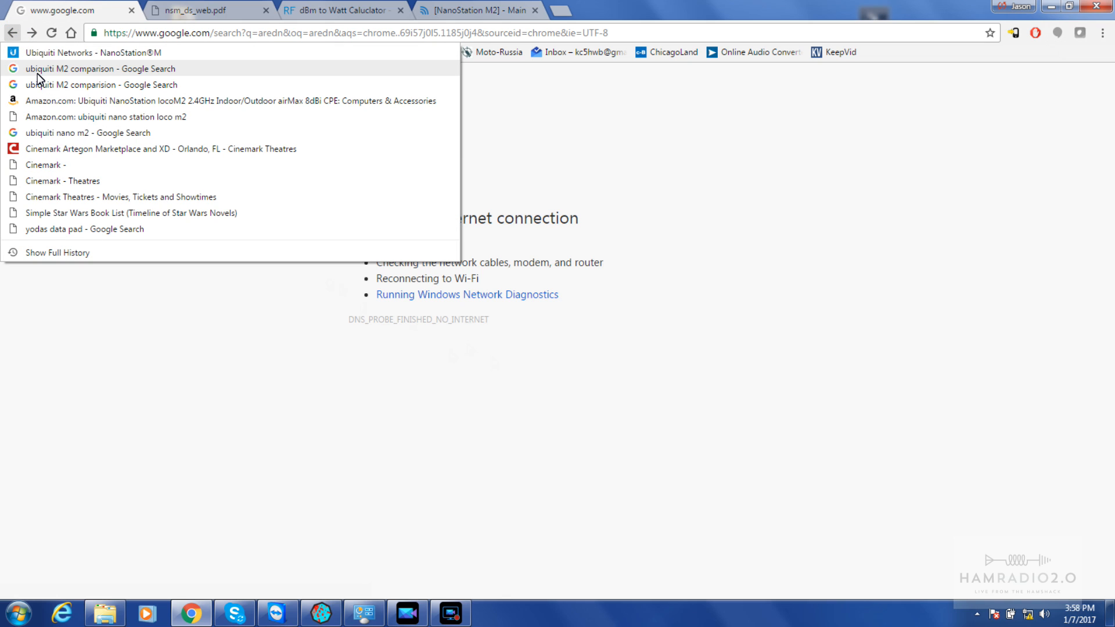
right_click(33, 36)
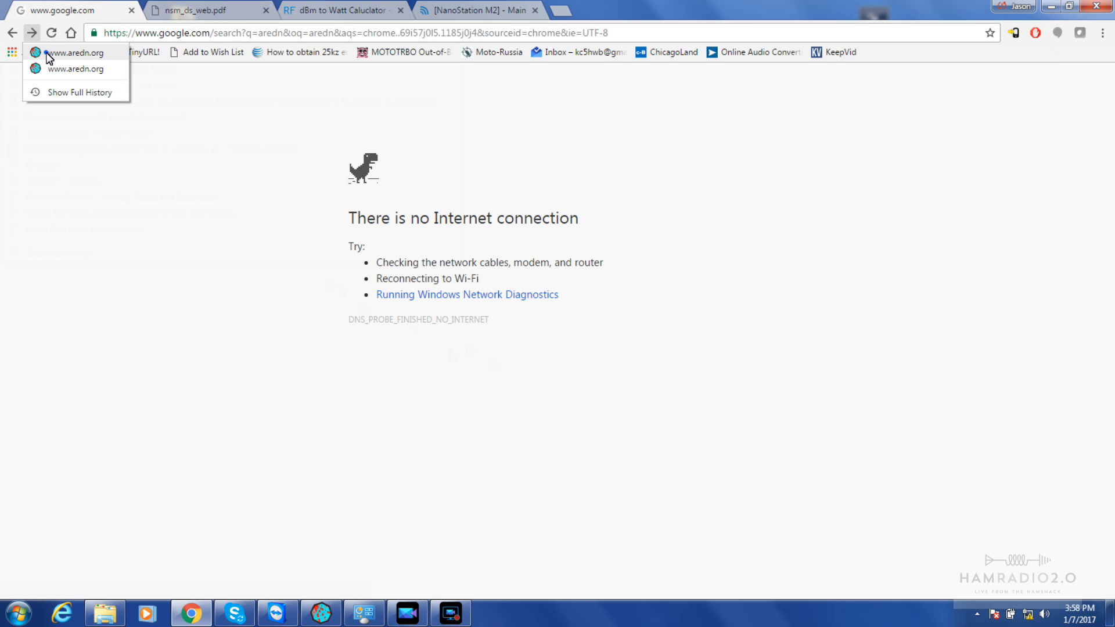
click(46, 53)
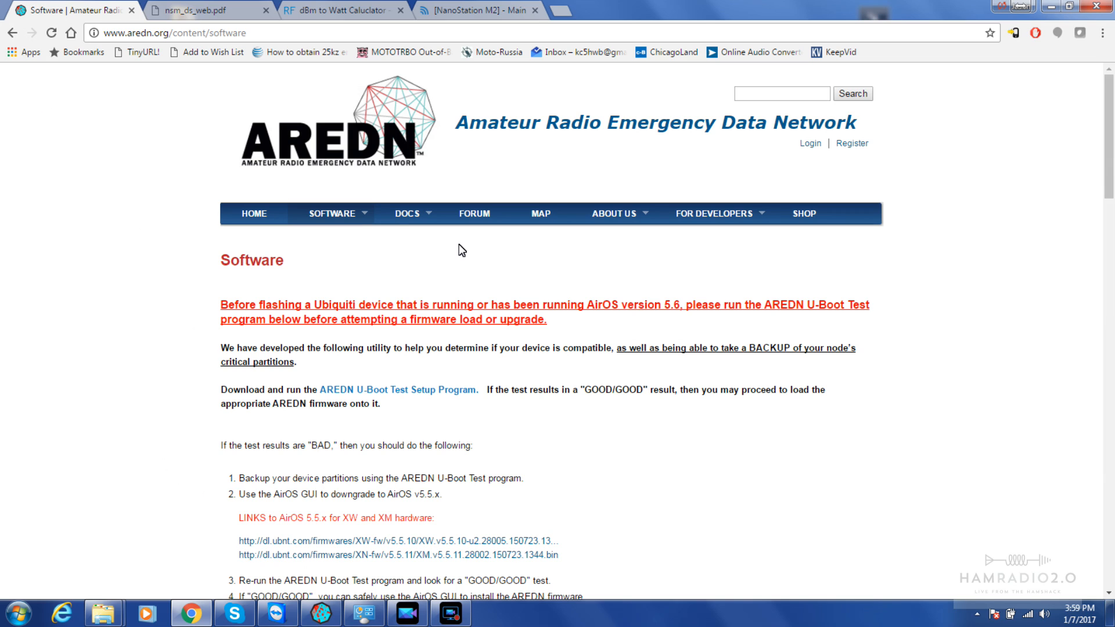
mouse_move(359, 216)
scroll(907, 388, down, 8)
scroll(907, 388, up, 8)
click(463, 11)
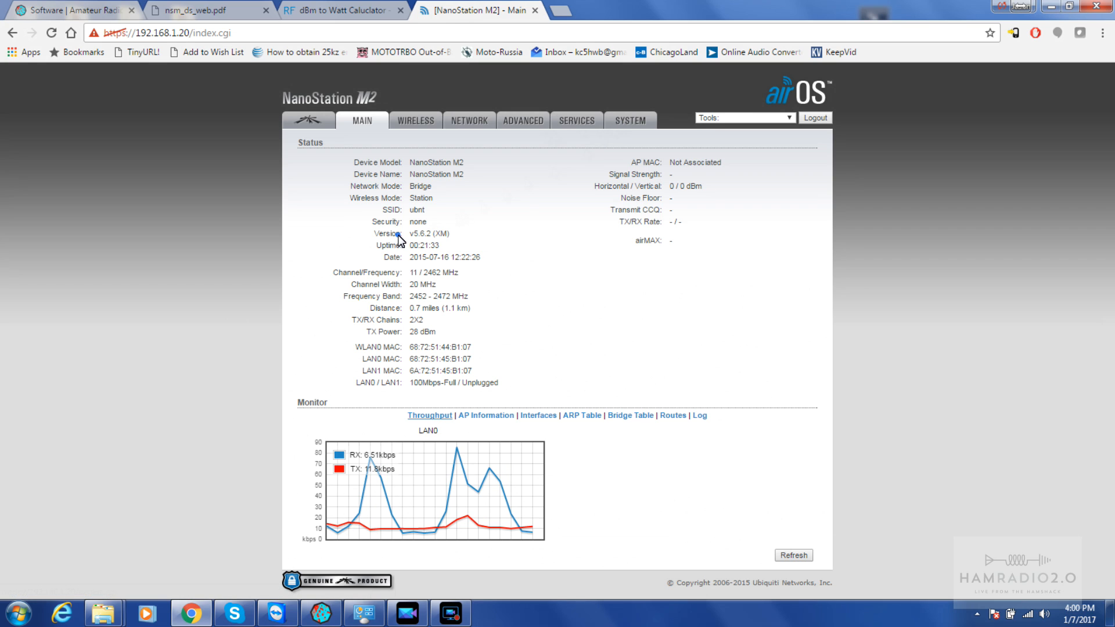
drag(398, 235, 476, 246)
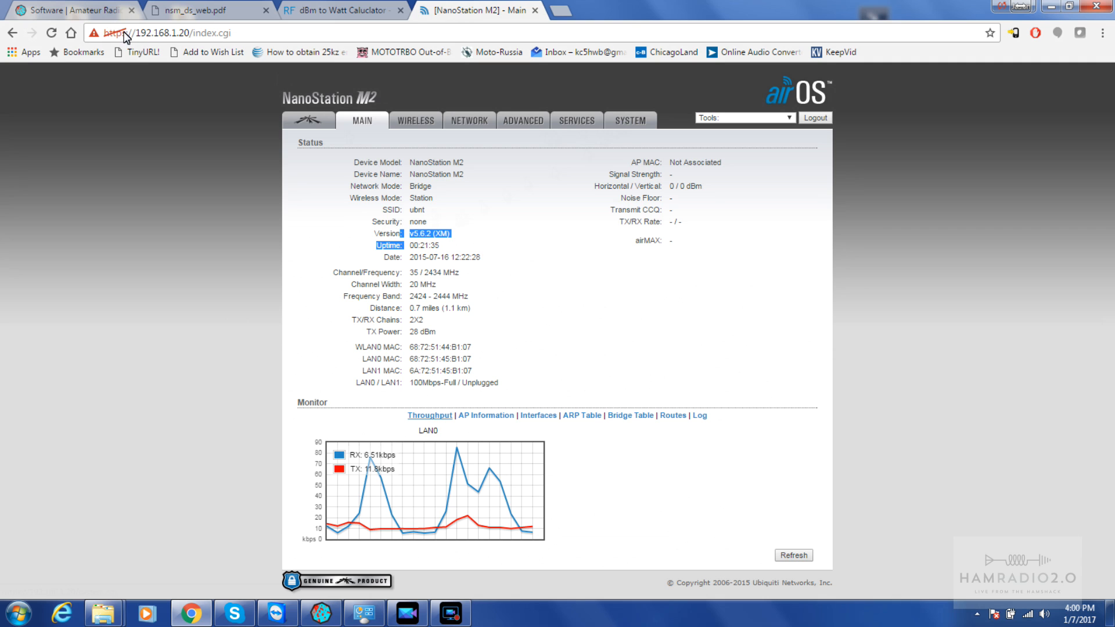
click(79, 11)
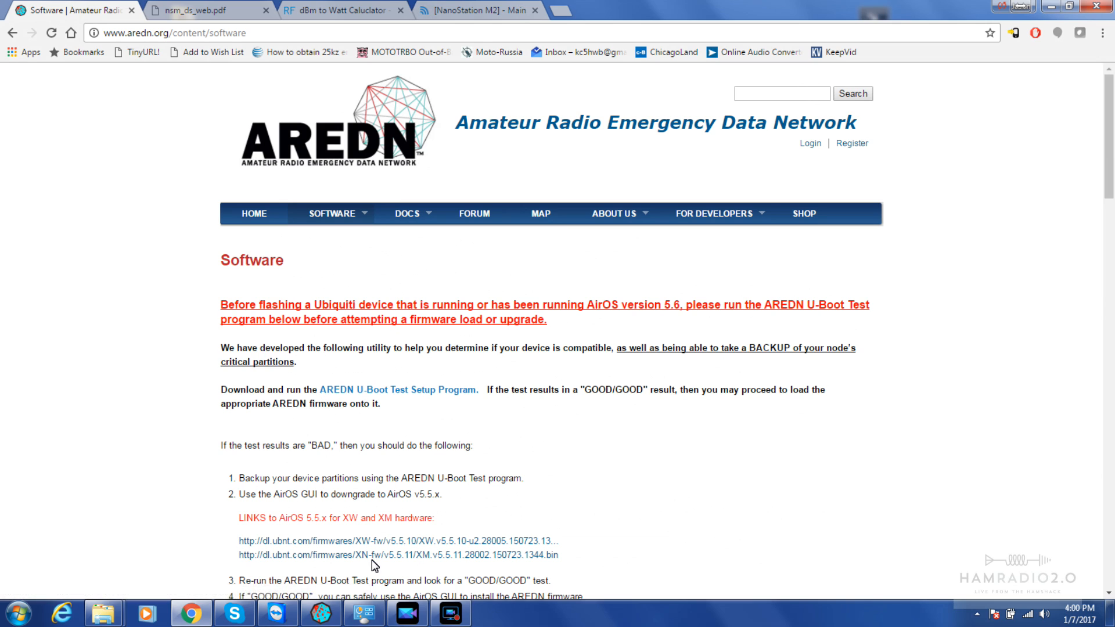
In the U-Boot Tester, ping 192.168.1.20 and check the device IP and login credentials
click(321, 611)
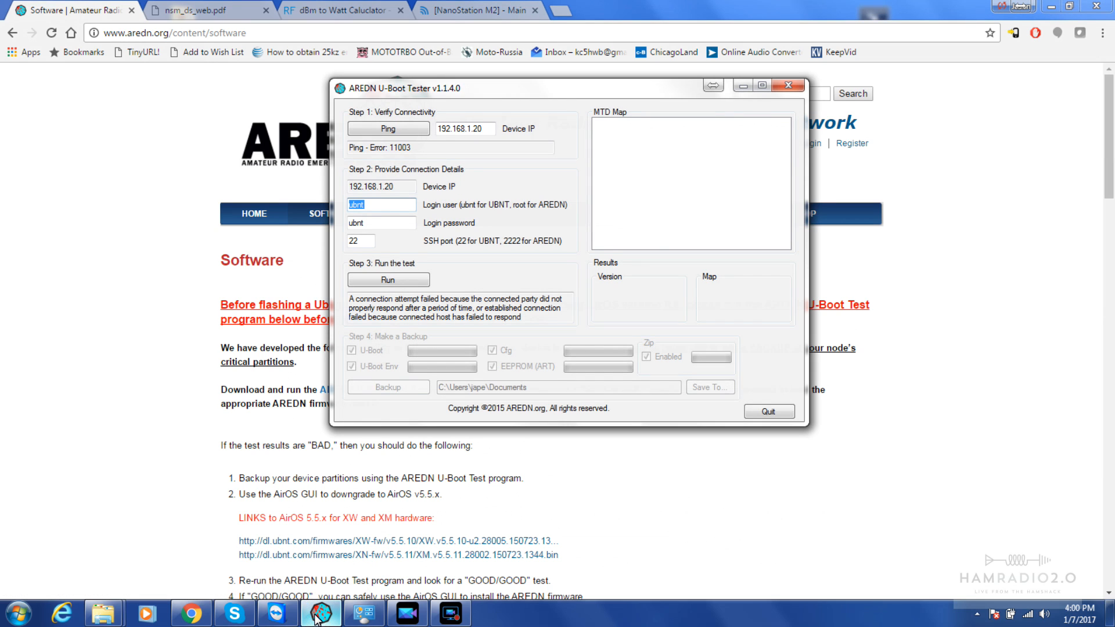
click(383, 129)
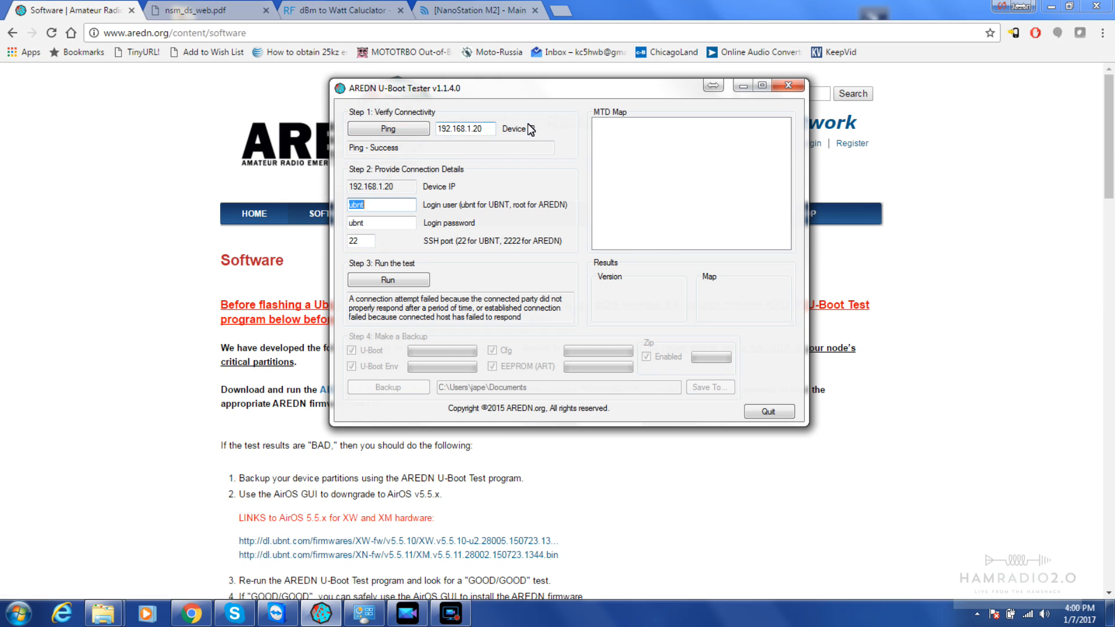
click(489, 128)
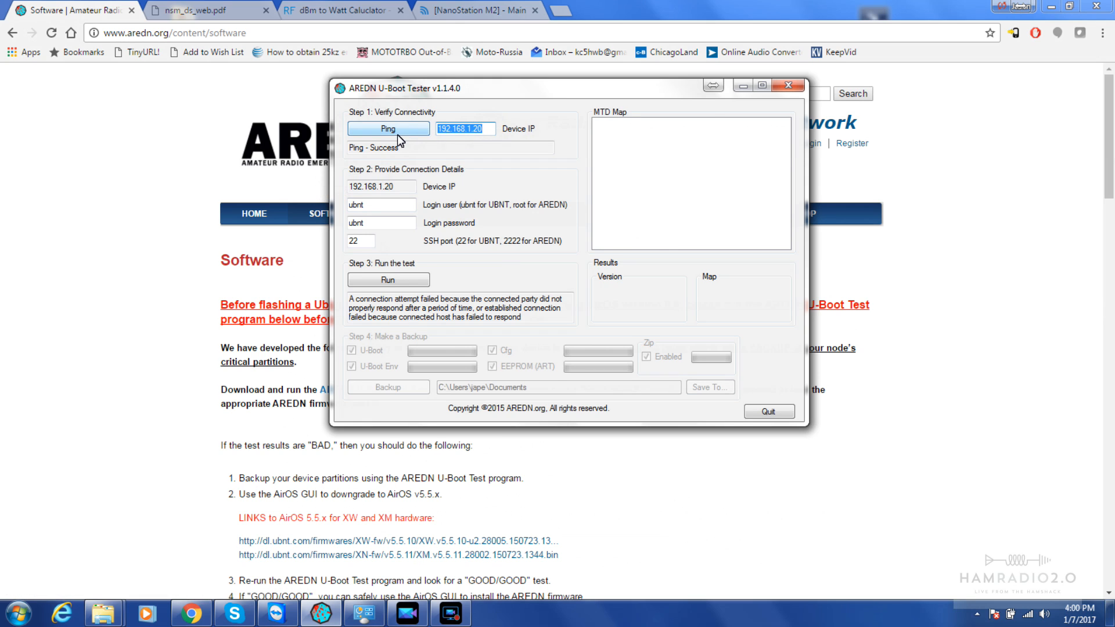
double_click(385, 202)
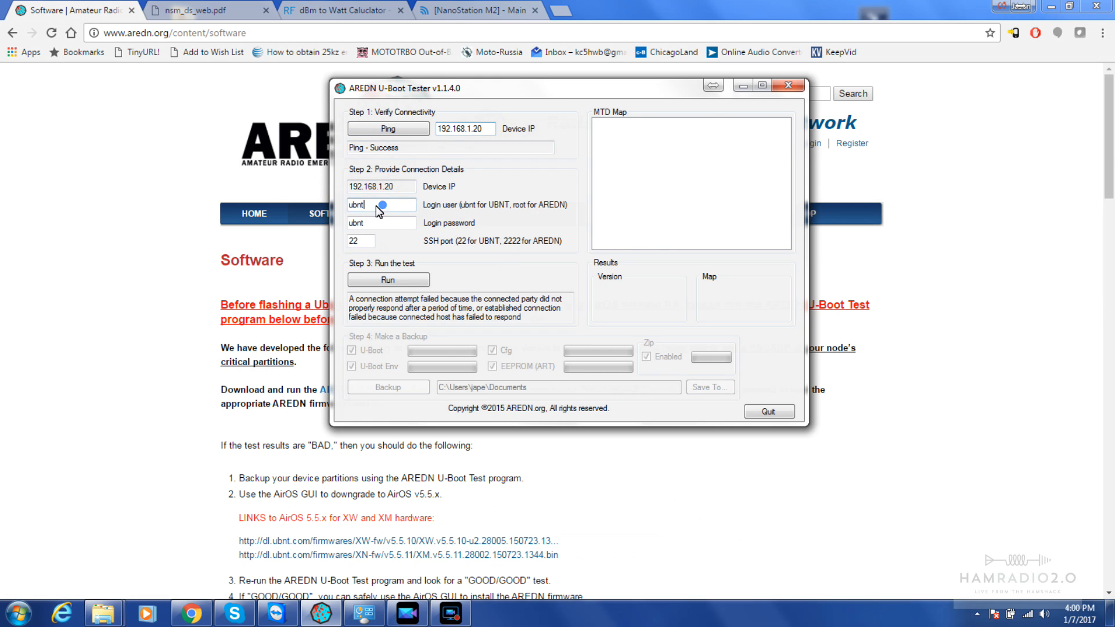
double_click(385, 224)
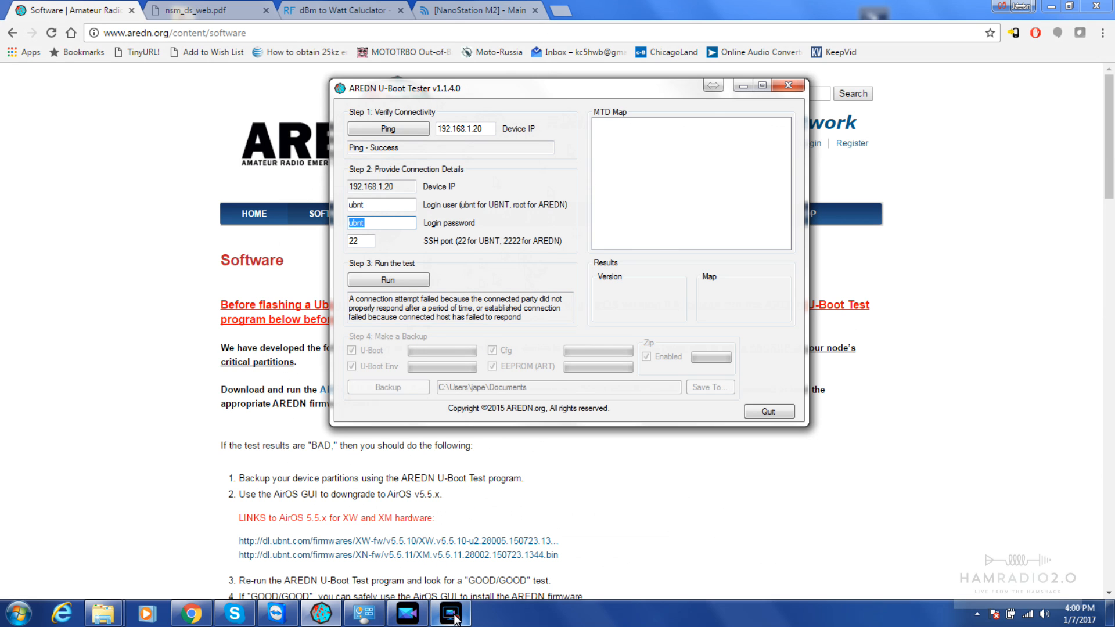
Close the network settings windows and run the U-Boot test: Version BAD, Map GOOD
click(360, 617)
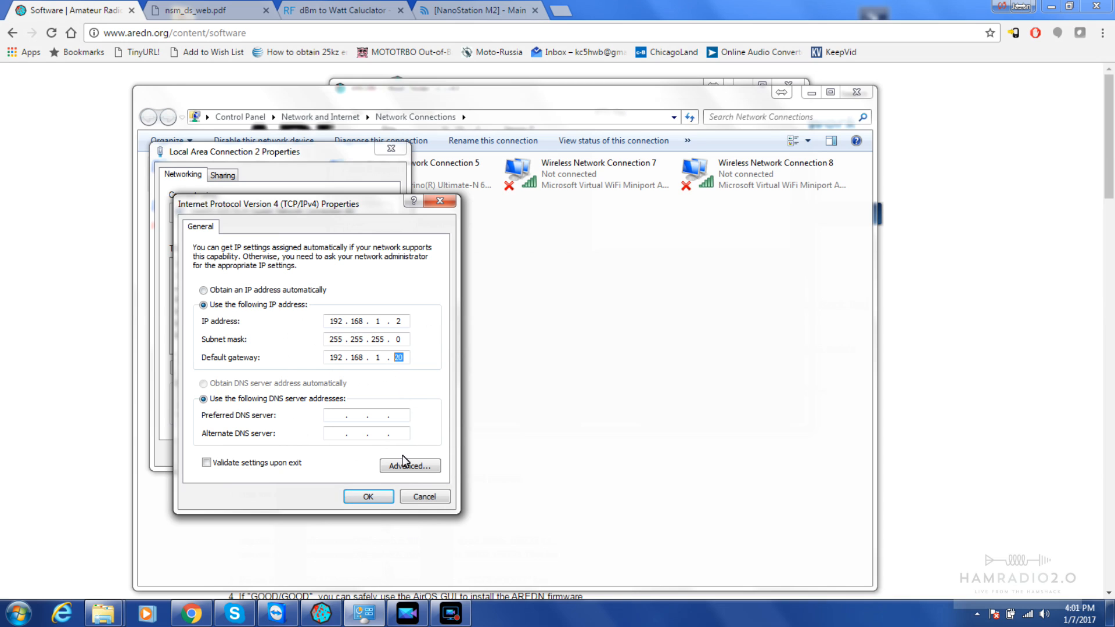
click(427, 496)
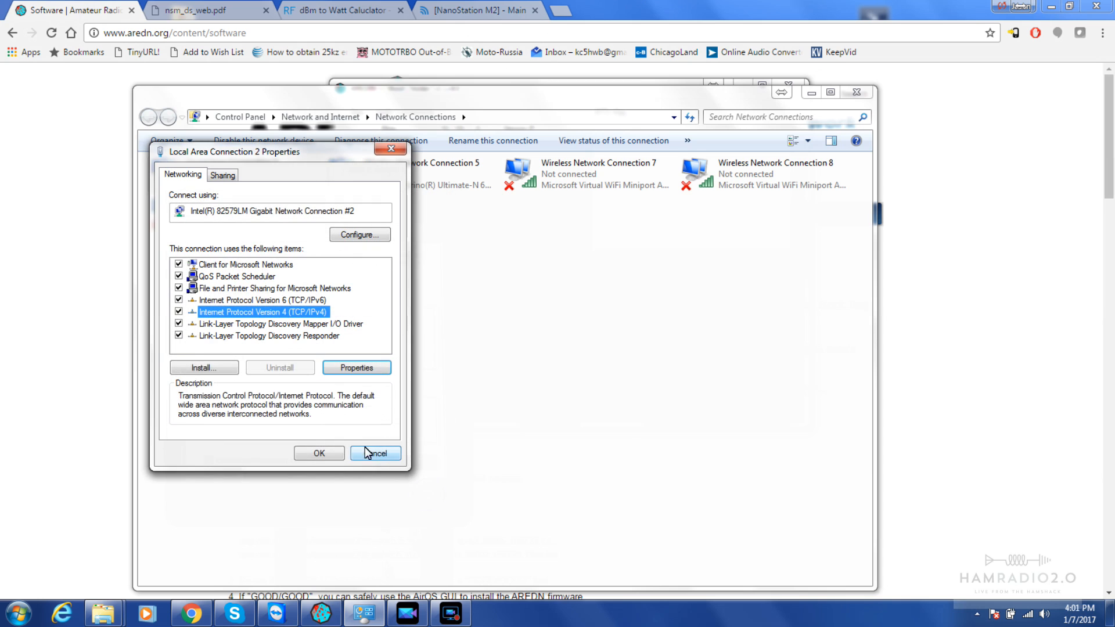
click(334, 452)
click(811, 92)
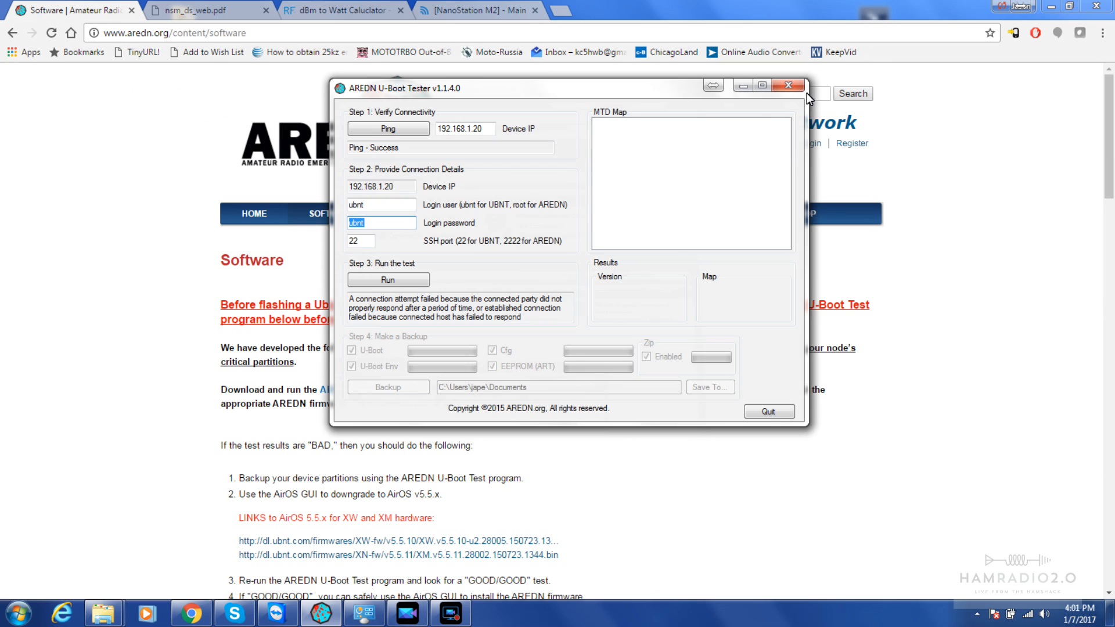
click(405, 283)
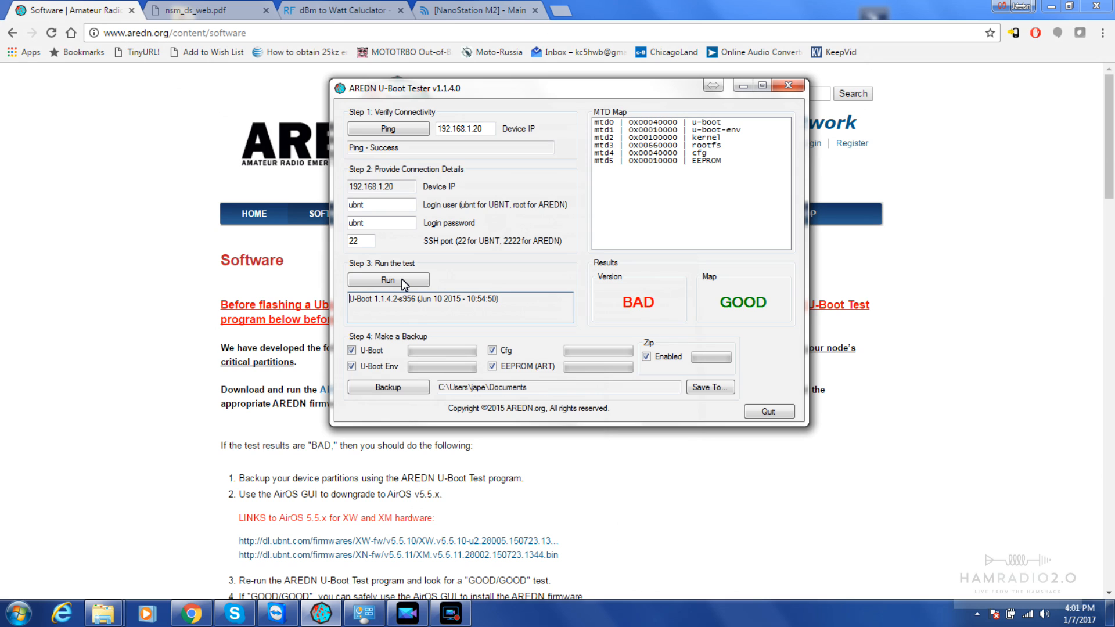
click(1031, 308)
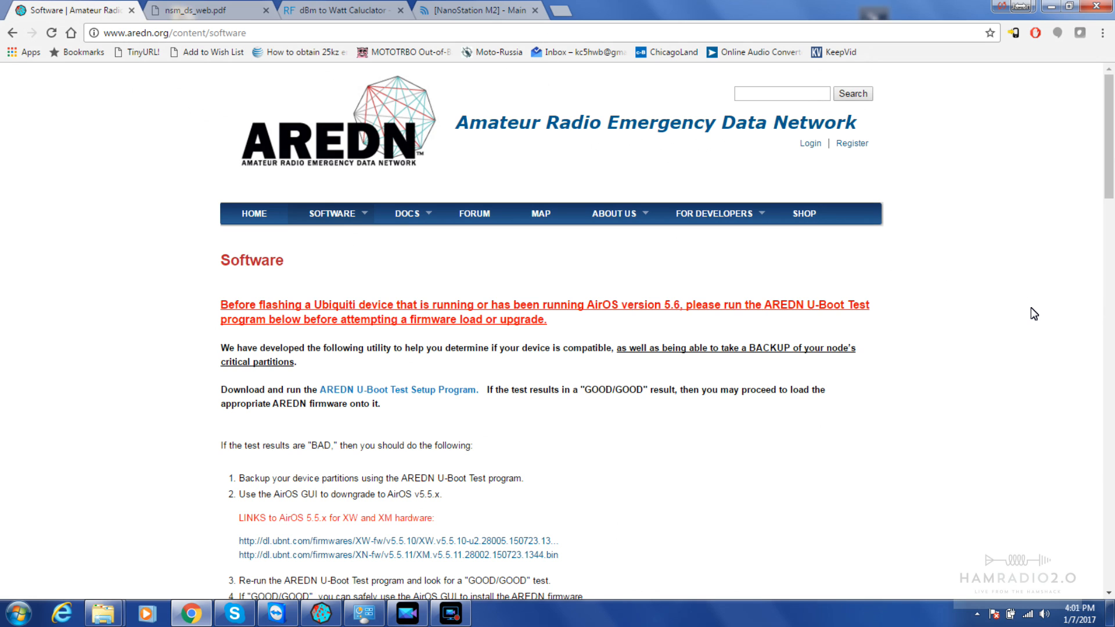
scroll(1032, 309, down, 2)
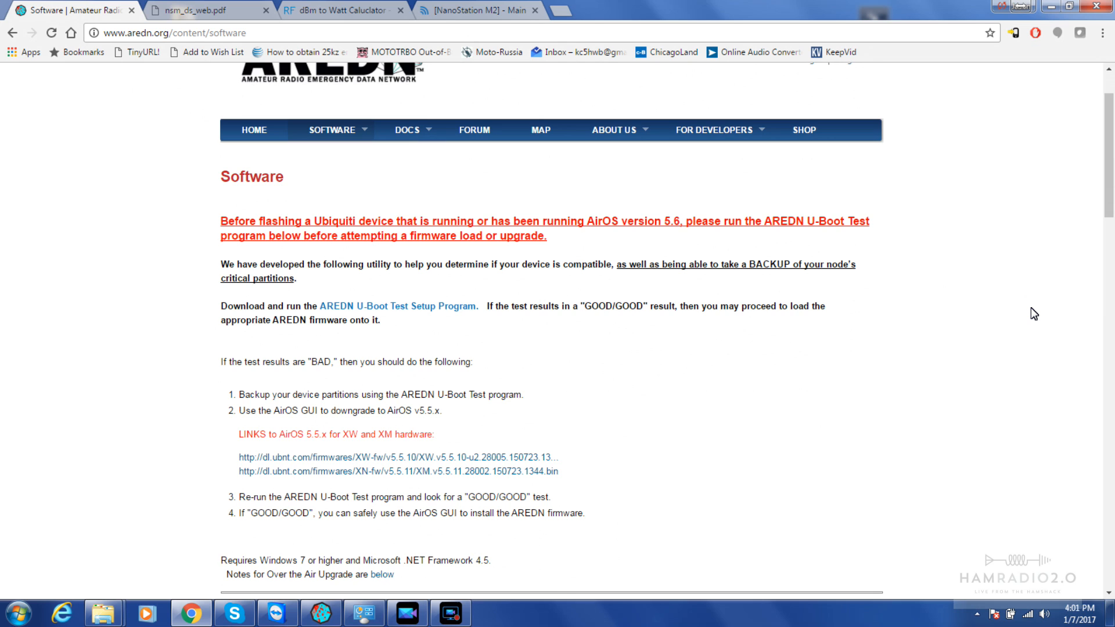
scroll(1030, 308, down, 1)
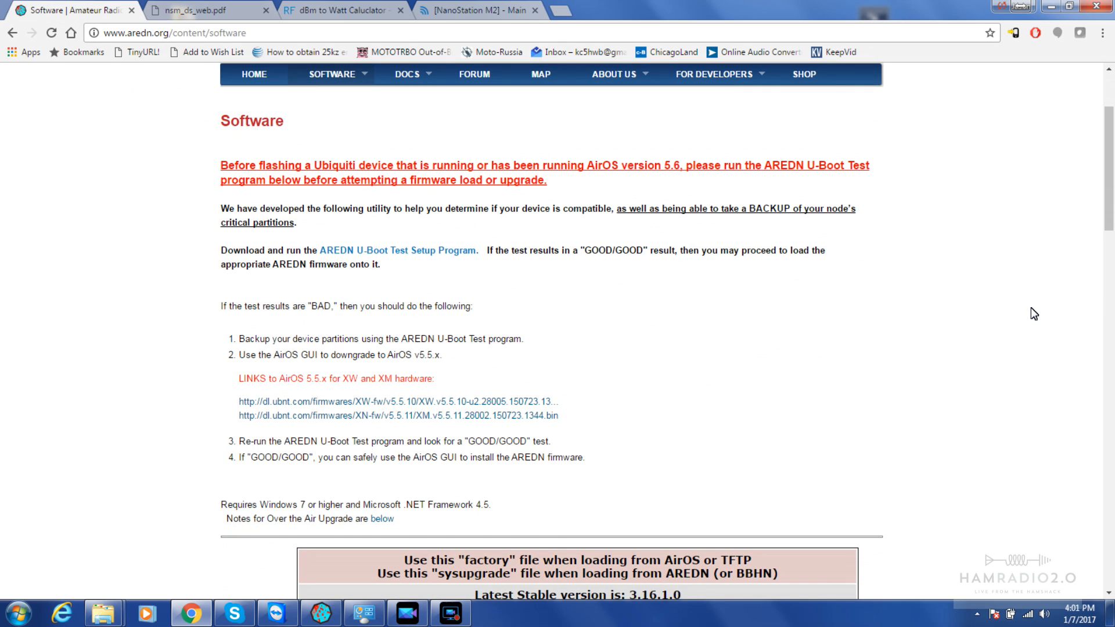
scroll(1031, 308, down, 1)
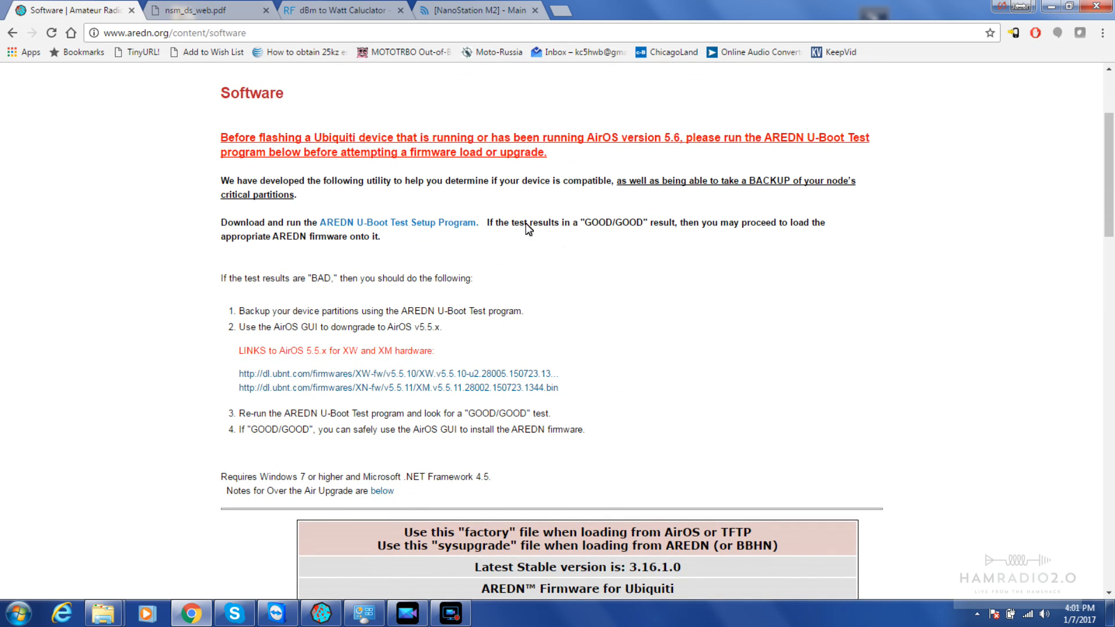
drag(495, 225, 678, 235)
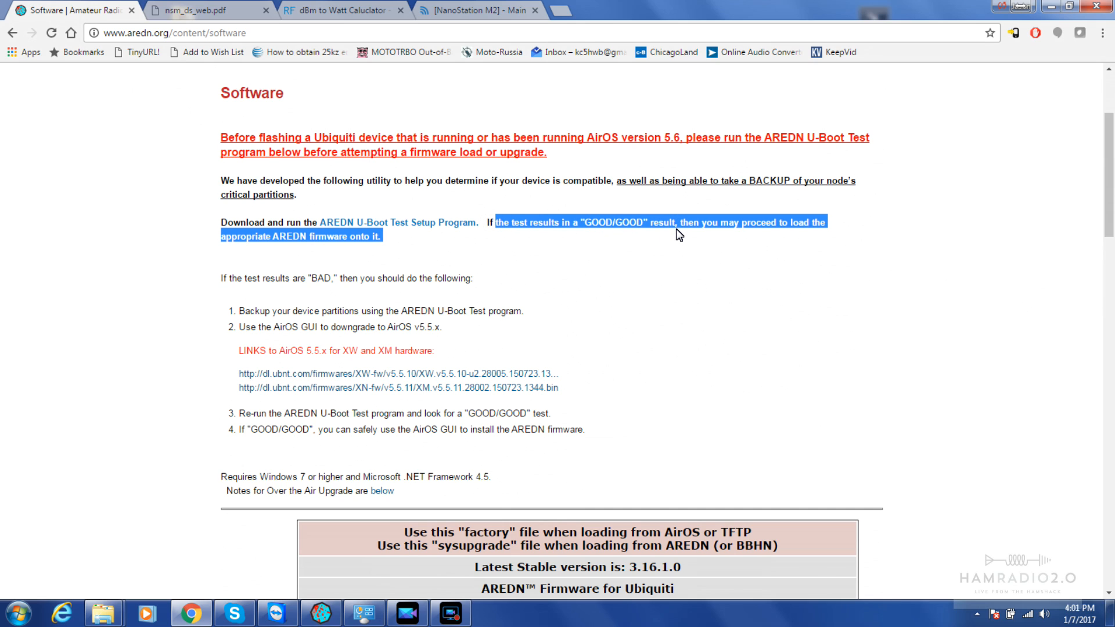
click(541, 258)
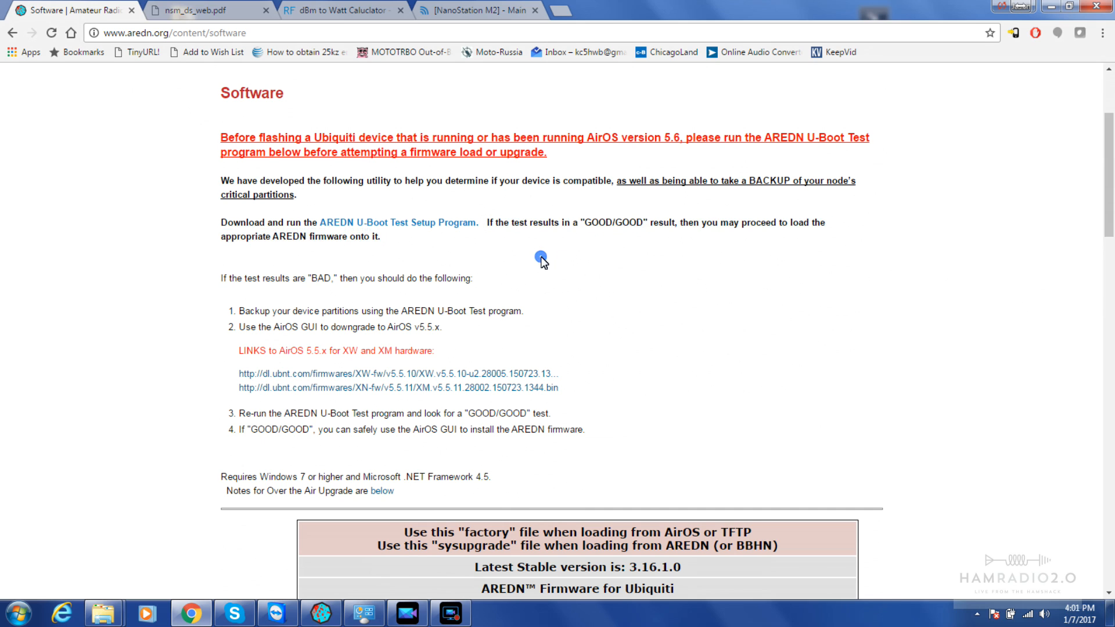
scroll(540, 257, down, 1)
scroll(541, 257, down, 1)
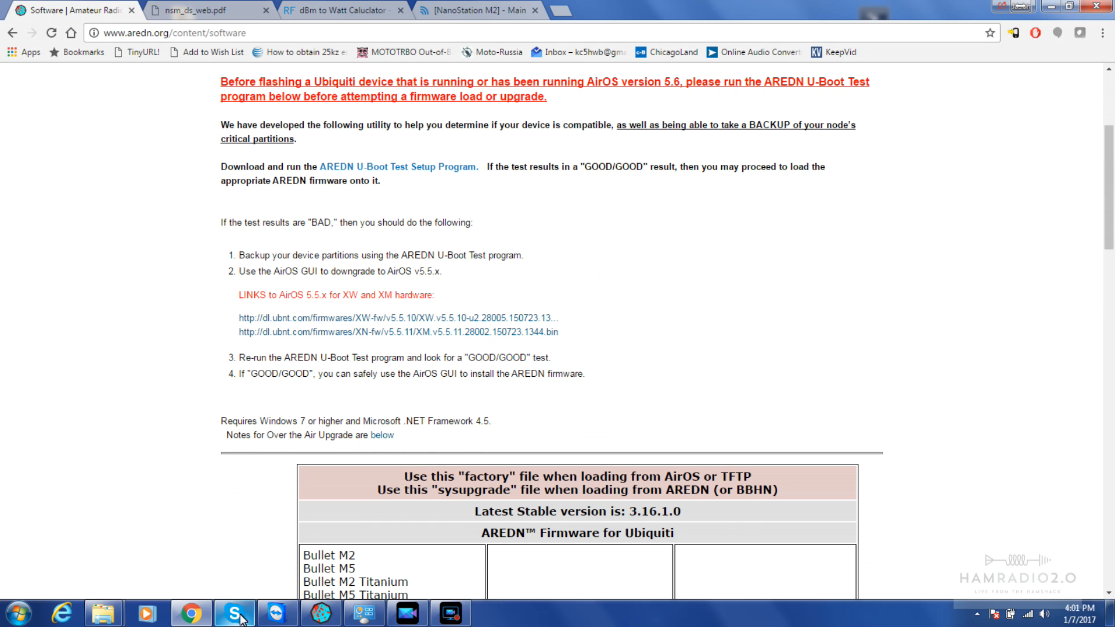
Run the Step 4 backup of the U-Boot, U-Boot Env, Cfg and EEPROM partitions
click(321, 613)
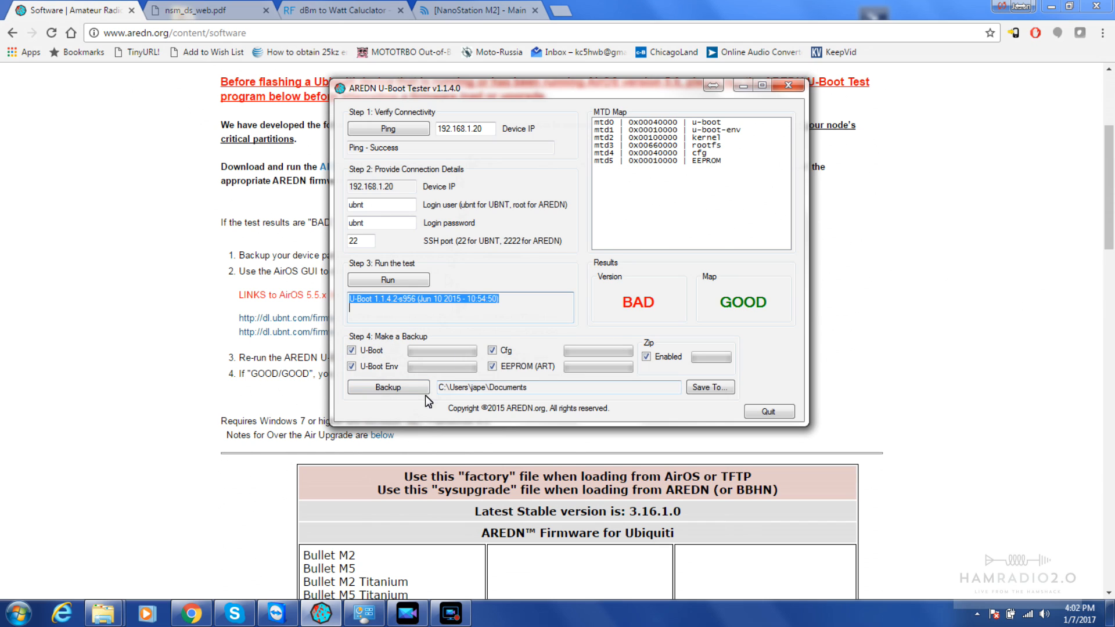
click(389, 389)
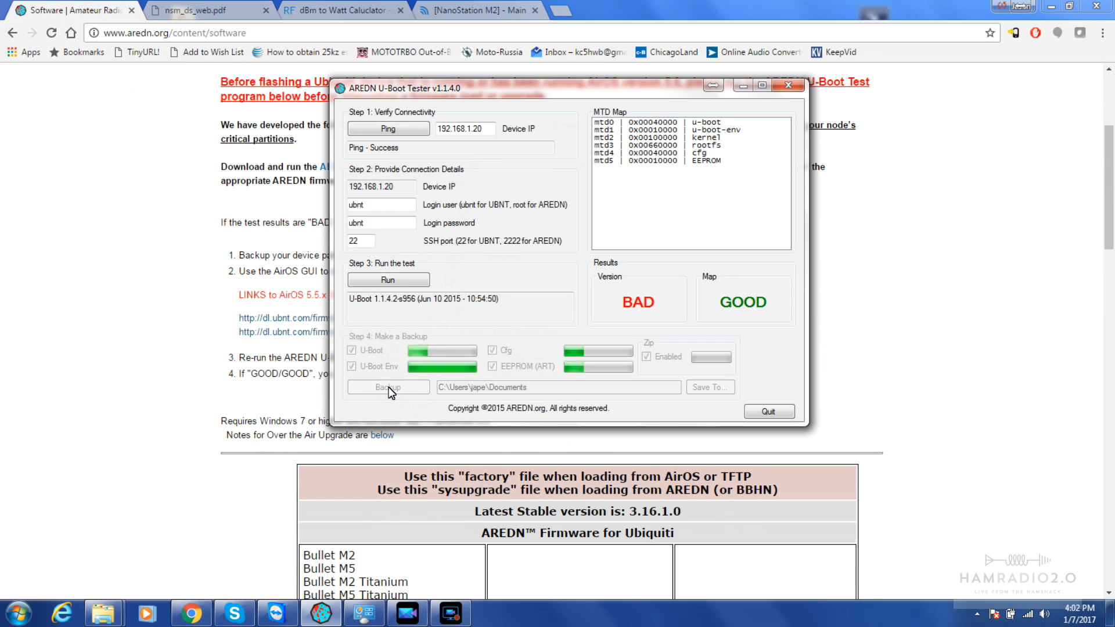
click(1044, 370)
drag(1106, 216, 1052, 543)
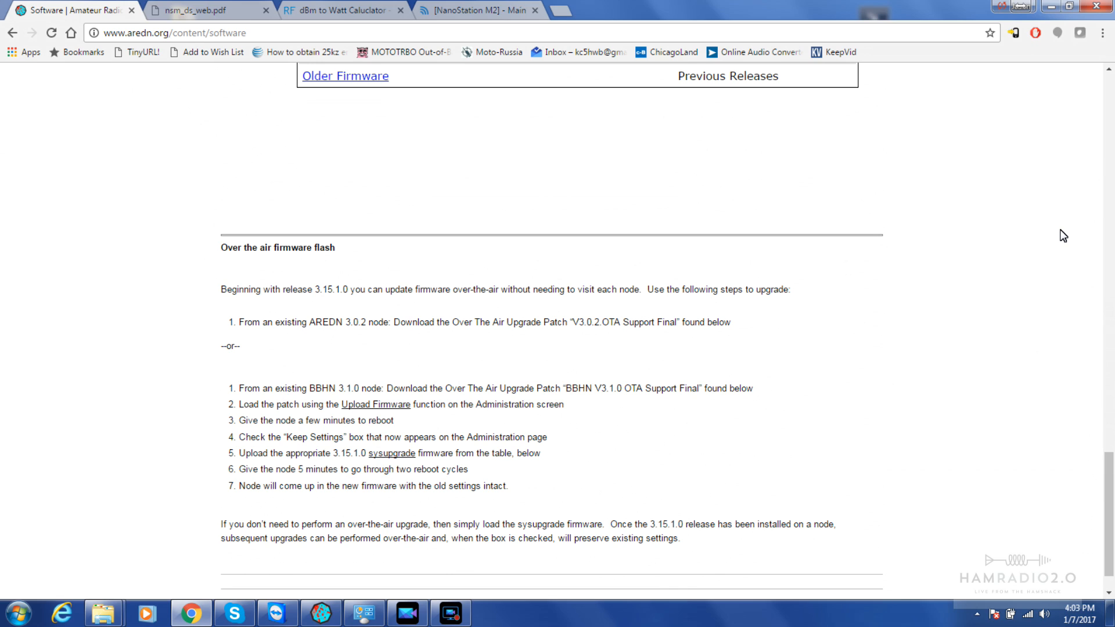
drag(1102, 456, 1107, 500)
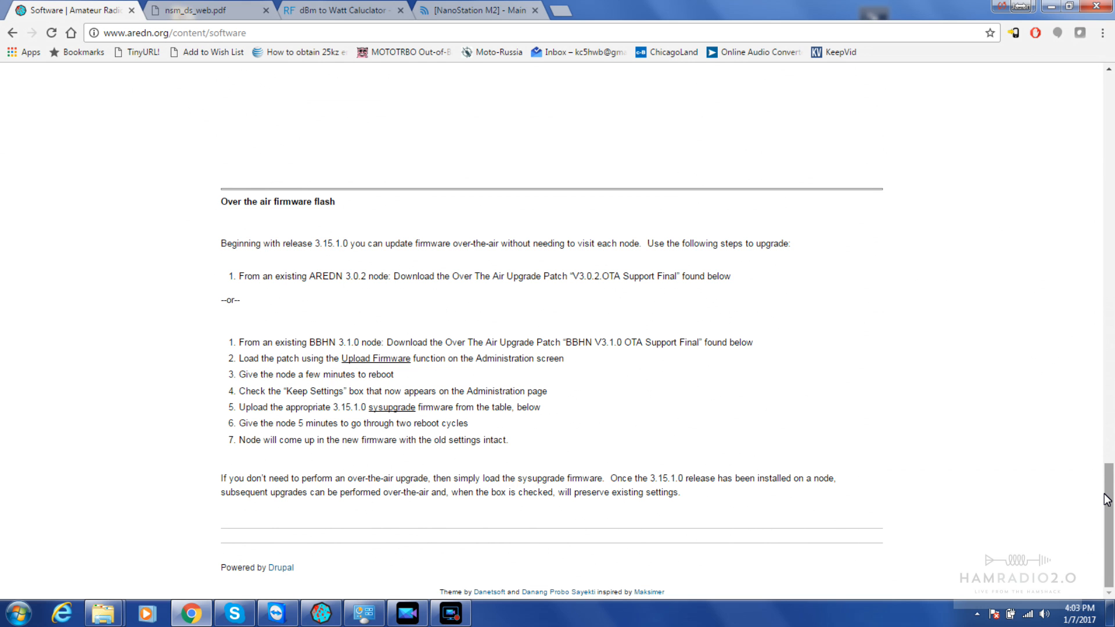
drag(1106, 499, 1087, 92)
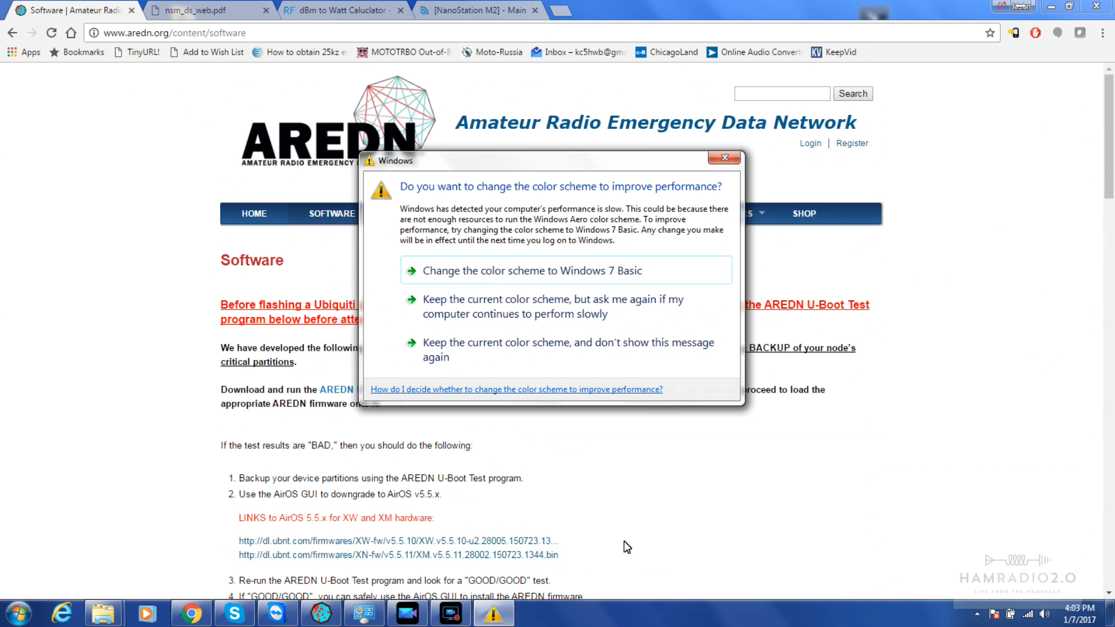
Switch Windows to the Basic colour scheme and keep Documents as the backup save location
click(465, 273)
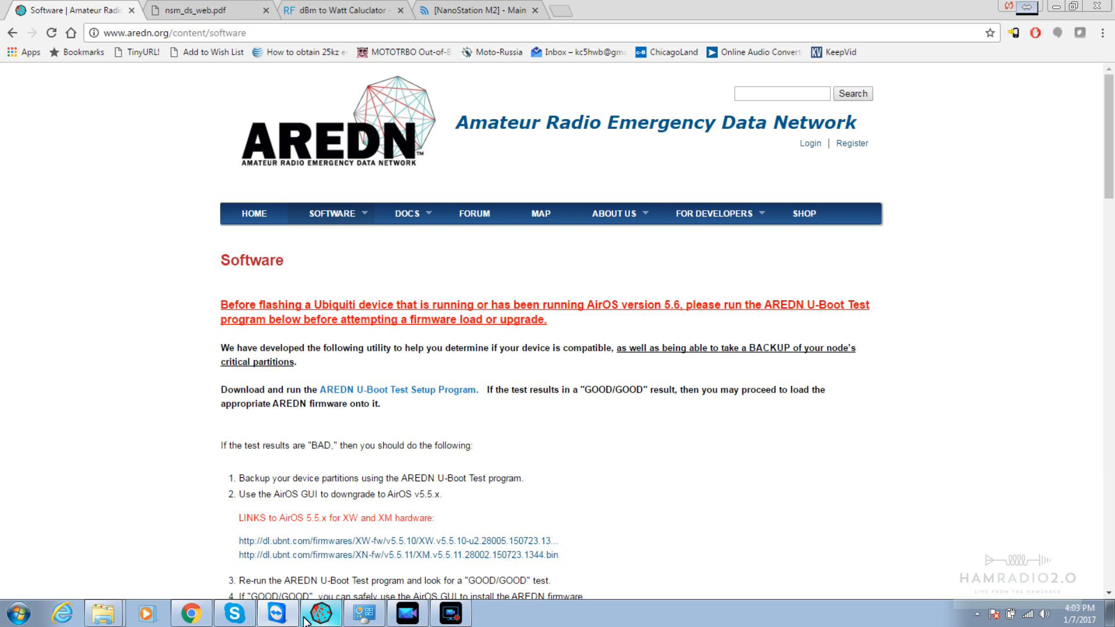
click(323, 619)
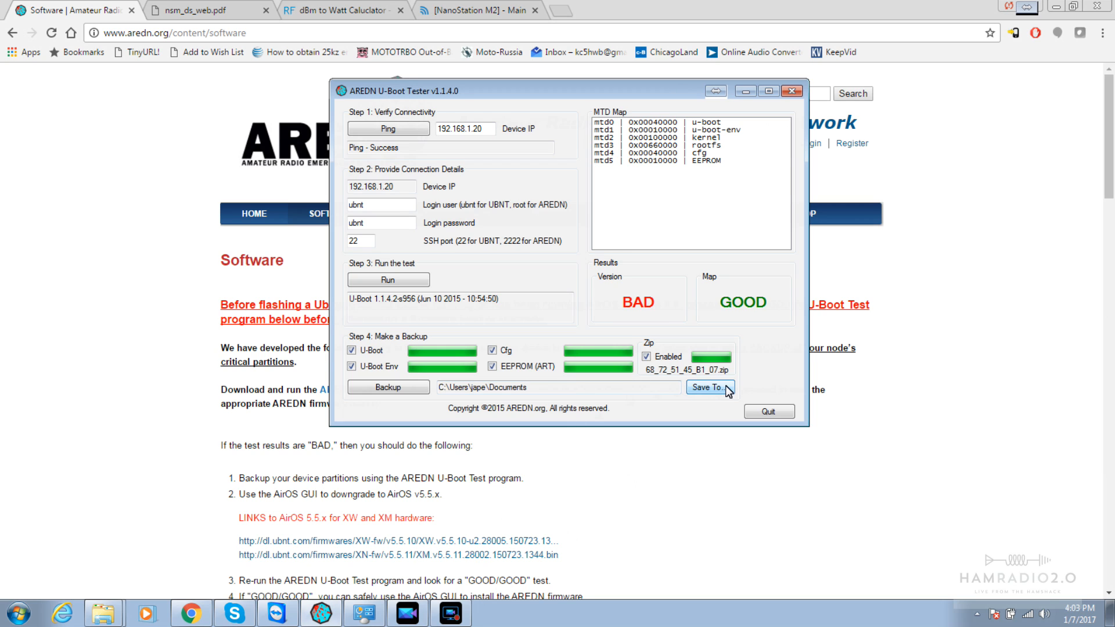
click(709, 388)
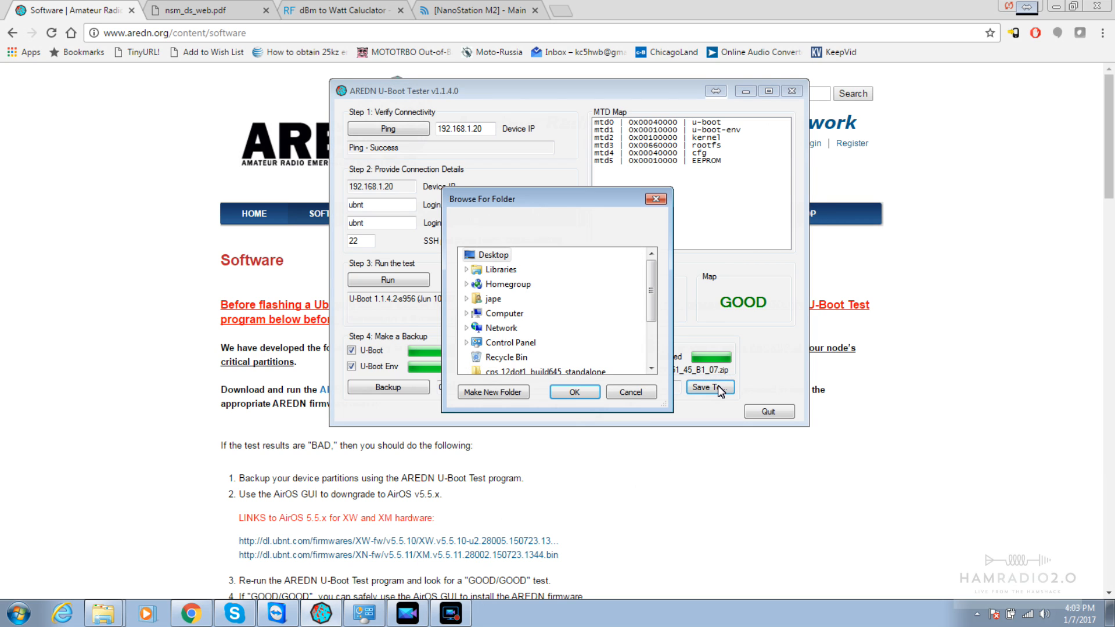
click(627, 395)
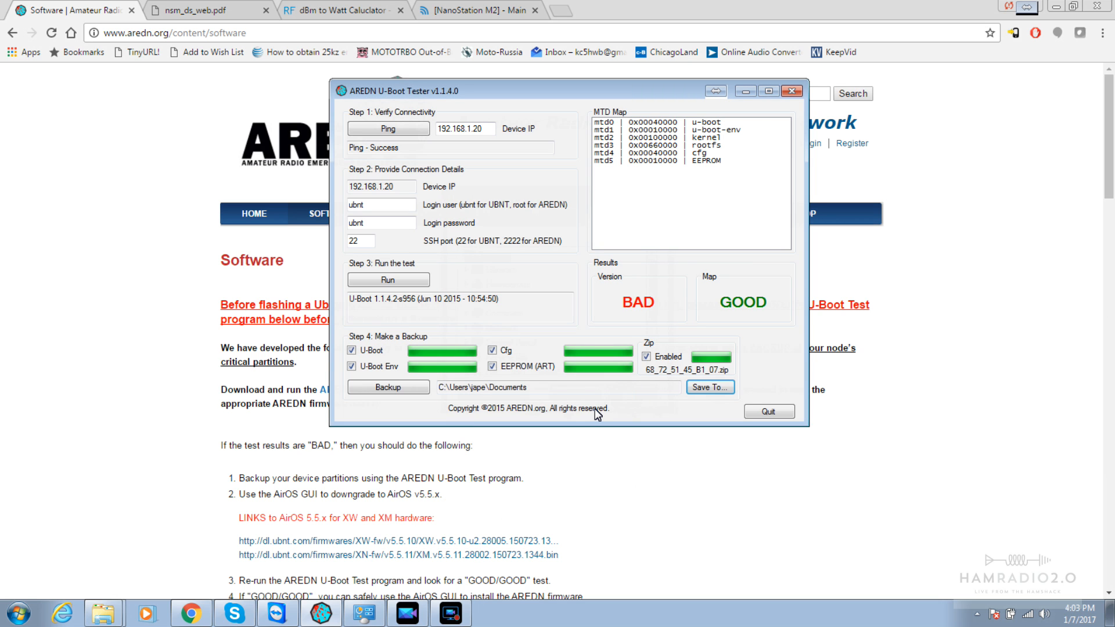
click(944, 419)
scroll(945, 420, down, 8)
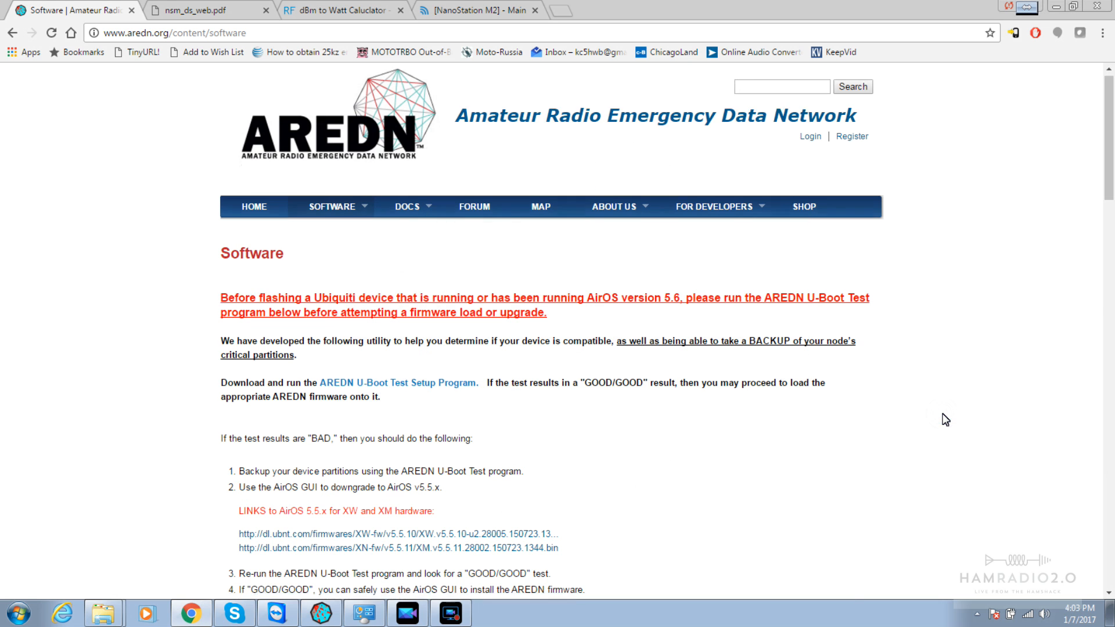
scroll(945, 420, up, 3)
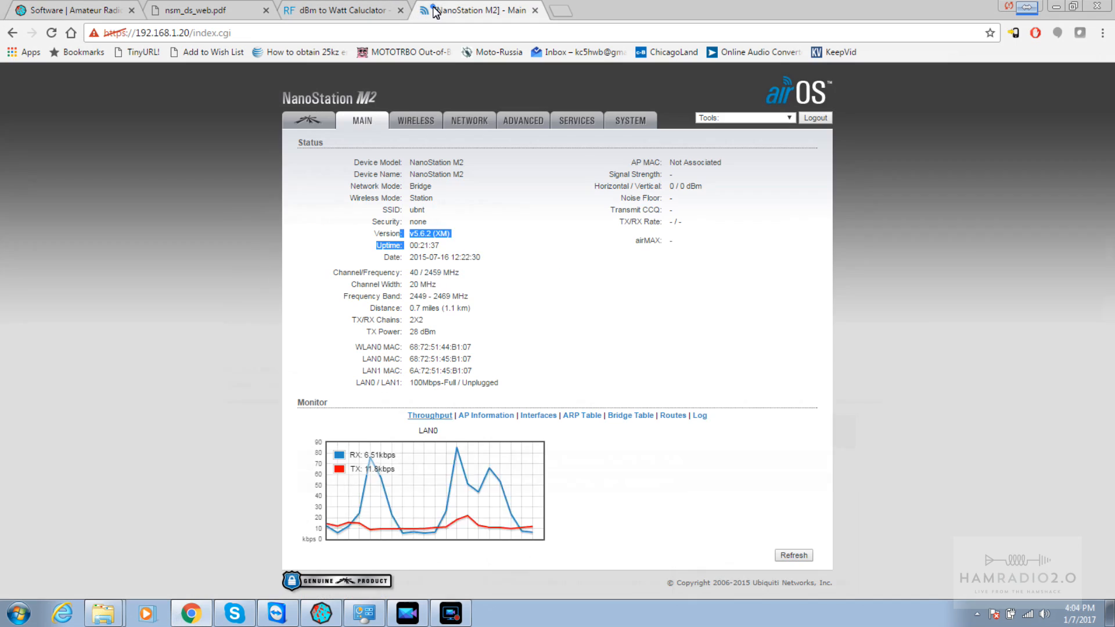
Browse the NanoStation's System, Services, airMAX, Main and Wireless pages in airOS
click(441, 10)
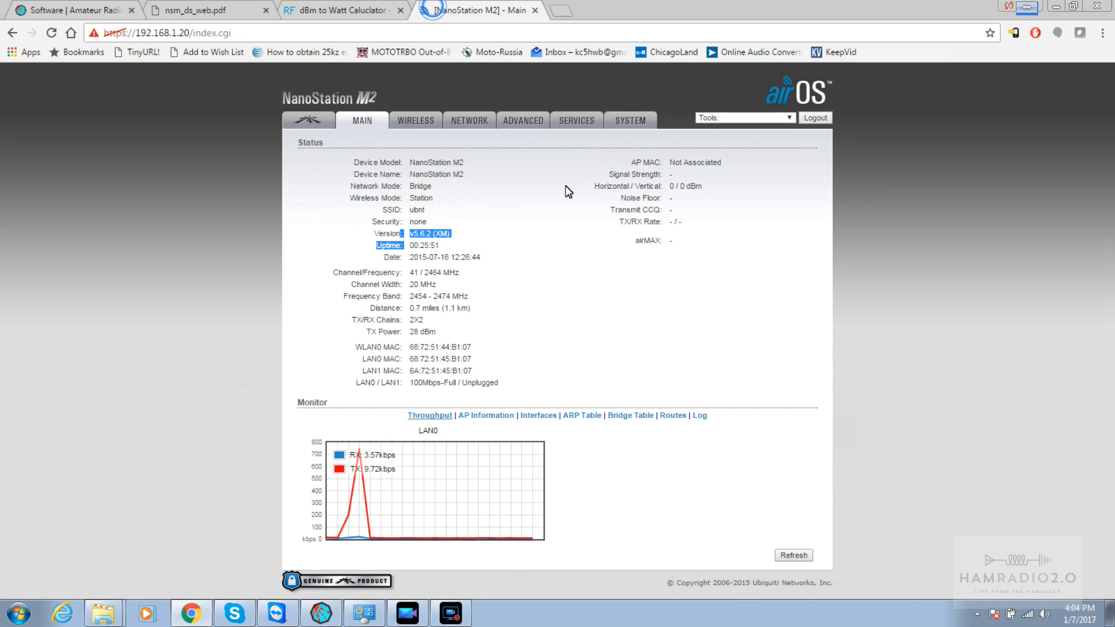
click(637, 119)
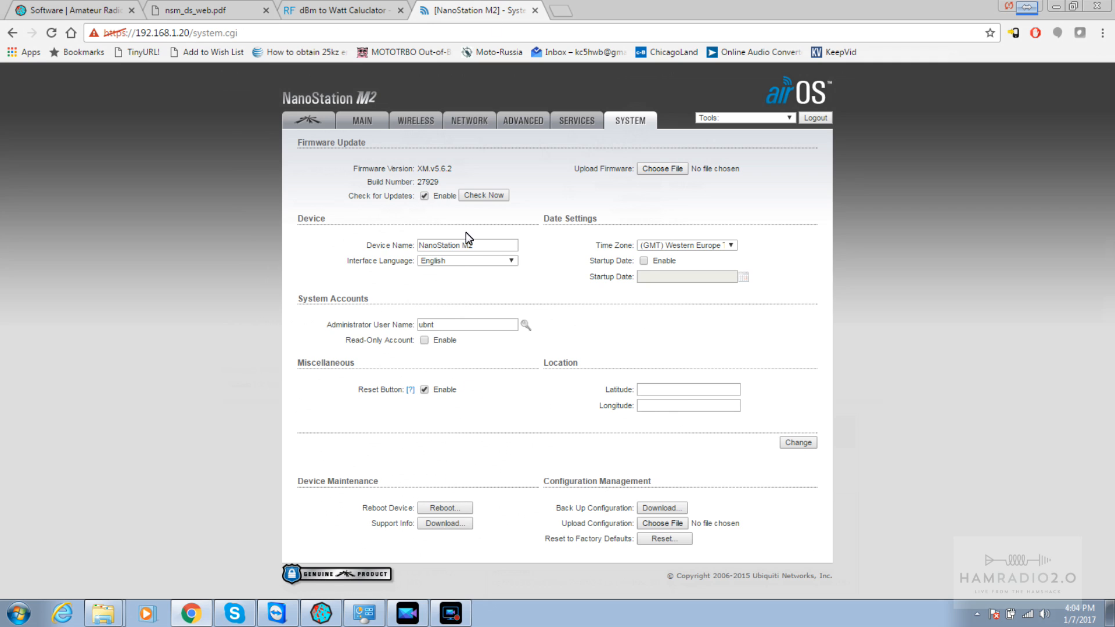
click(583, 119)
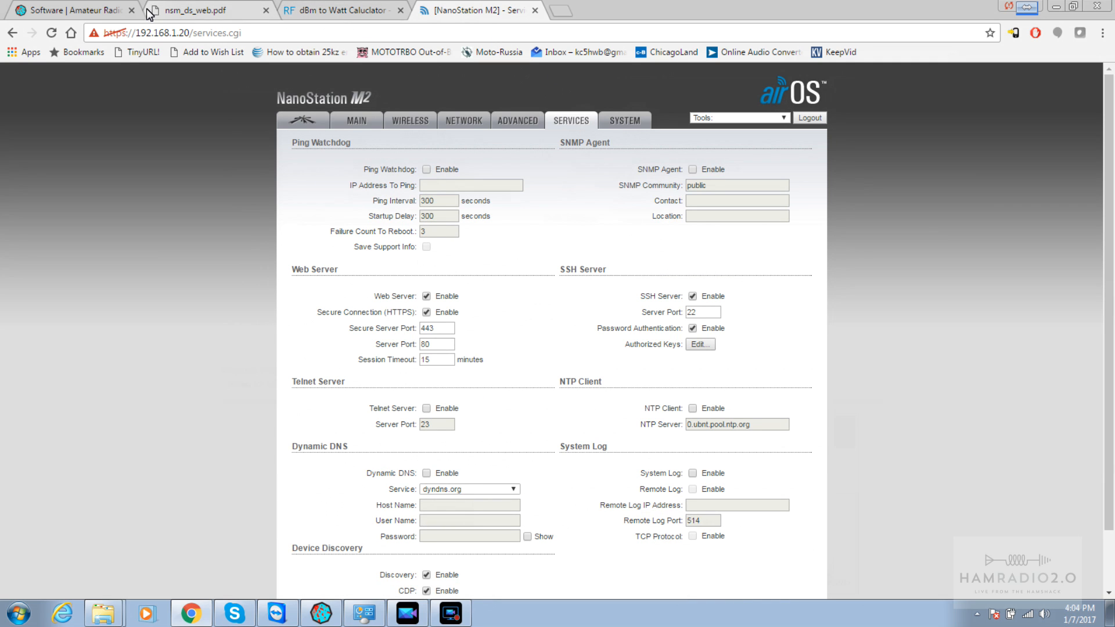
click(88, 10)
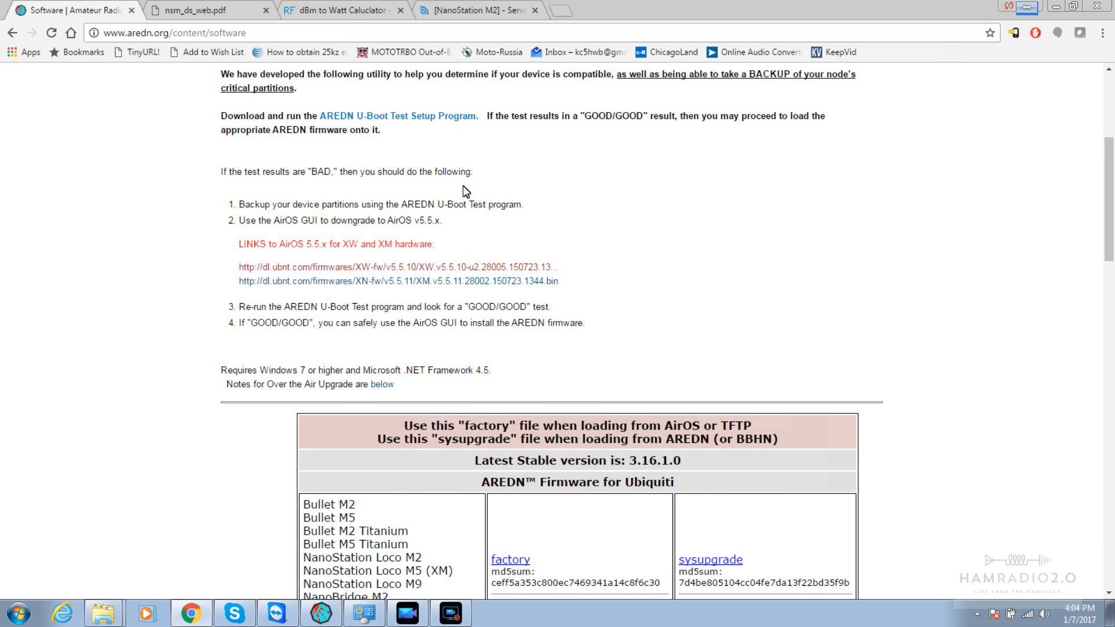
click(470, 10)
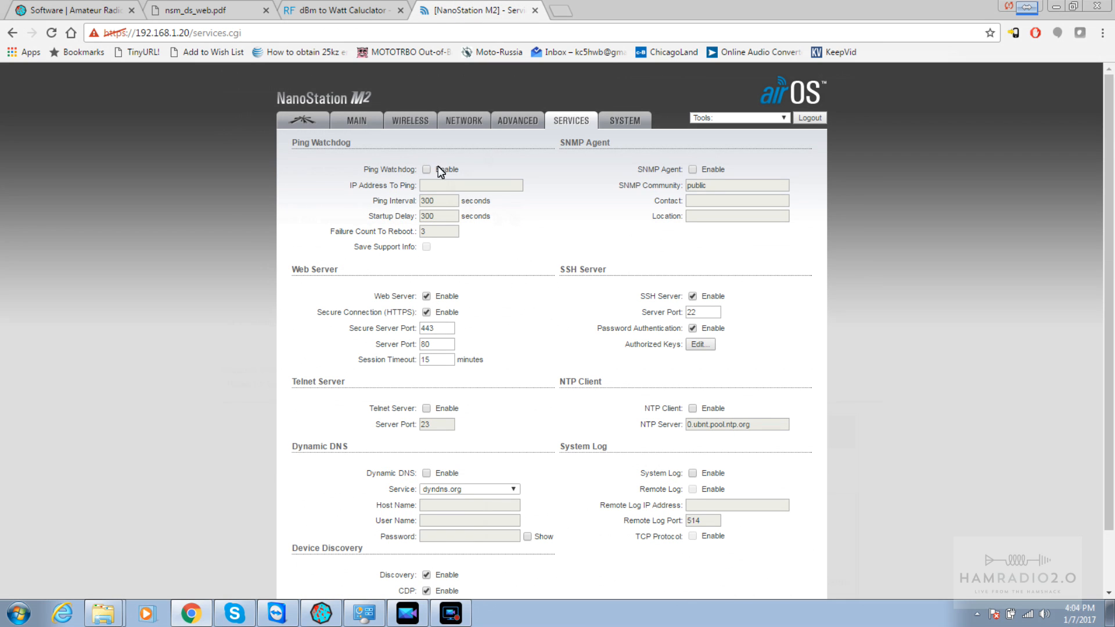
click(310, 121)
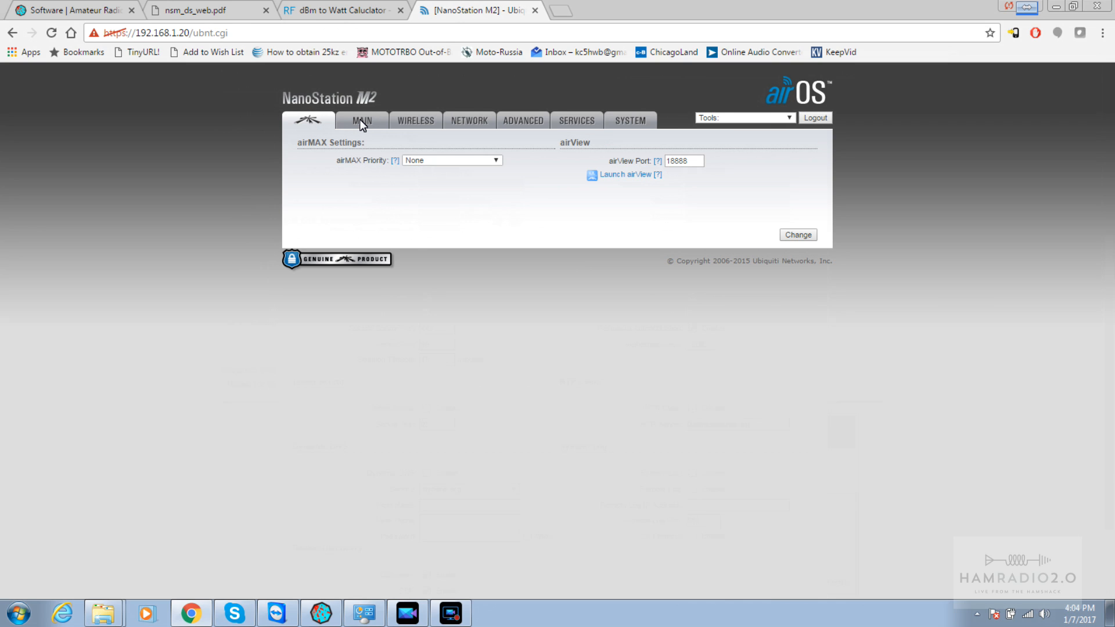
click(360, 121)
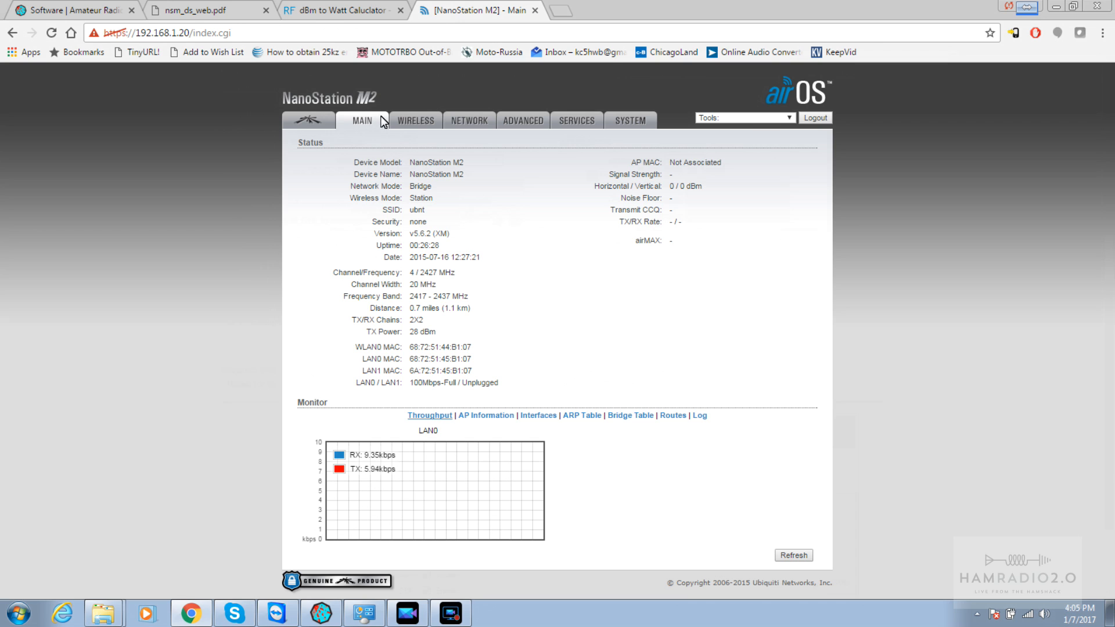
click(398, 120)
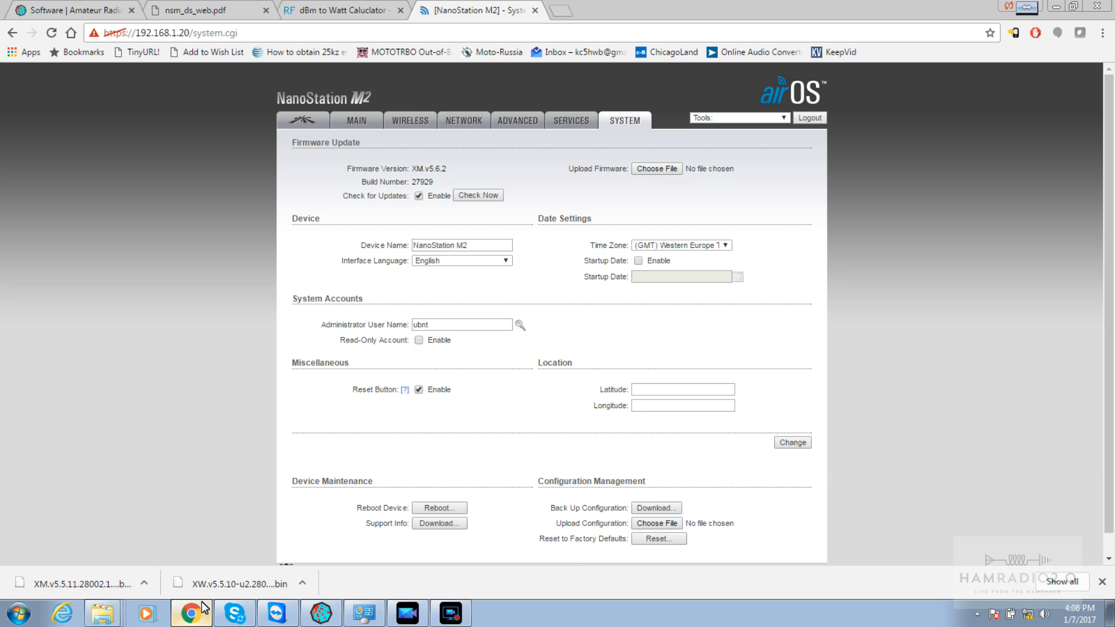
Compare the AREDN page's XW/XM downgrade links with the device's current firmware XM.v5.6.2
click(73, 10)
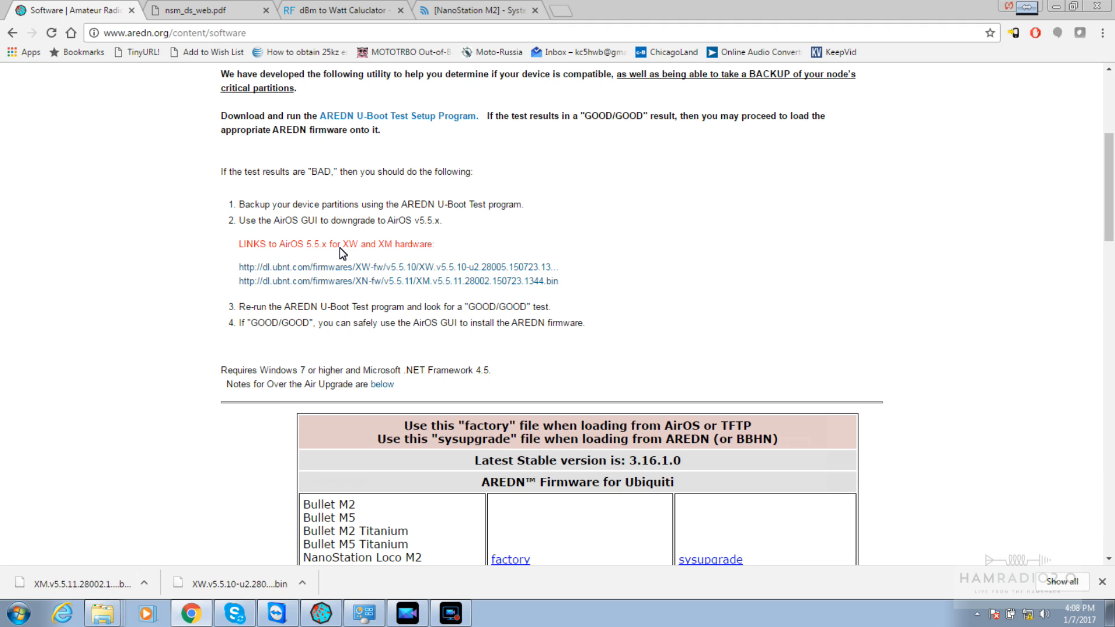
drag(340, 247, 432, 249)
click(434, 249)
click(463, 11)
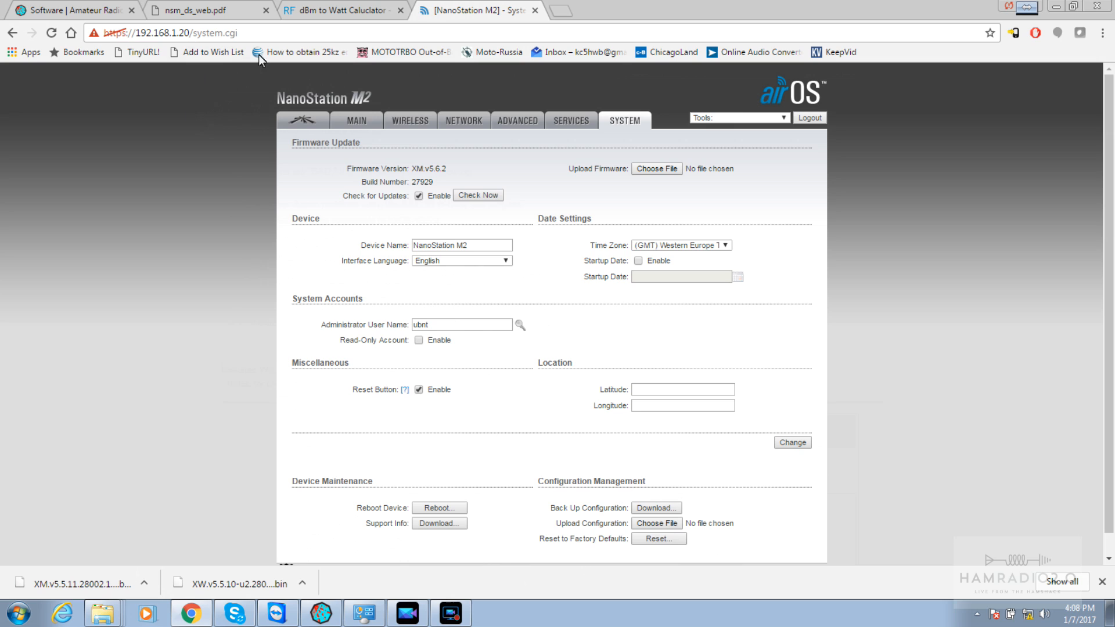
click(261, 32)
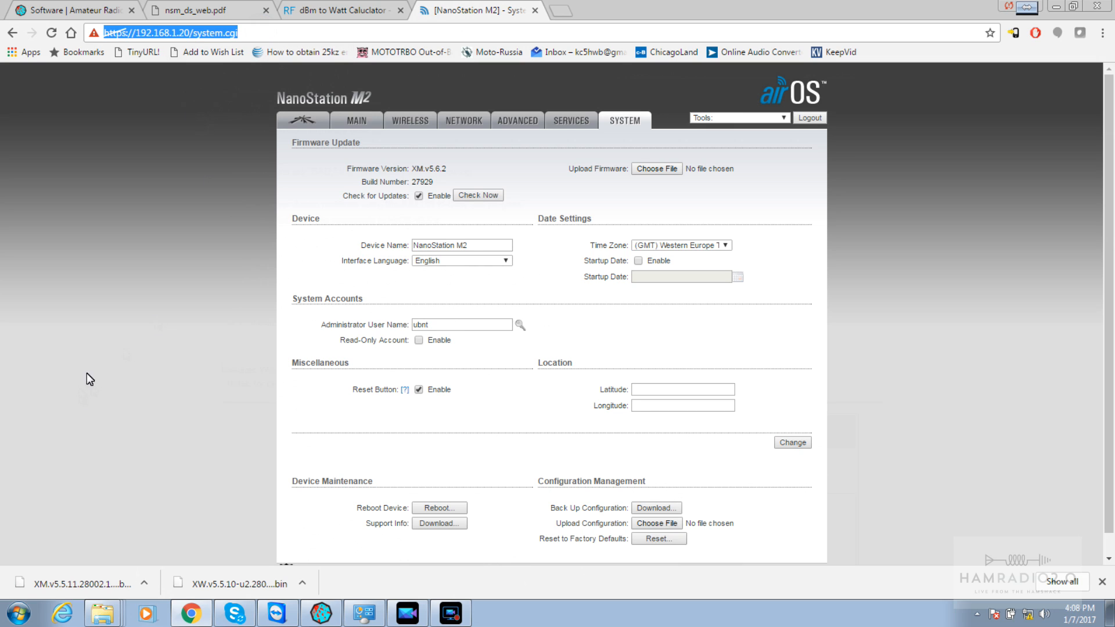
drag(446, 169, 381, 170)
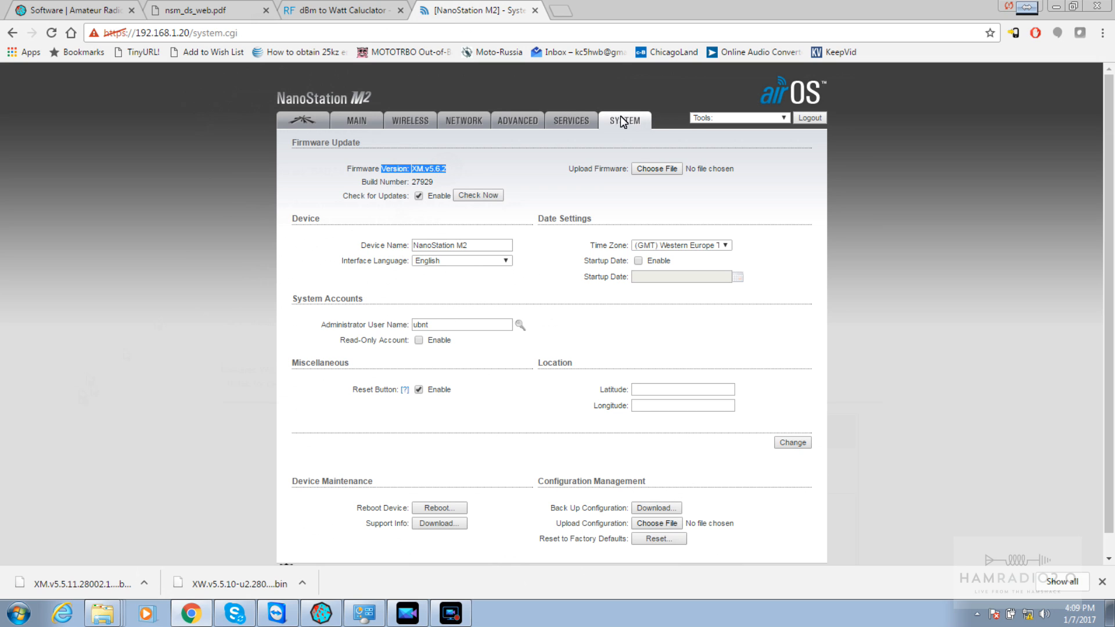
click(459, 170)
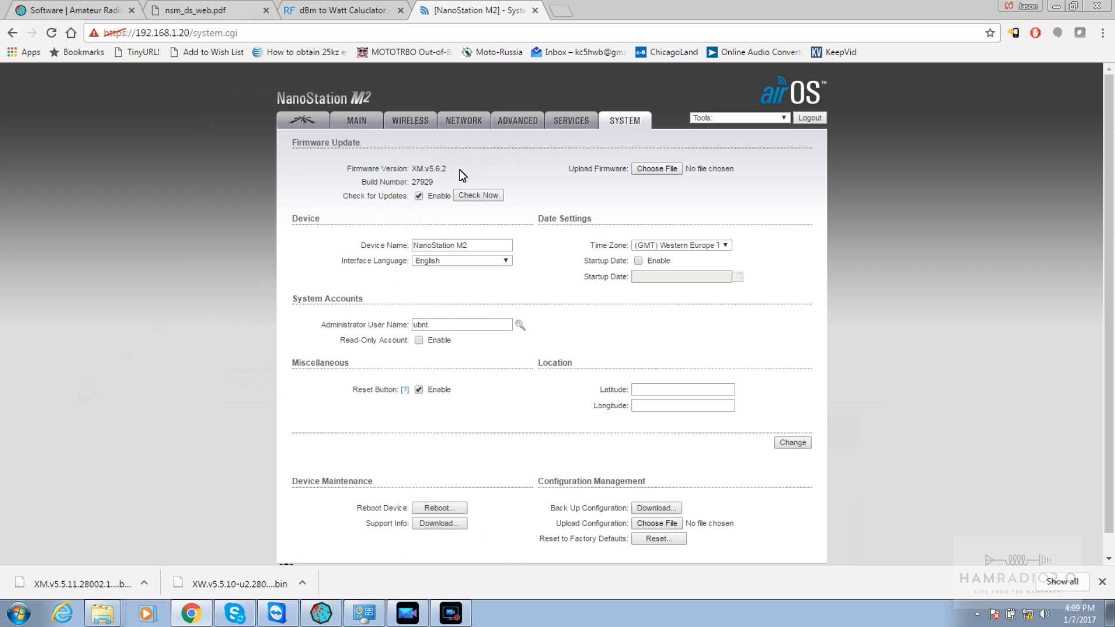
Select XM.v5.5.11.28002.150723.1344.bin from Downloads as the firmware to upload
click(669, 169)
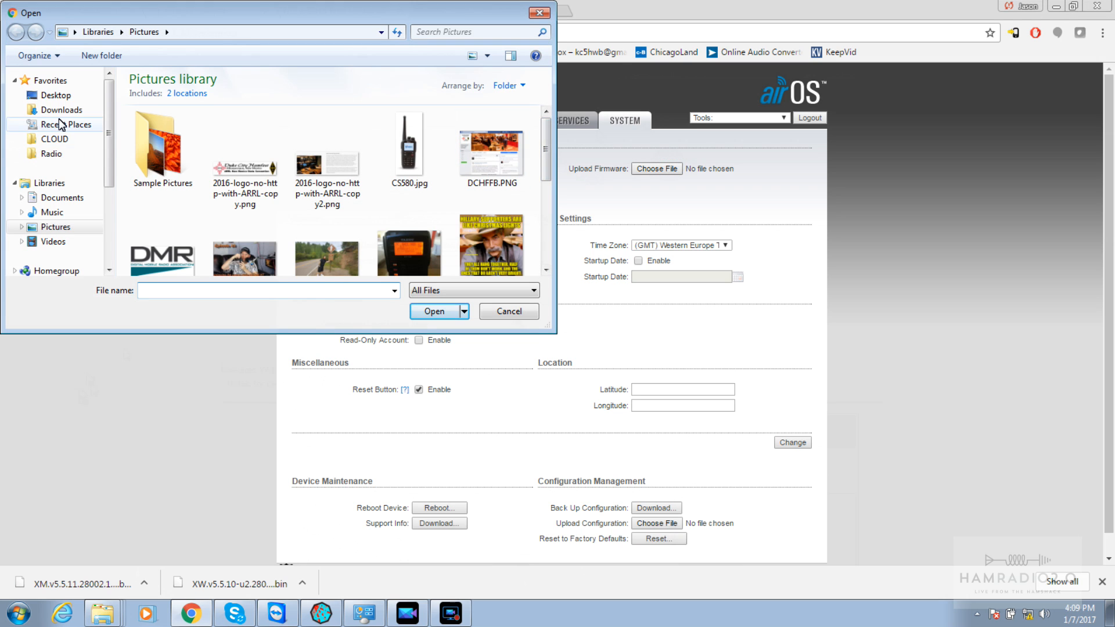
click(61, 110)
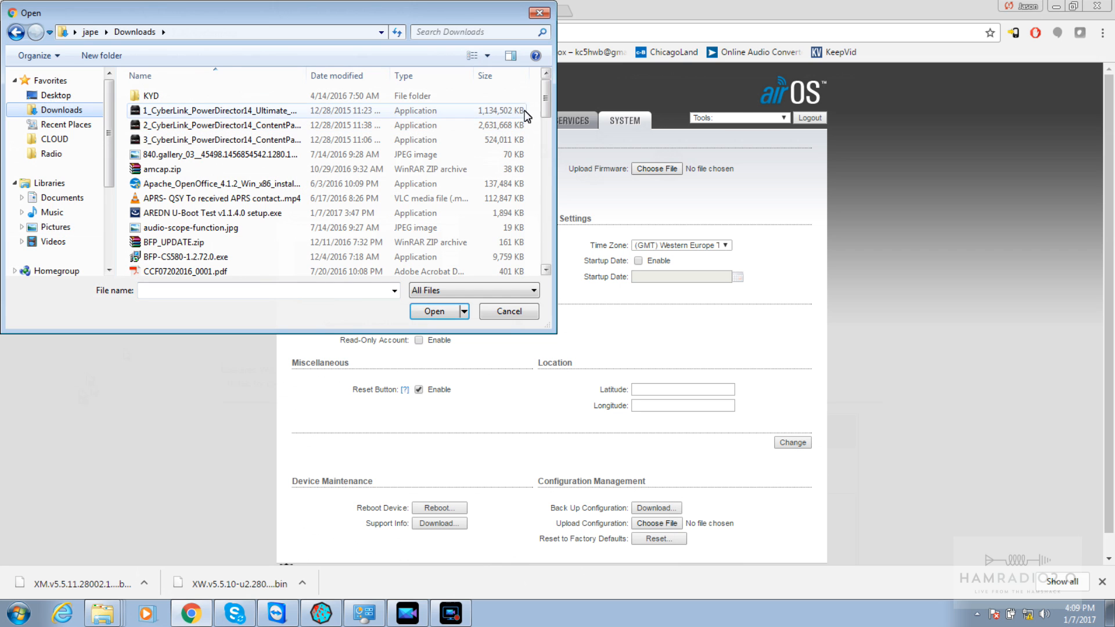
drag(547, 102, 546, 246)
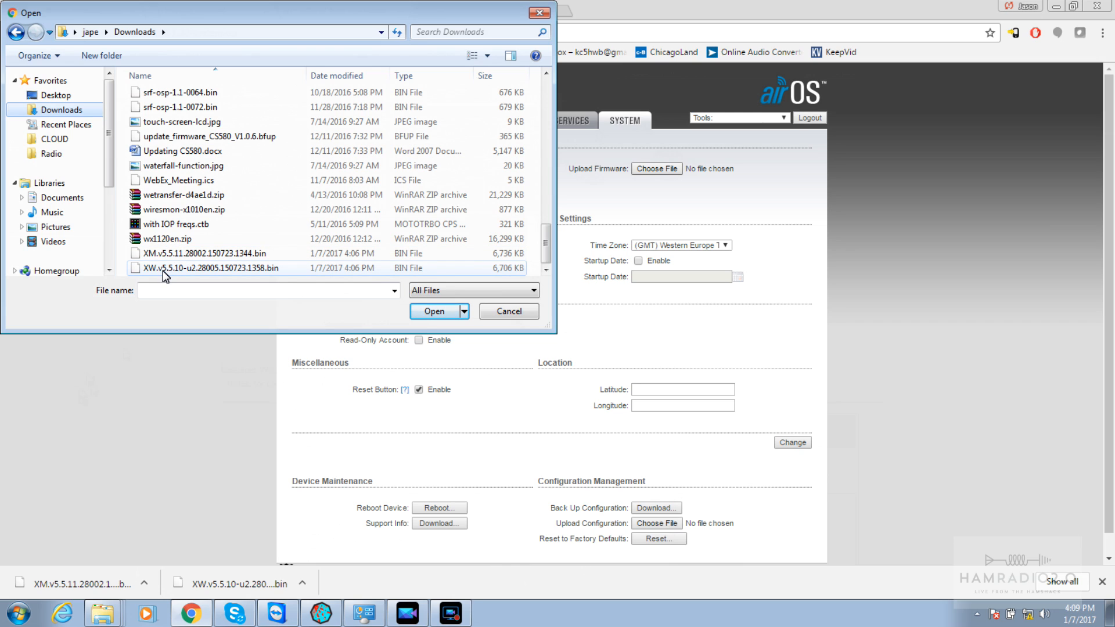
click(177, 254)
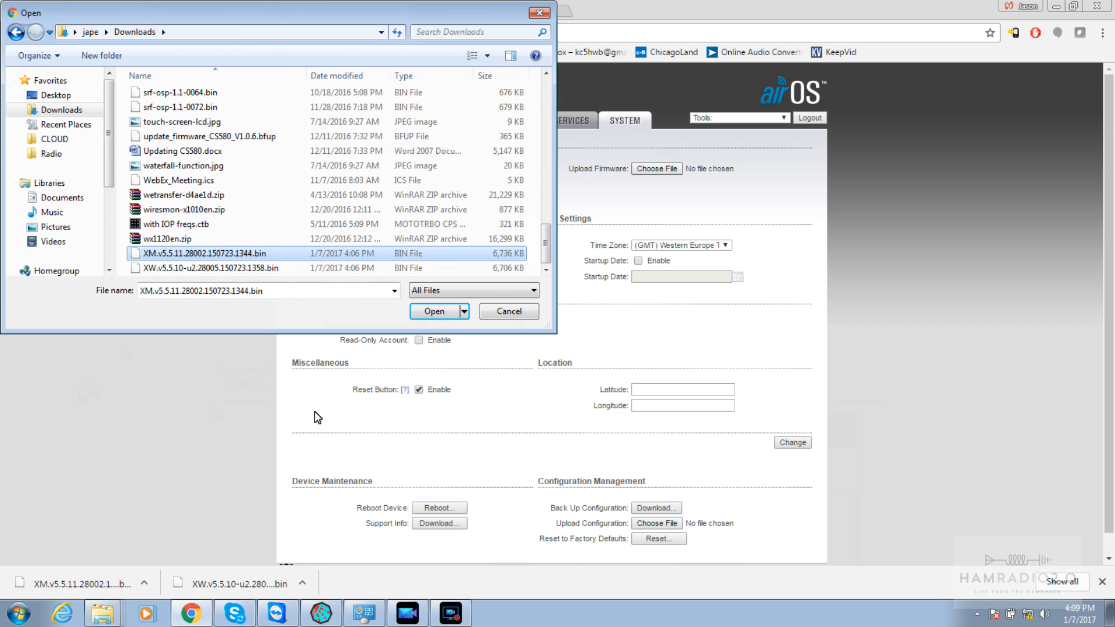
click(434, 313)
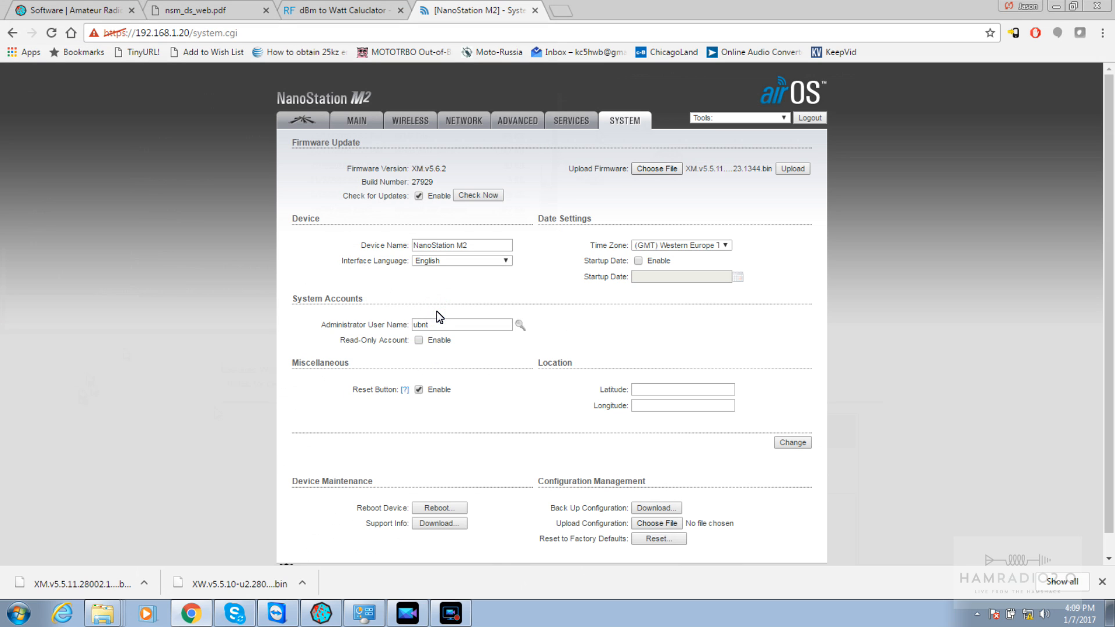
Upload the XM.v5.5.11 firmware and confirm Update to flash it
click(787, 170)
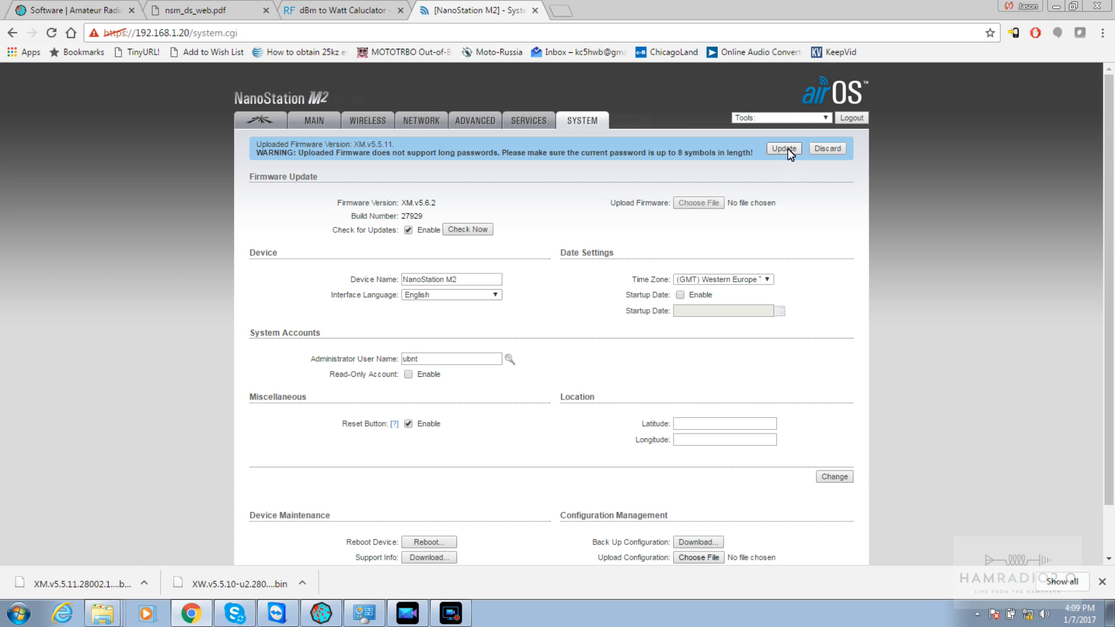
click(784, 149)
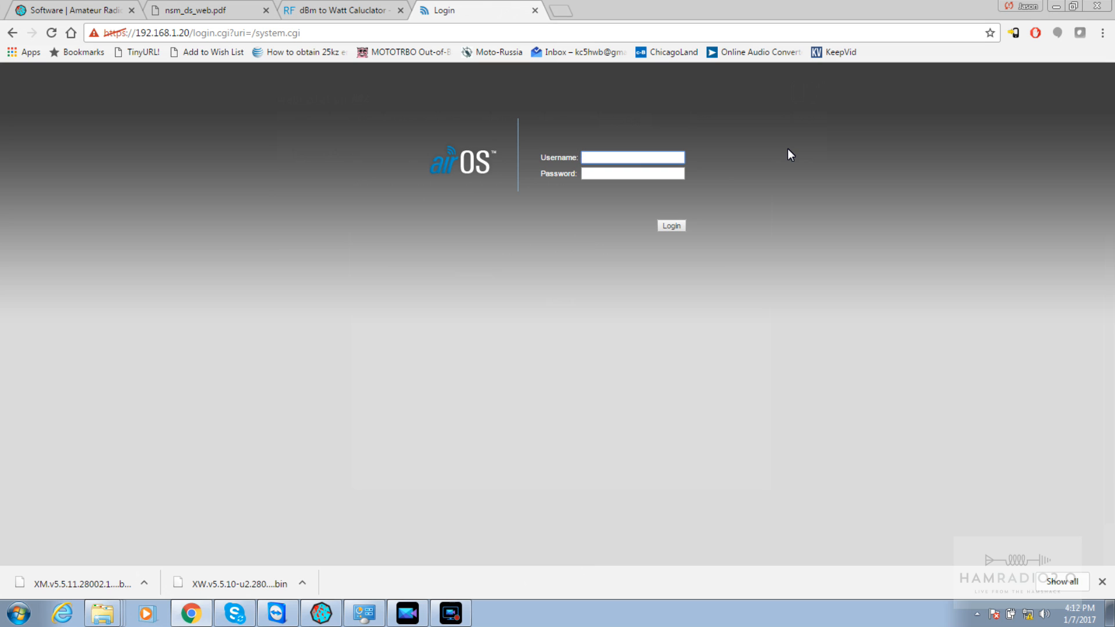
Log back into airOS with the default credentials
text(ubnt)
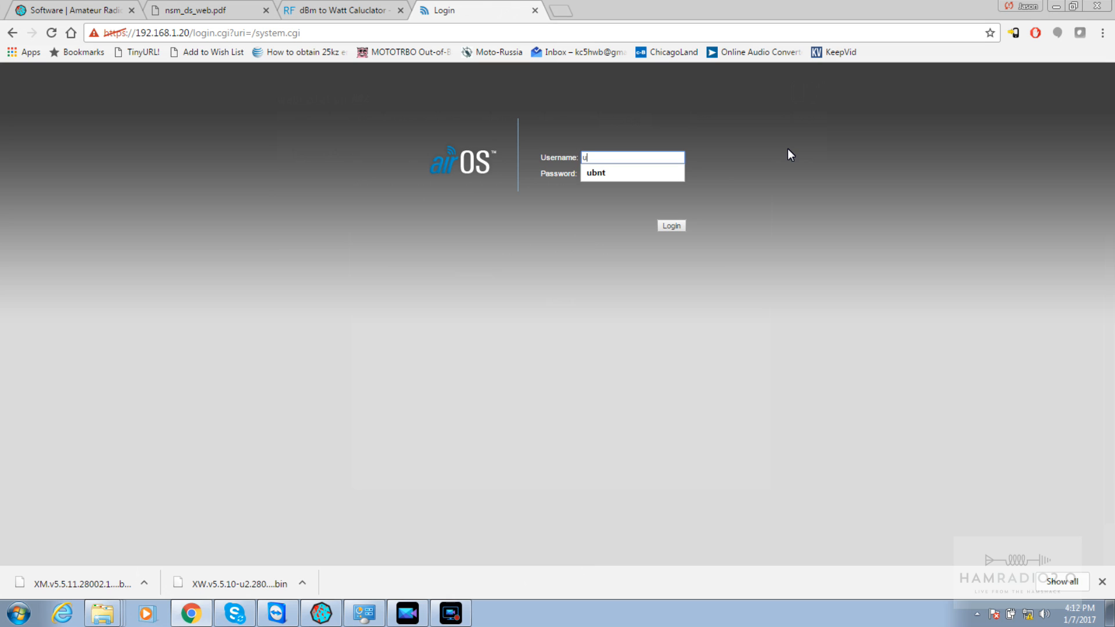
key(Tab)
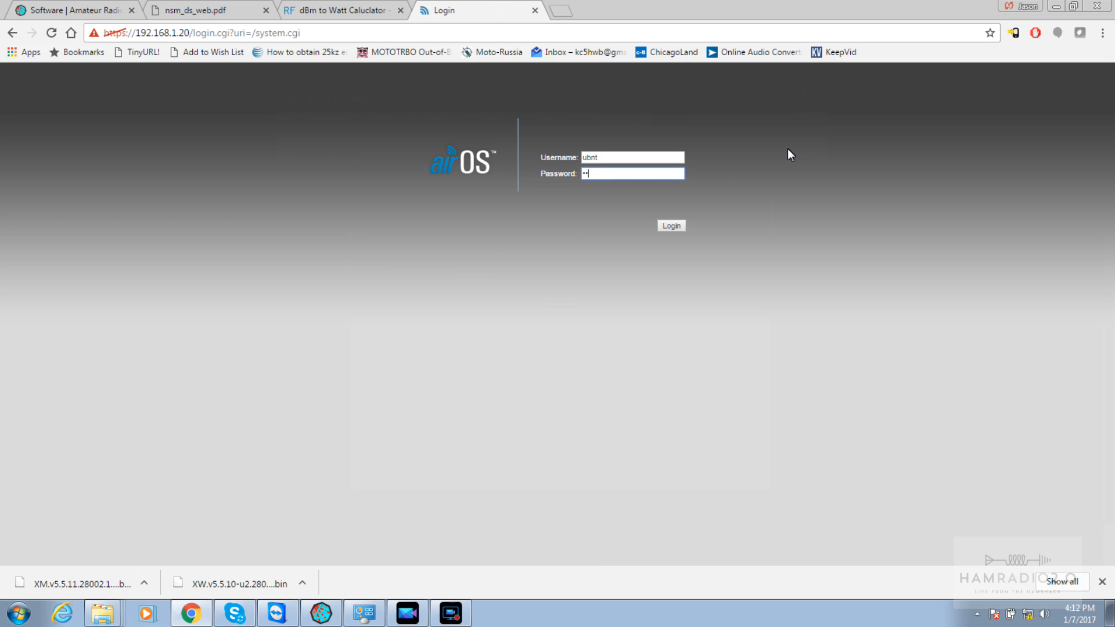
text(nt)
key(Return)
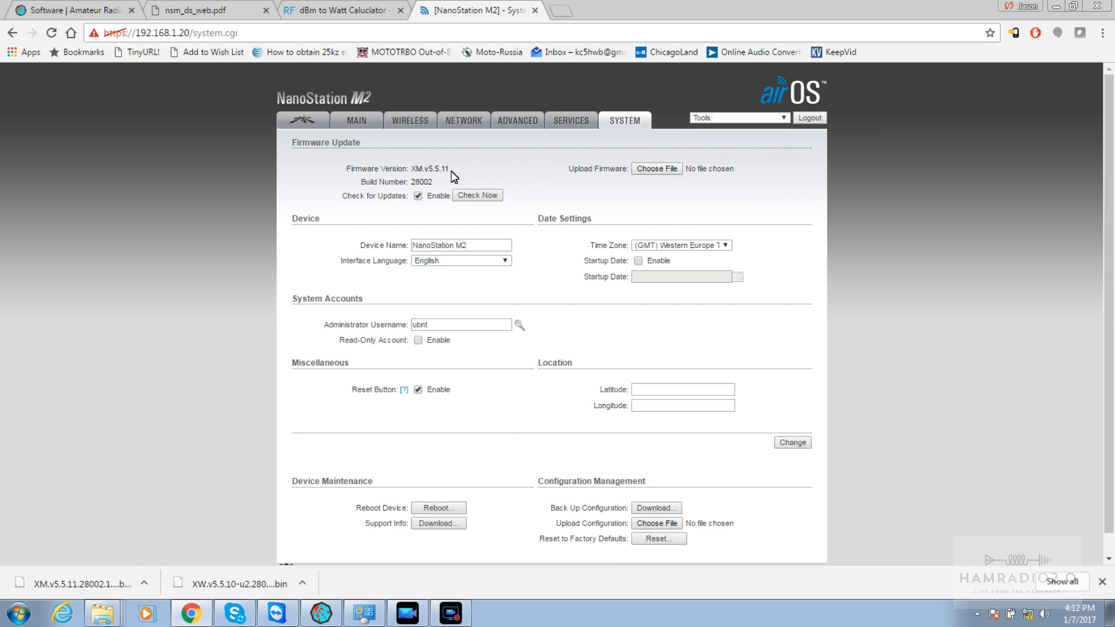
Confirm firmware XM.v5.5.11 and rerun the U-Boot test, now Version GOOD and Map GOOD
drag(450, 169, 417, 171)
click(318, 617)
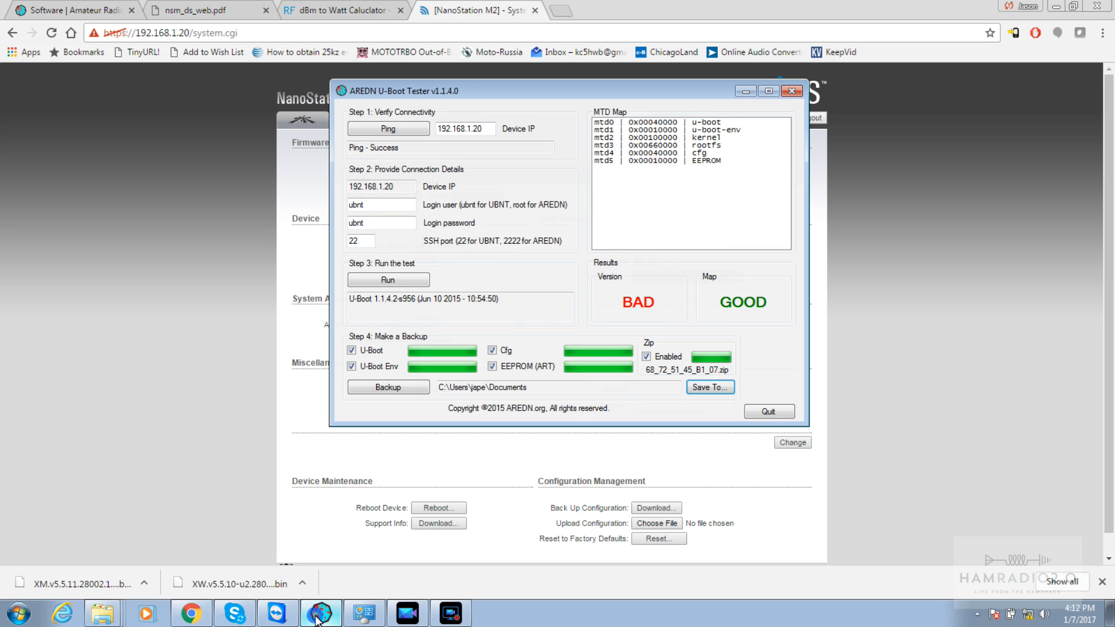
click(382, 281)
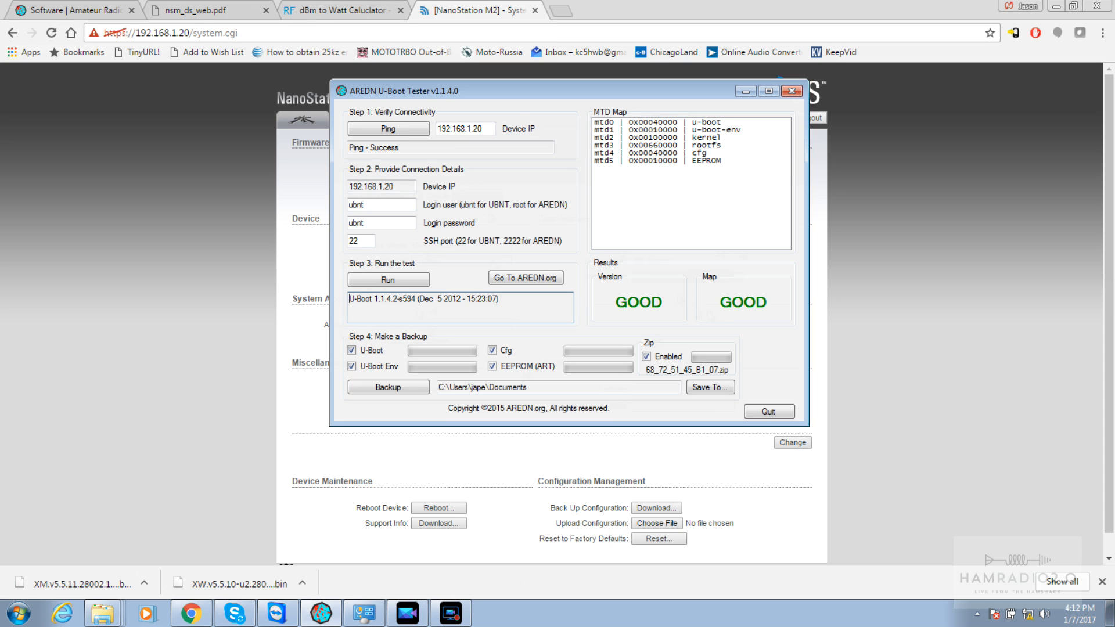
Scroll the AREDN Software page to the Ubiquiti firmware table listing the 3.16.1.0 files
click(72, 15)
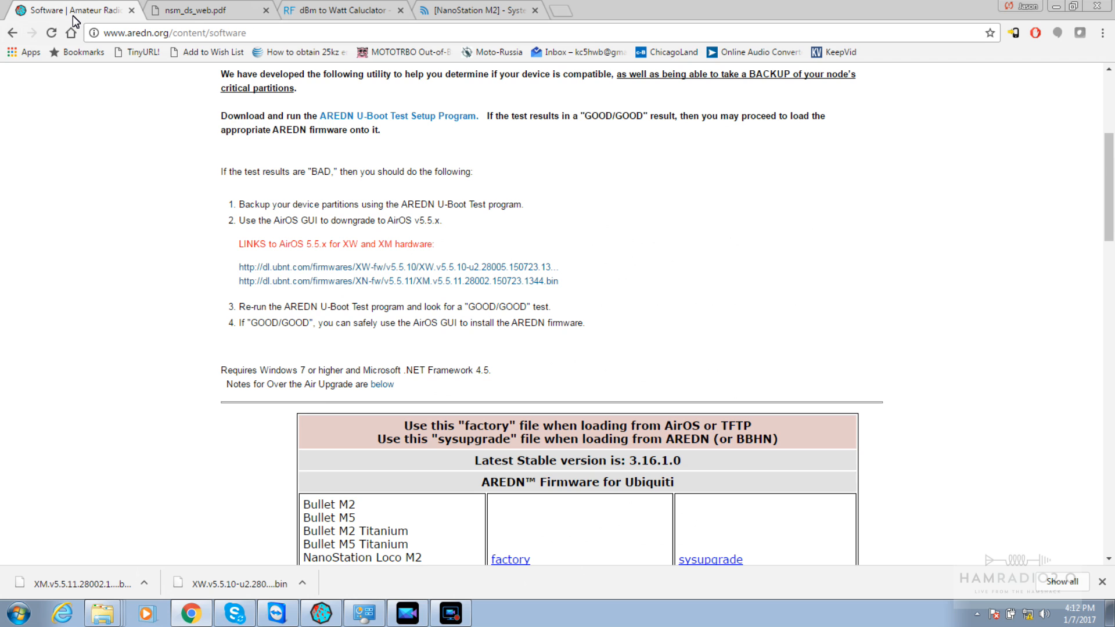
key(Down)
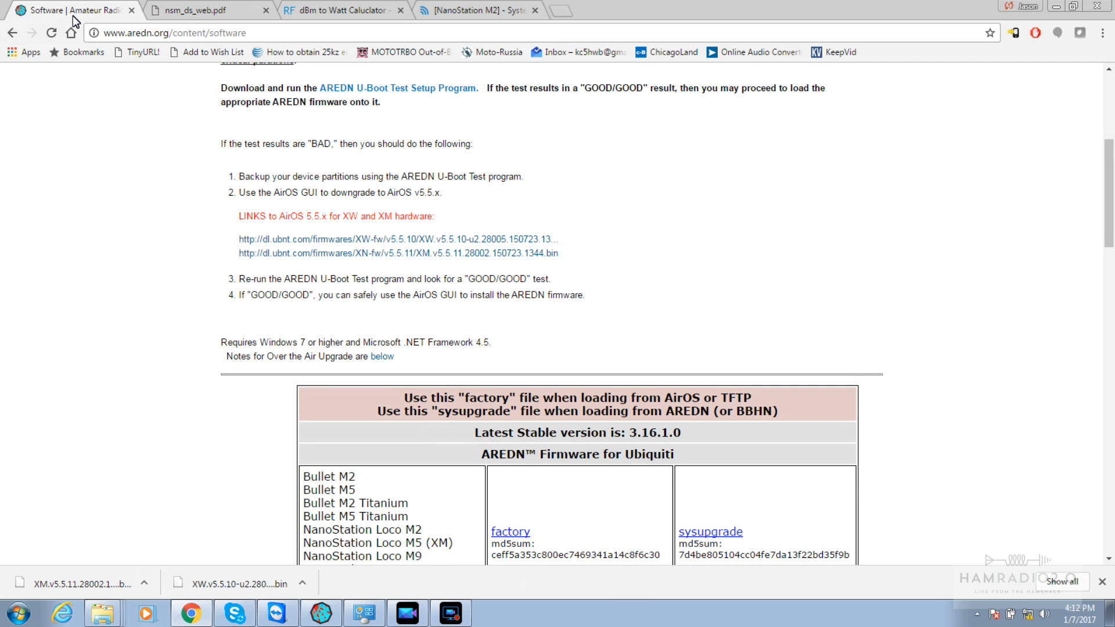
key(Down)
key(Down)
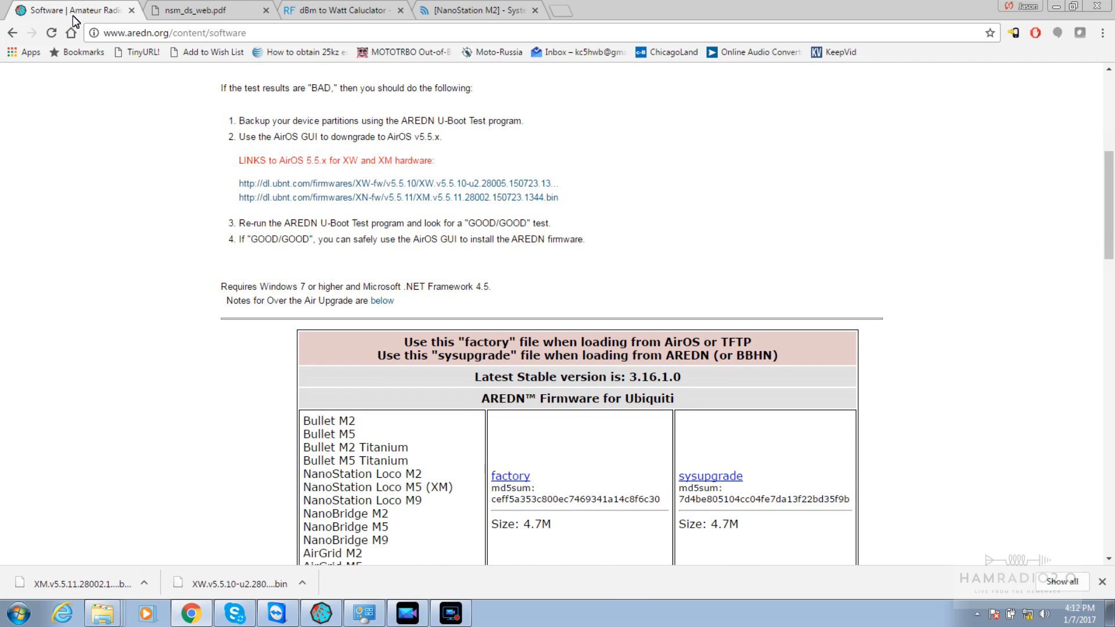
key(Down)
key(Down)
key(Down)
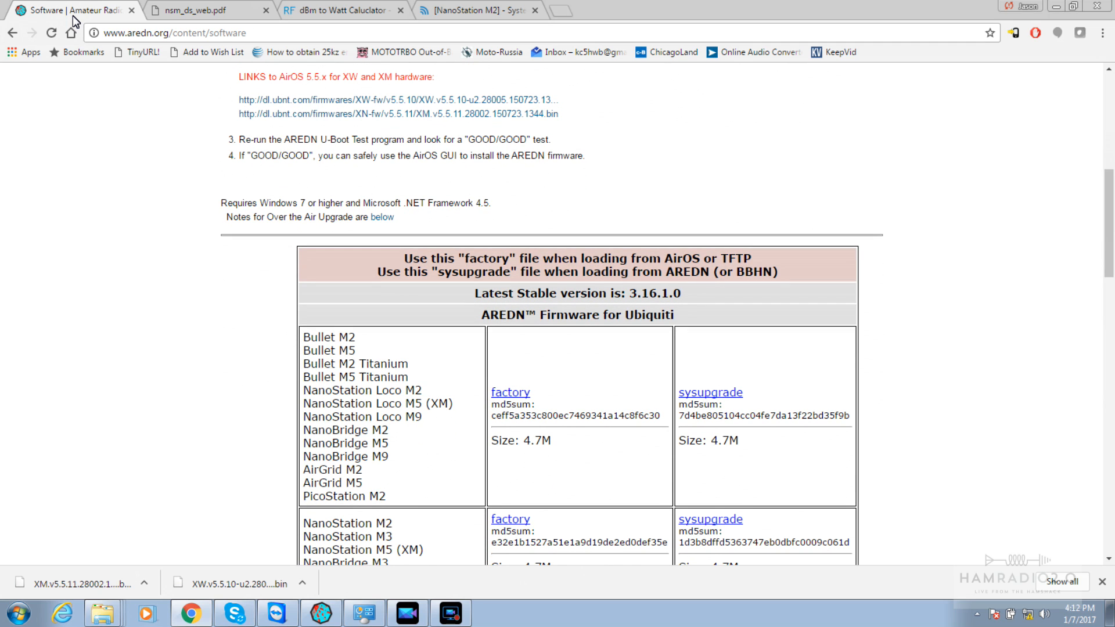
key(Down)
key(Down)
key(Down)
key(Down)
key(Down)
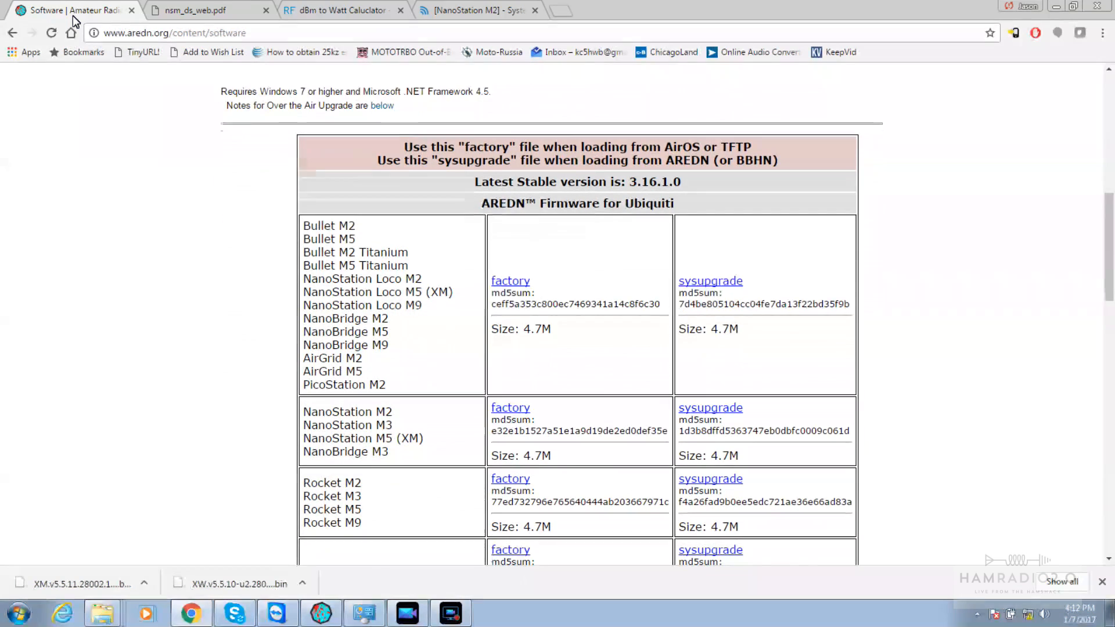
key(Up)
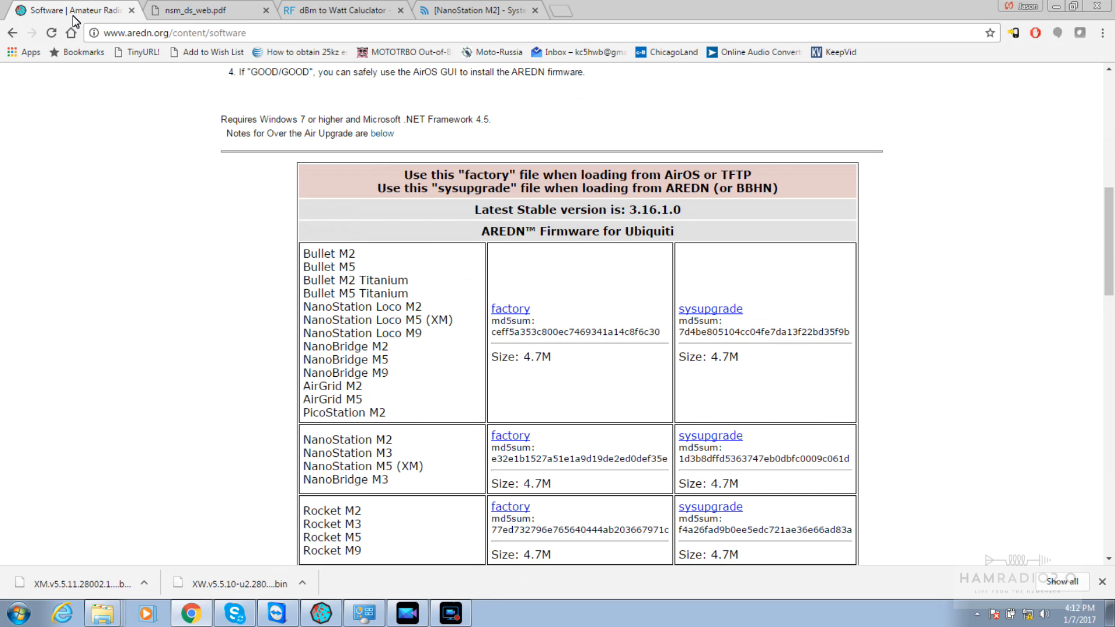
key(Down)
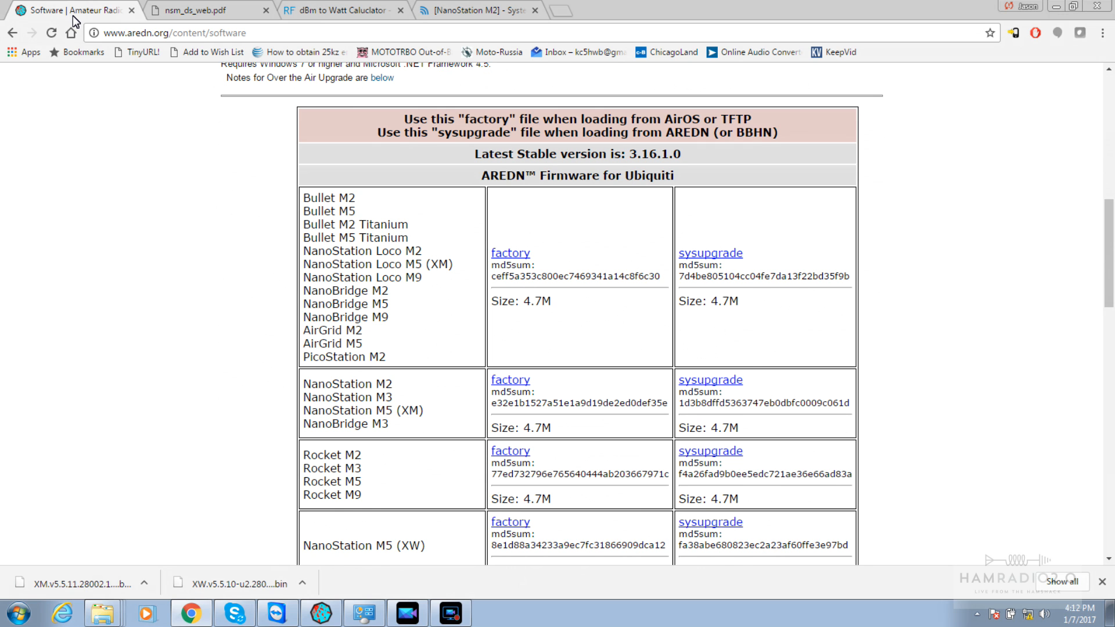
key(Page_Up)
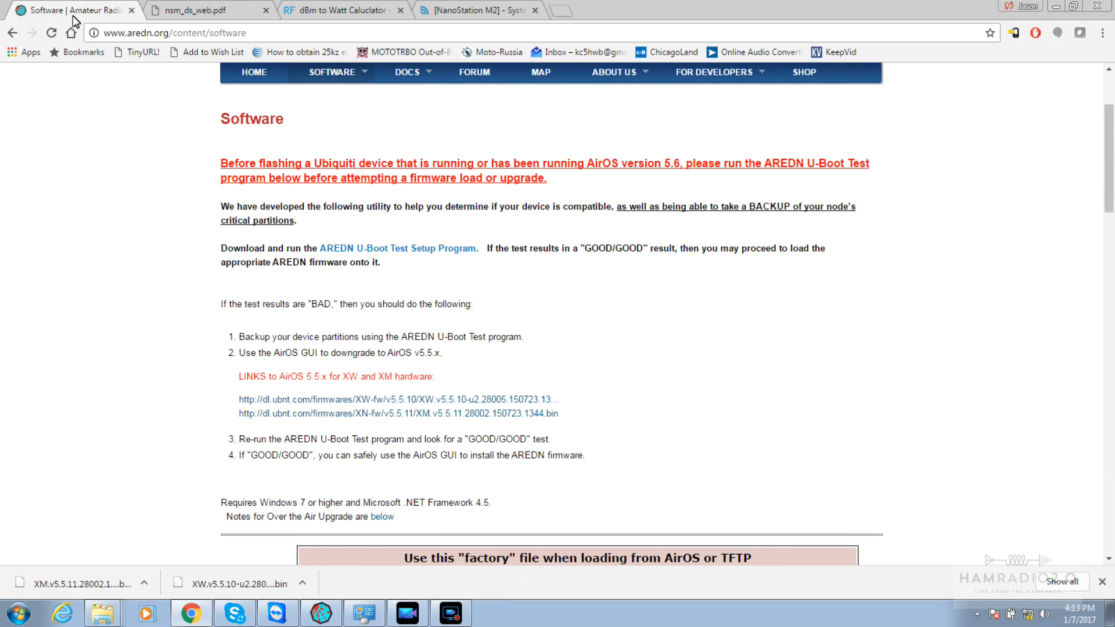
key(Page_Down)
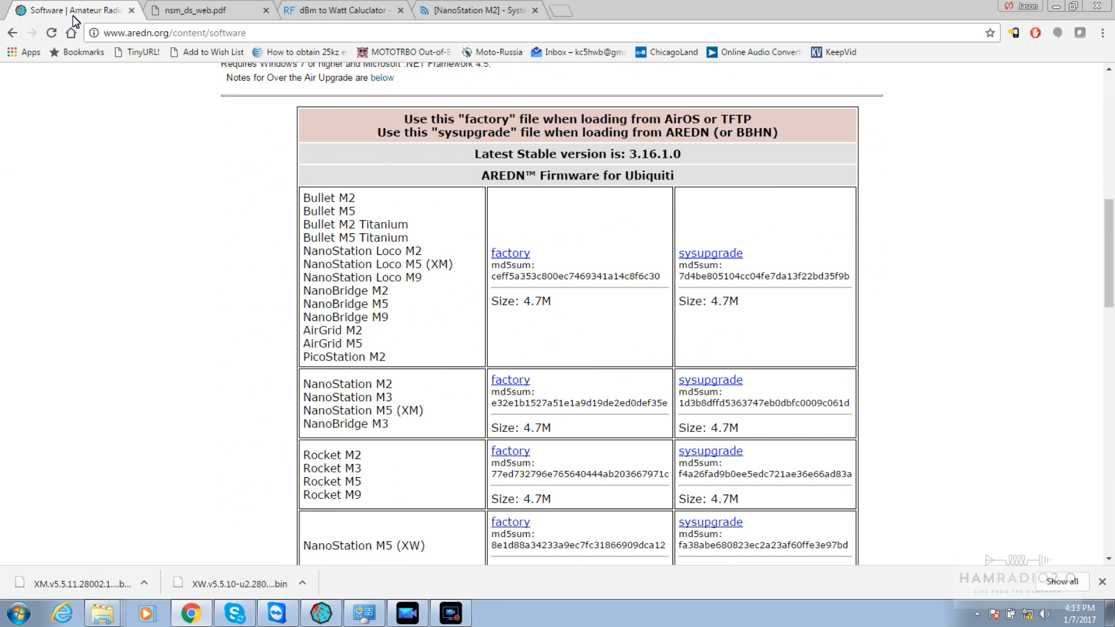
key(Page_Up)
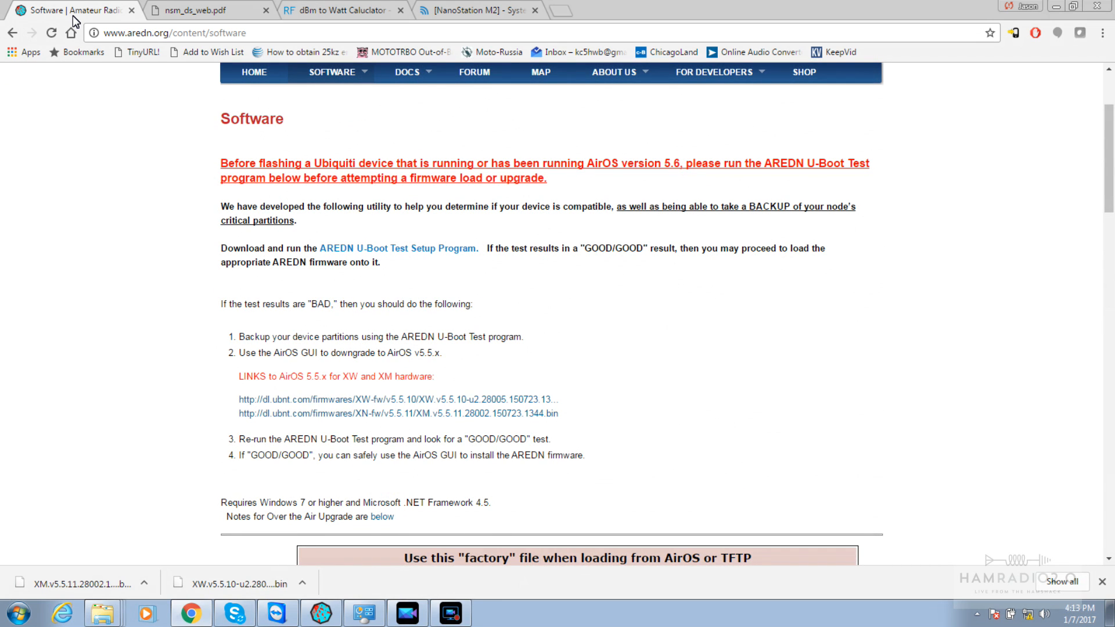
key(Page_Down)
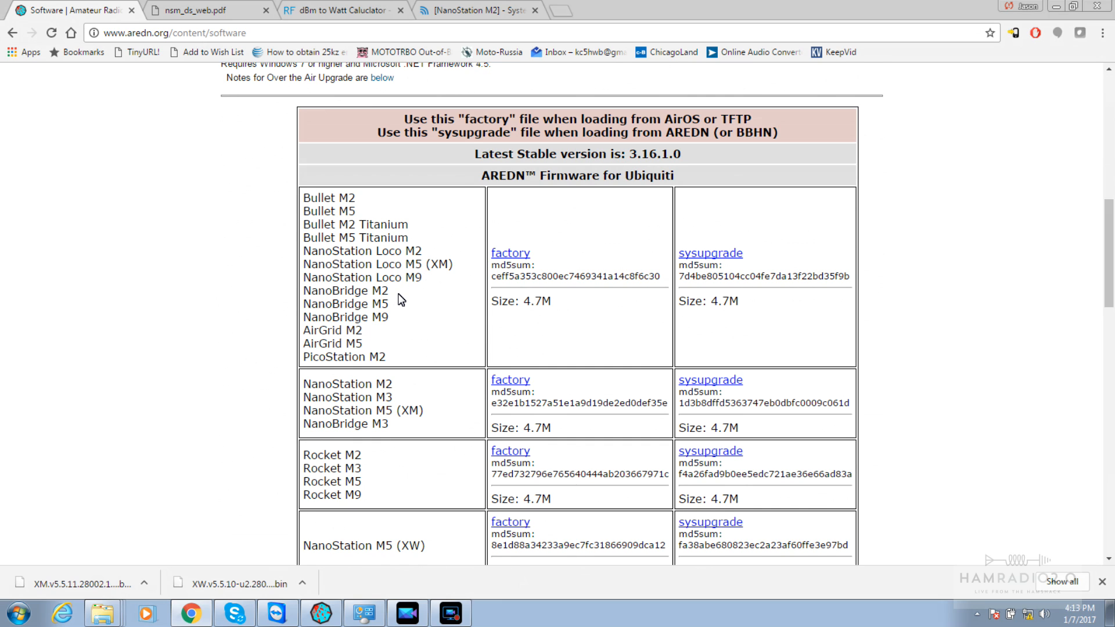
Highlight the NanoStation M2 entry and the stable version 3.16.1.0 in the firmware table
drag(395, 385, 302, 390)
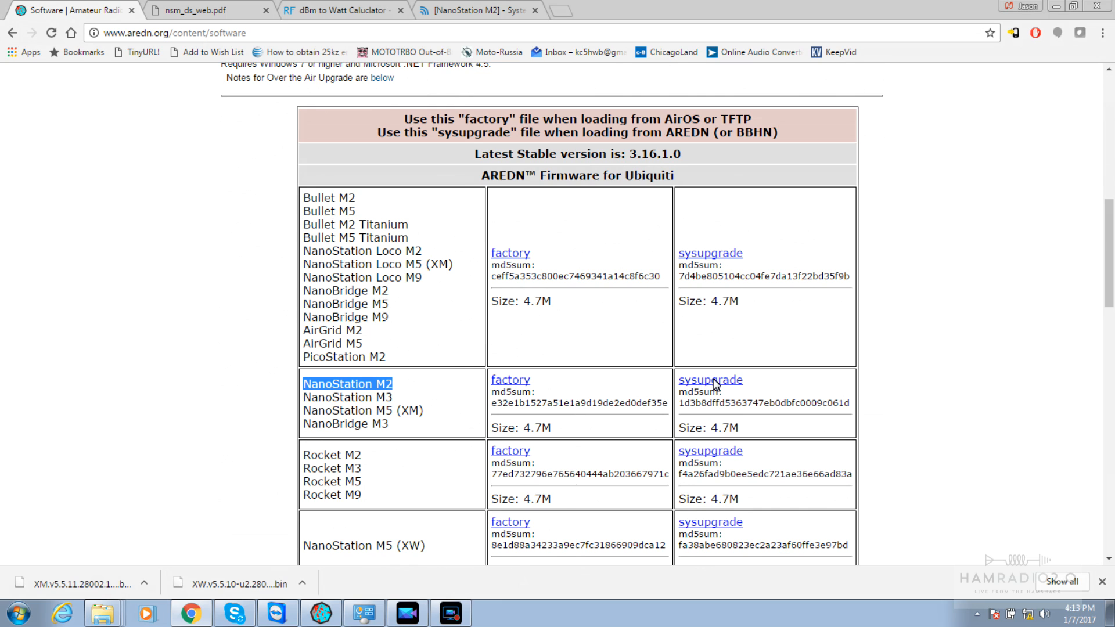
drag(628, 154, 688, 156)
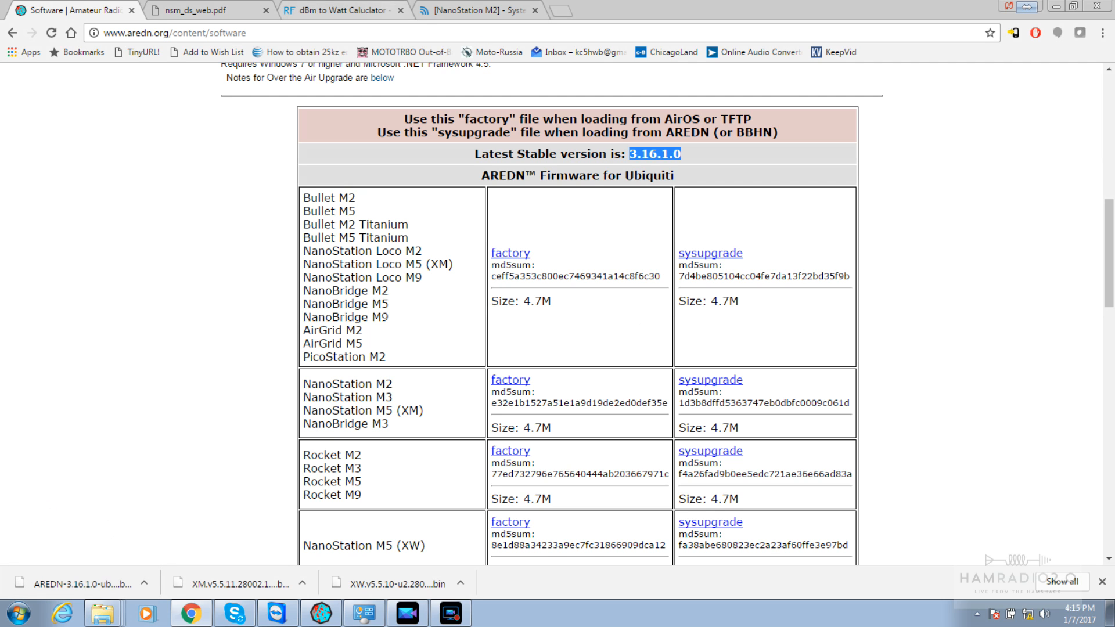
Upload AREDN-3.16.1.0 factory .bin from the System tab and confirm the third-party firmware update
click(442, 12)
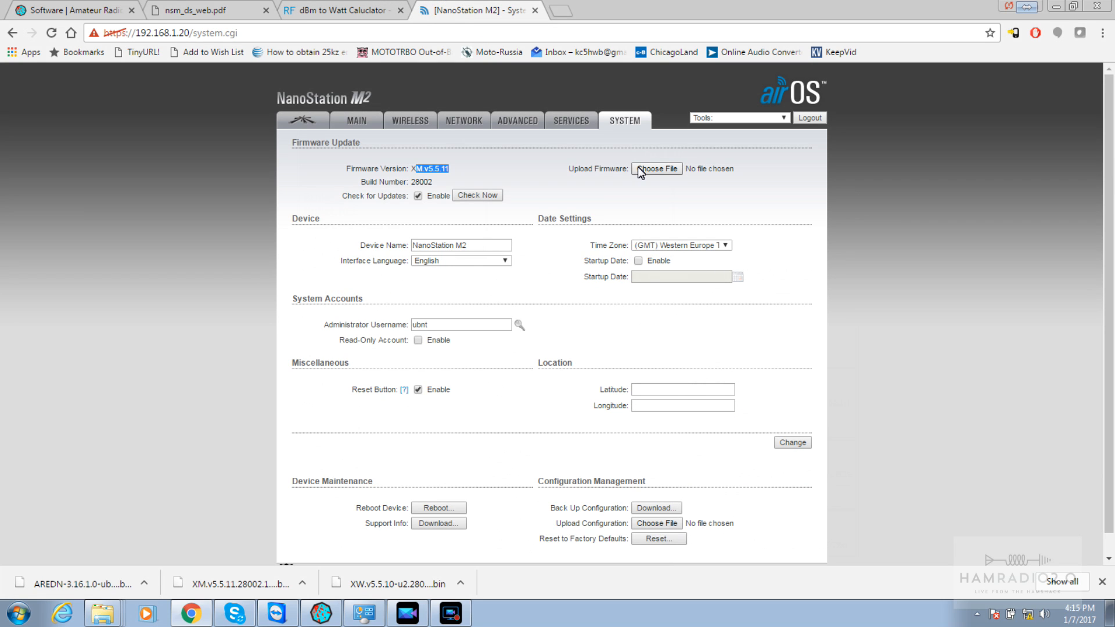
click(659, 169)
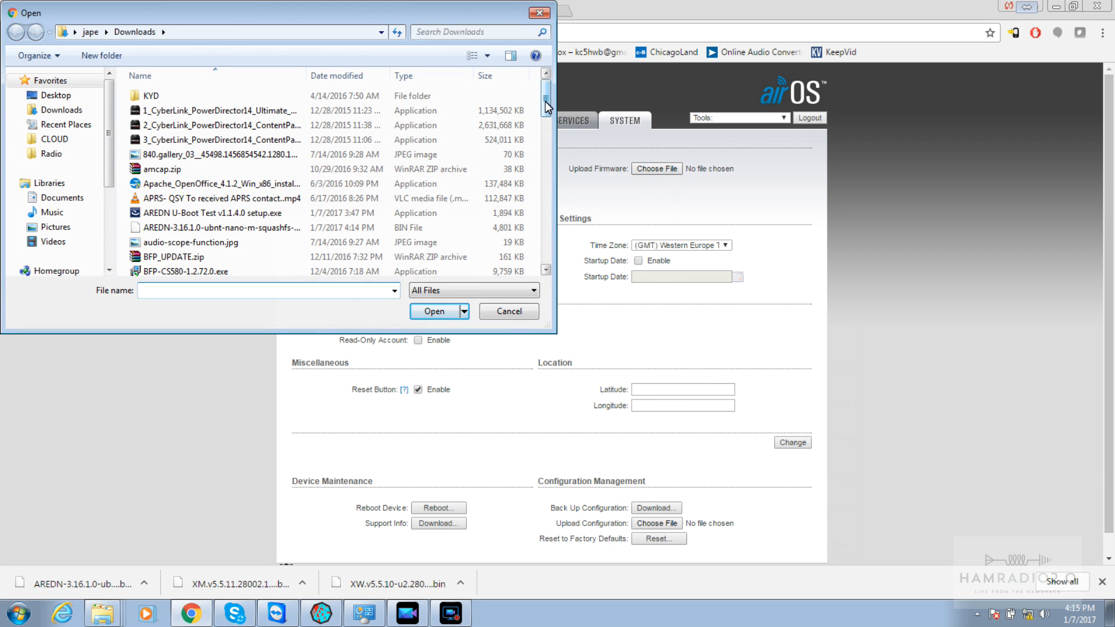
click(253, 233)
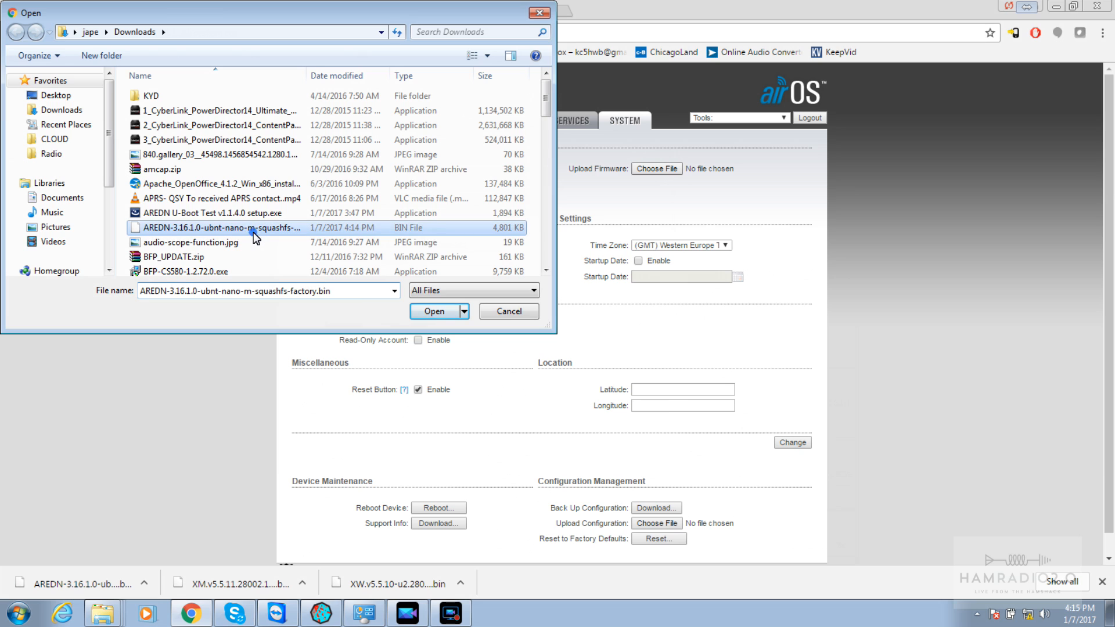
click(434, 312)
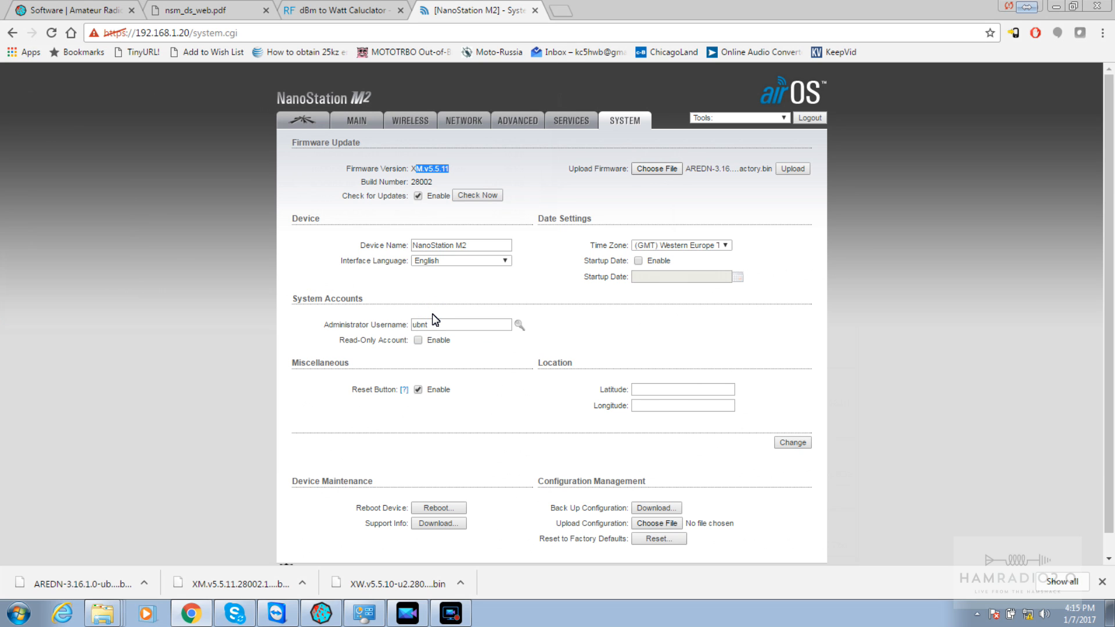
click(794, 169)
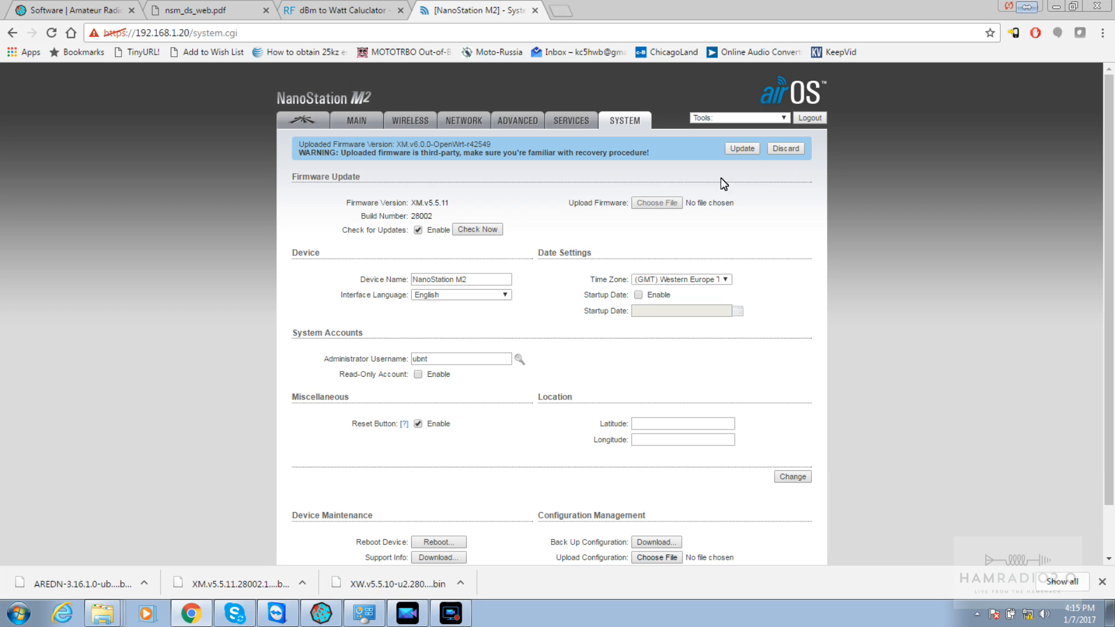
click(739, 151)
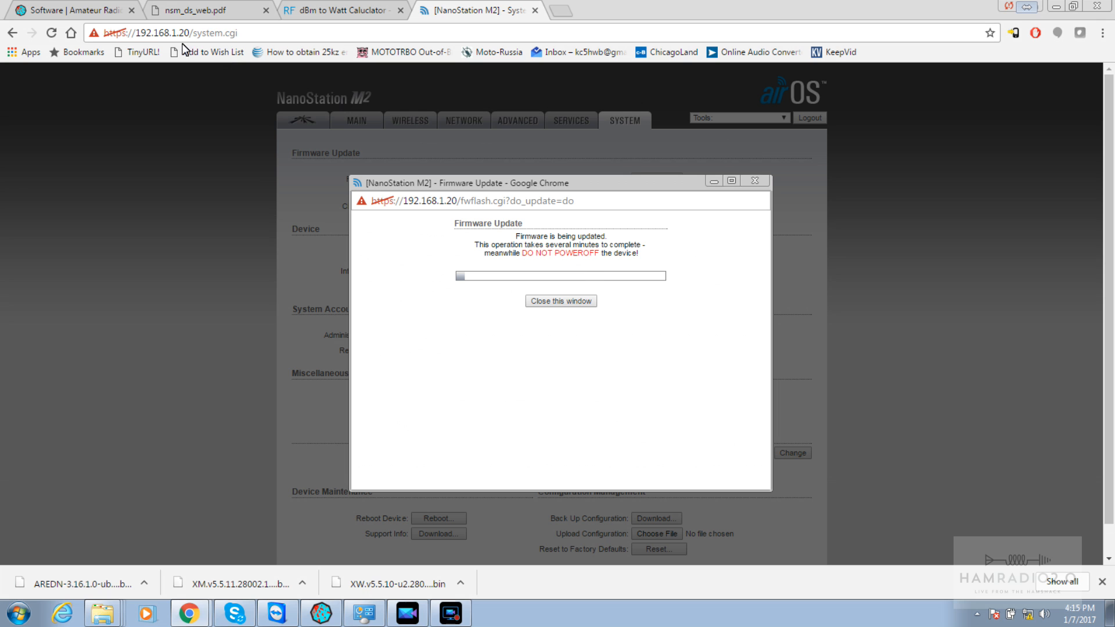
Page down the AREDN Software page past TP-Link, Patches and Older Releases, then return to top
click(83, 10)
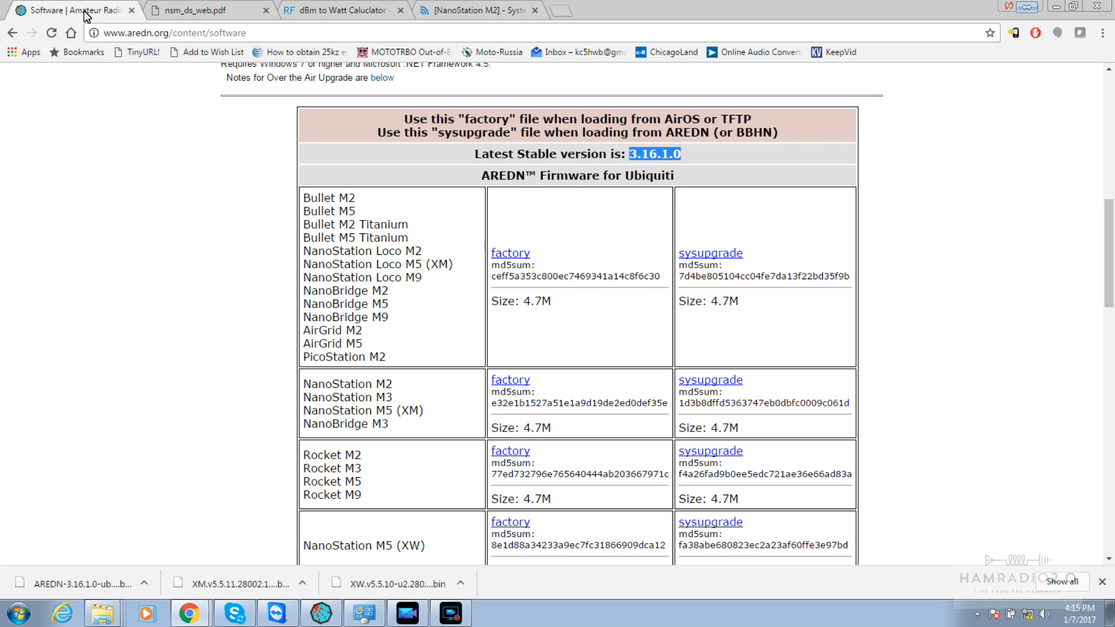
key(Page_Down)
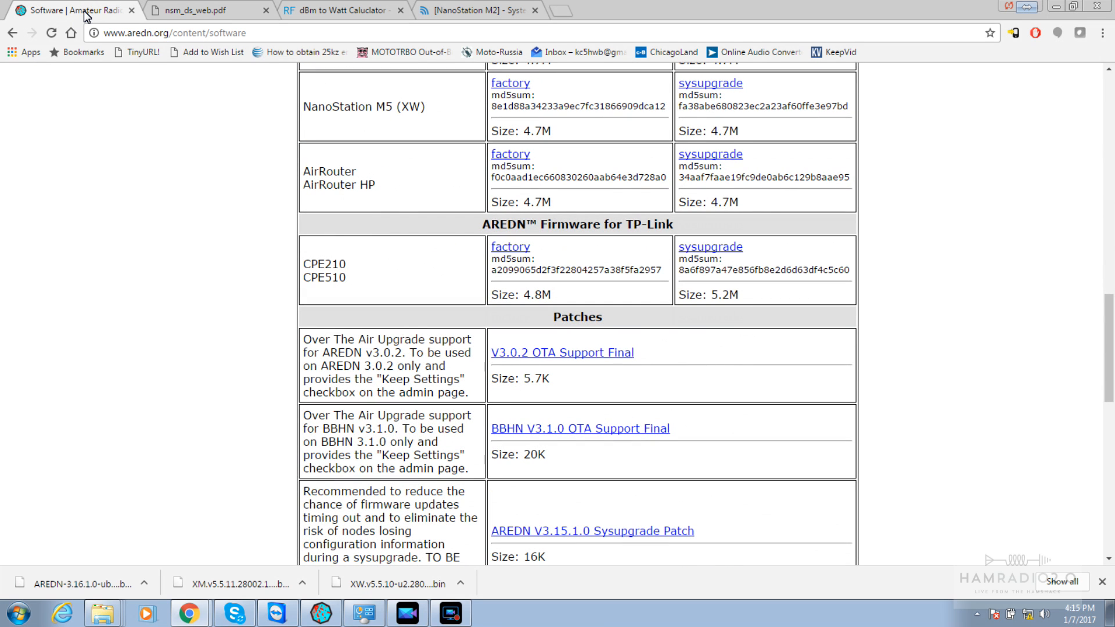
key(Page_Down)
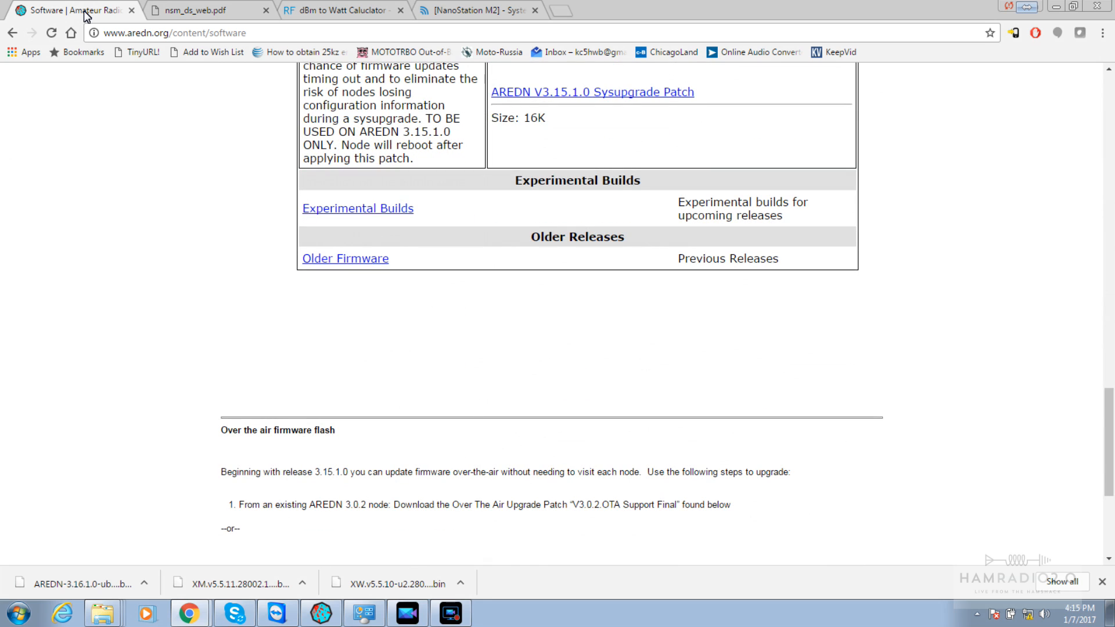
key(Page_Down)
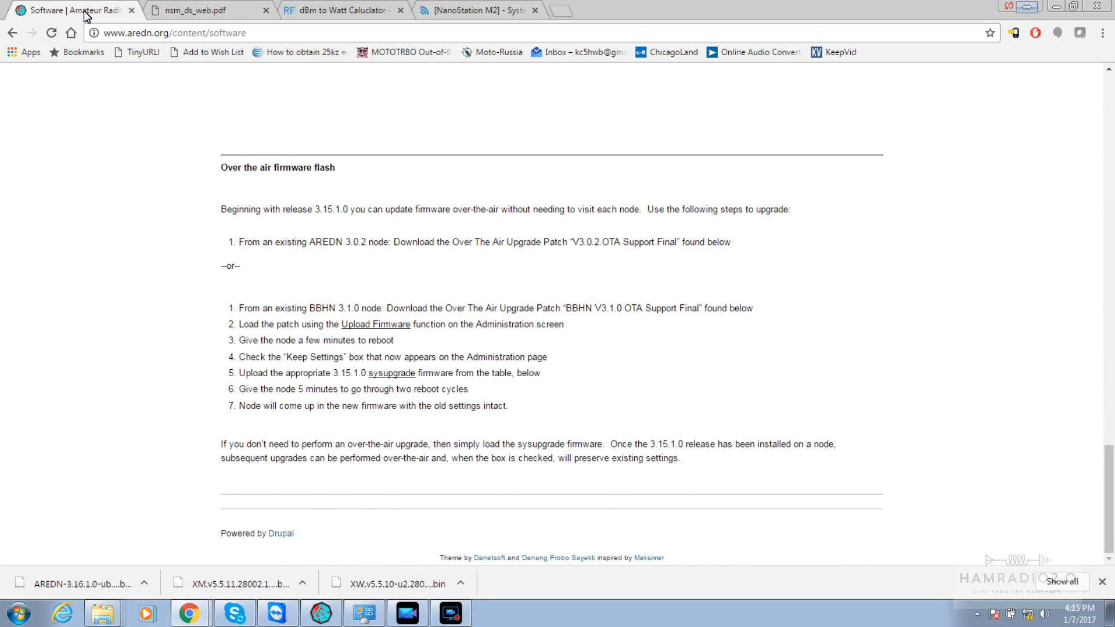
key(Home)
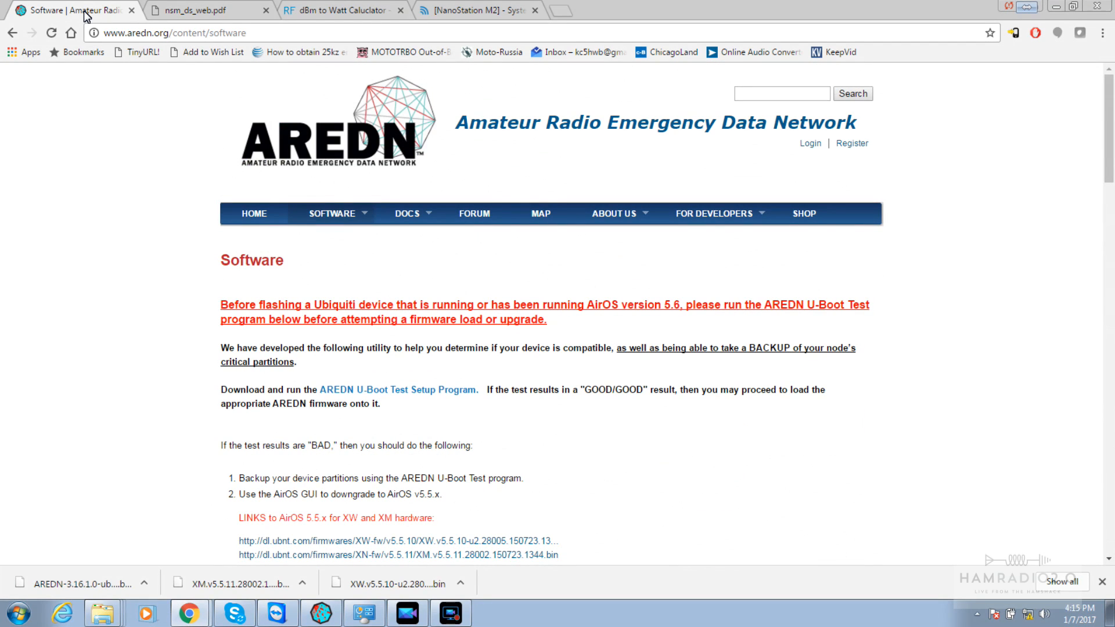
mouse_move(347, 217)
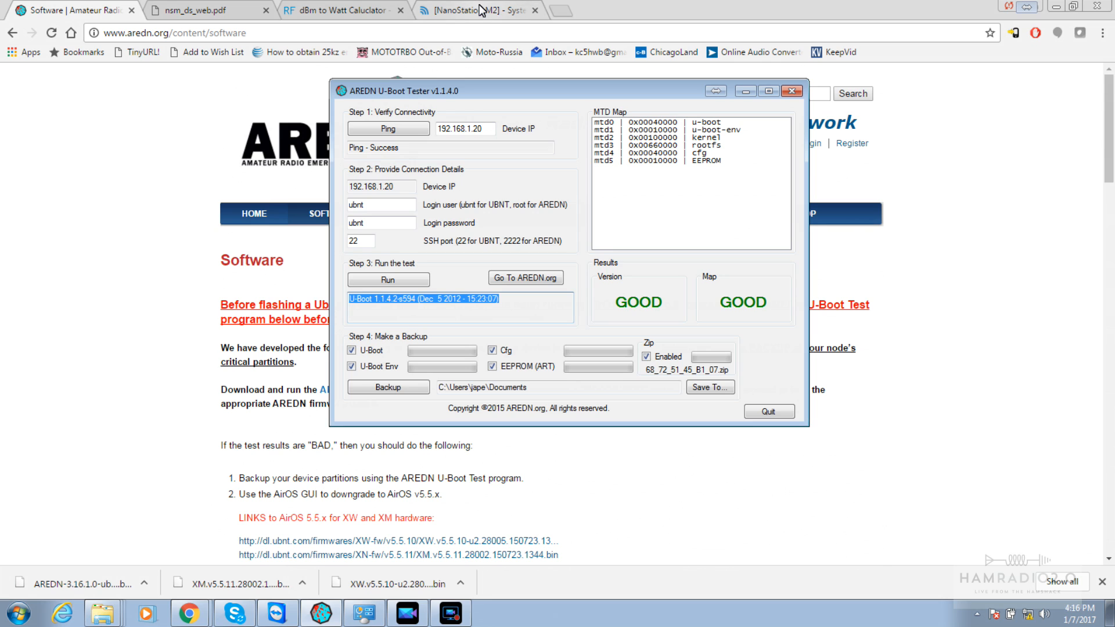
Switch to the NanoStation M2 tab to check the firmware update progress
click(478, 10)
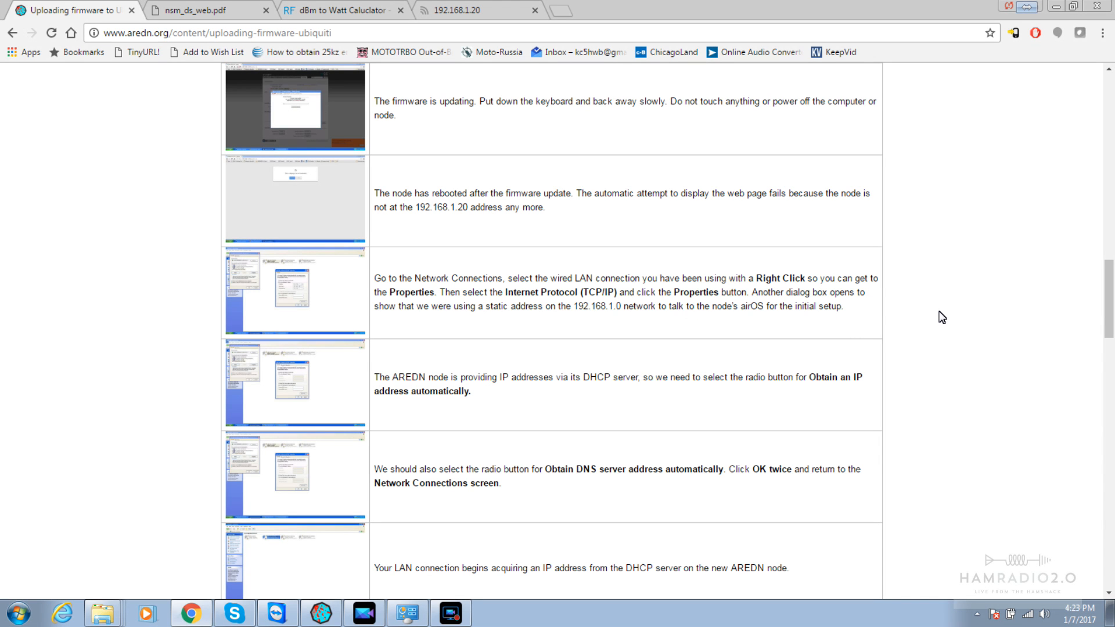
Scroll down the Uploading firmware guide, highlighting the third-party firmware warning instruction
drag(1110, 300, 1074, 88)
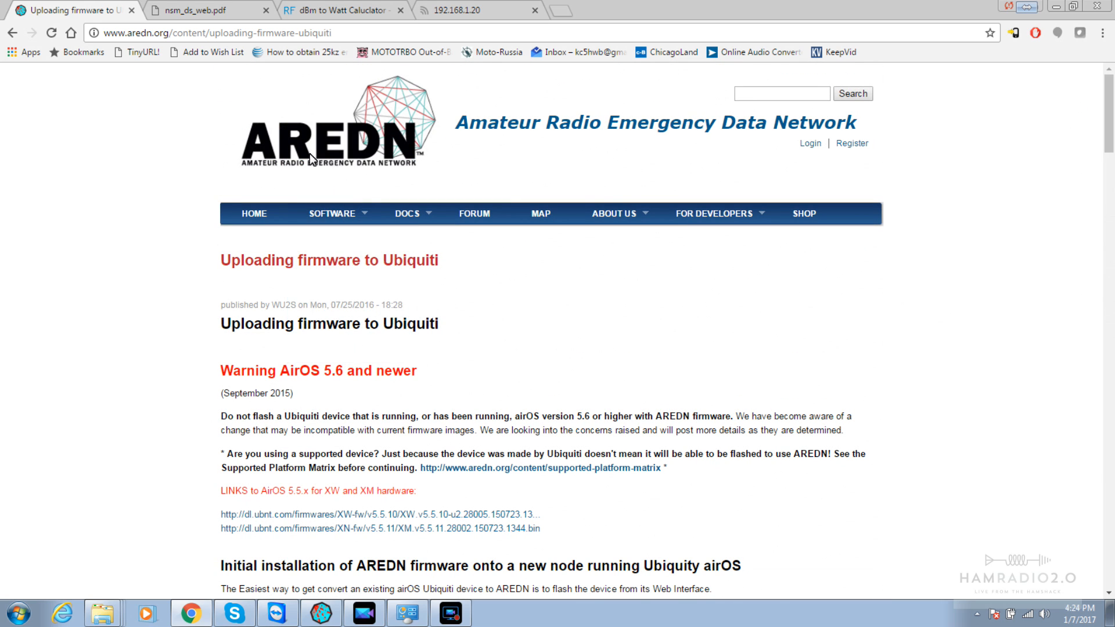
mouse_move(355, 222)
scroll(598, 321, down, 3)
scroll(600, 321, down, 3)
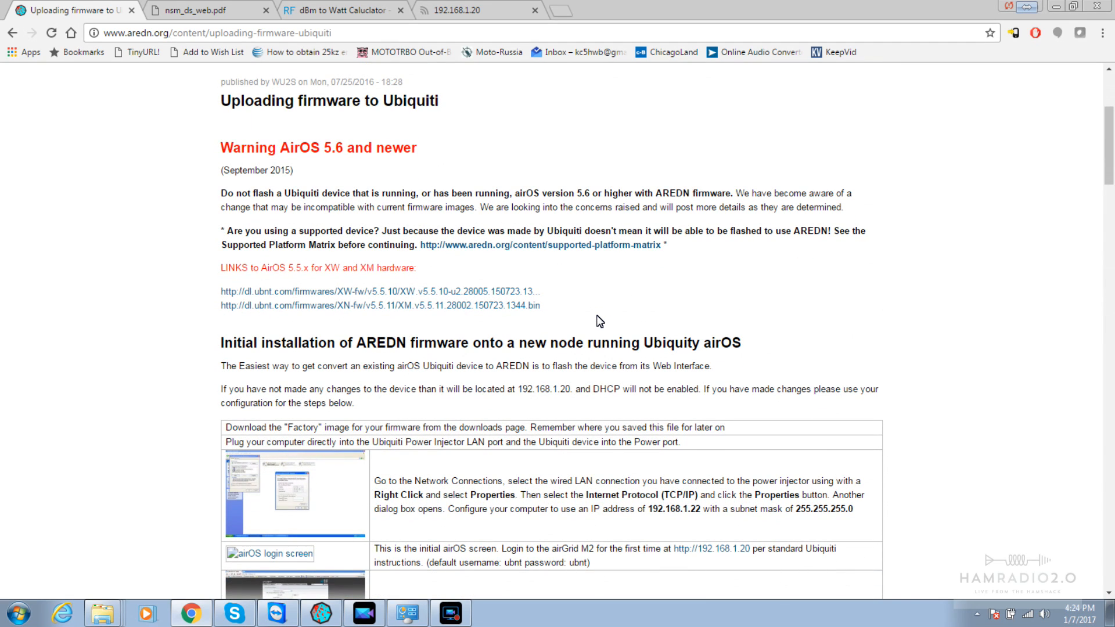
scroll(600, 321, down, 1)
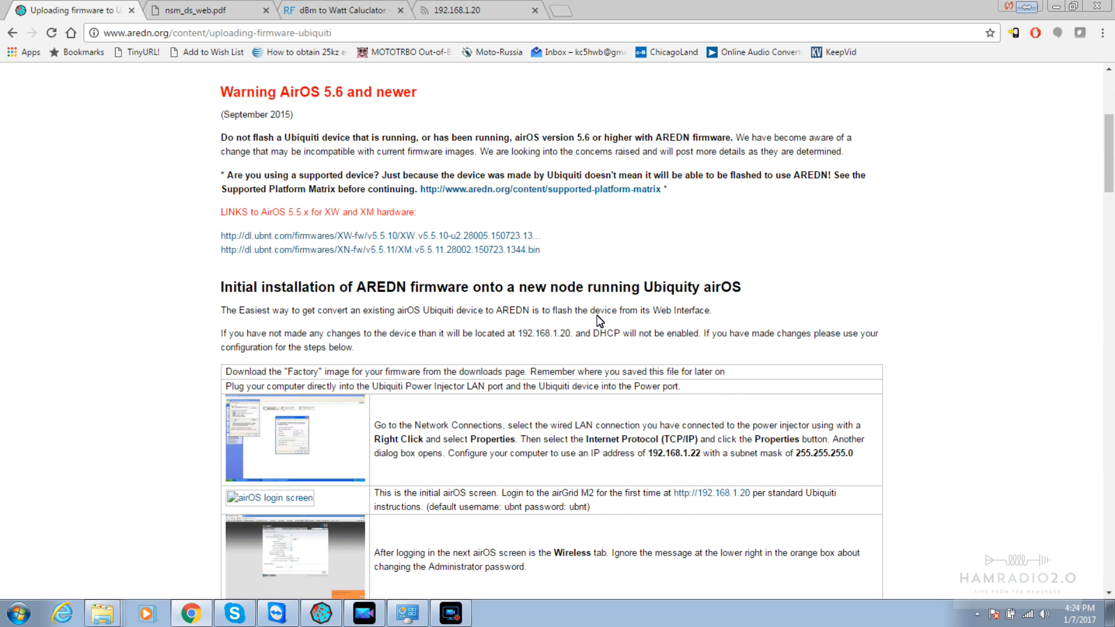
scroll(600, 322, down, 3)
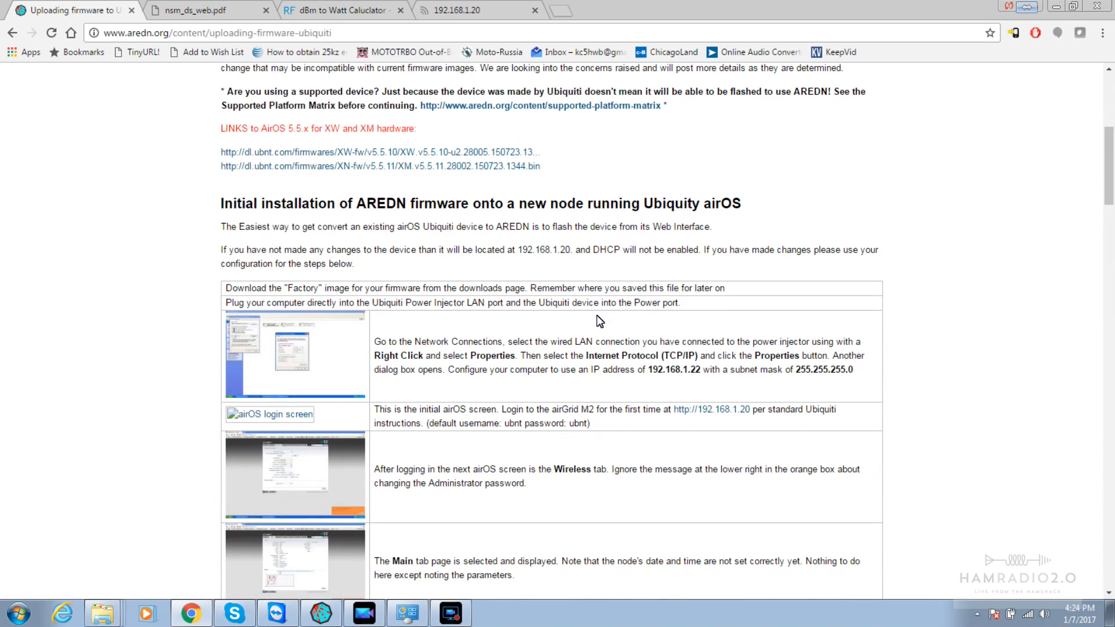
scroll(600, 322, down, 3)
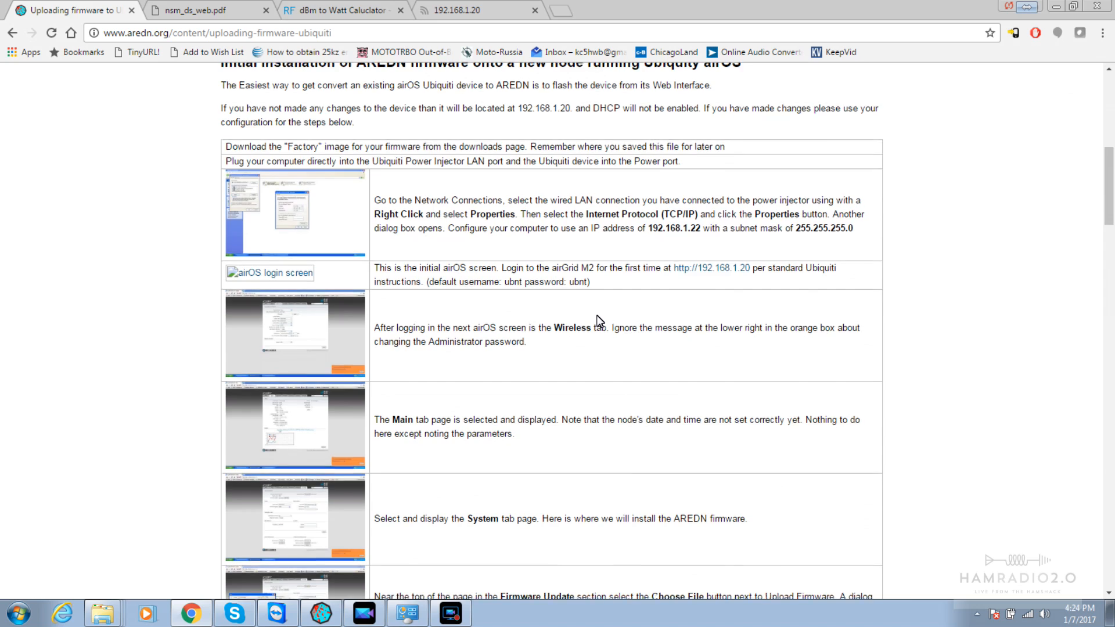
scroll(600, 321, down, 5)
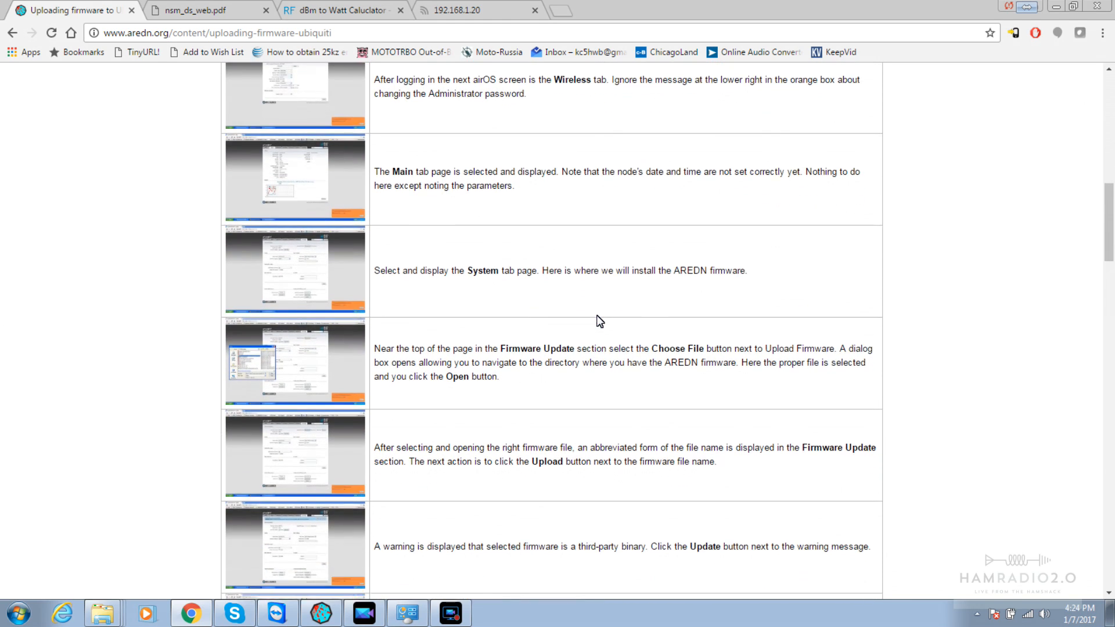
scroll(600, 321, down, 1)
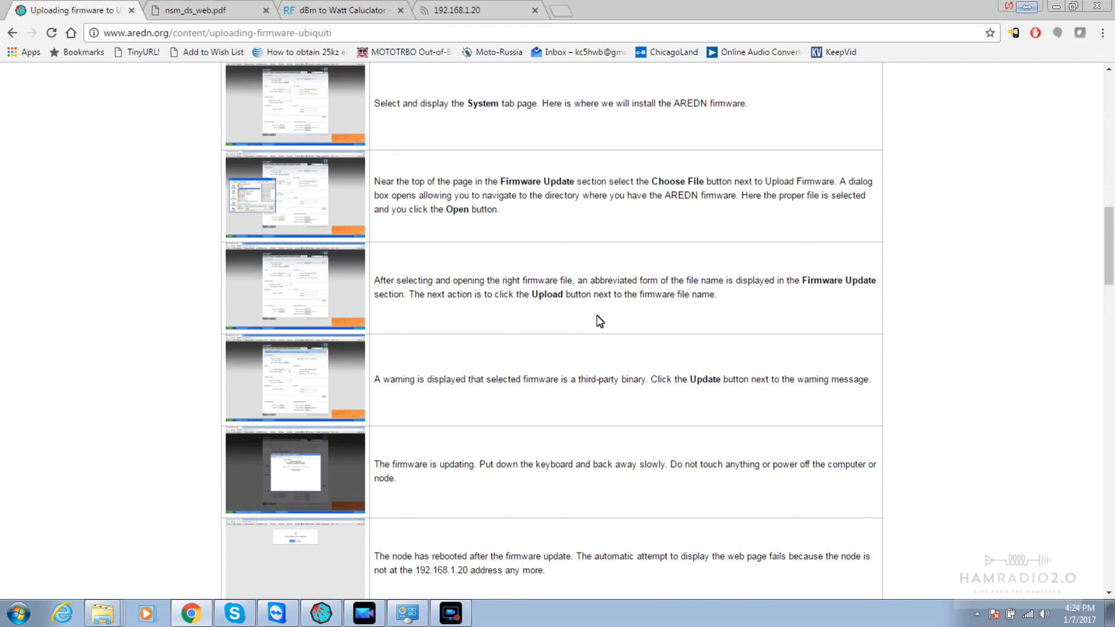
drag(410, 384, 773, 377)
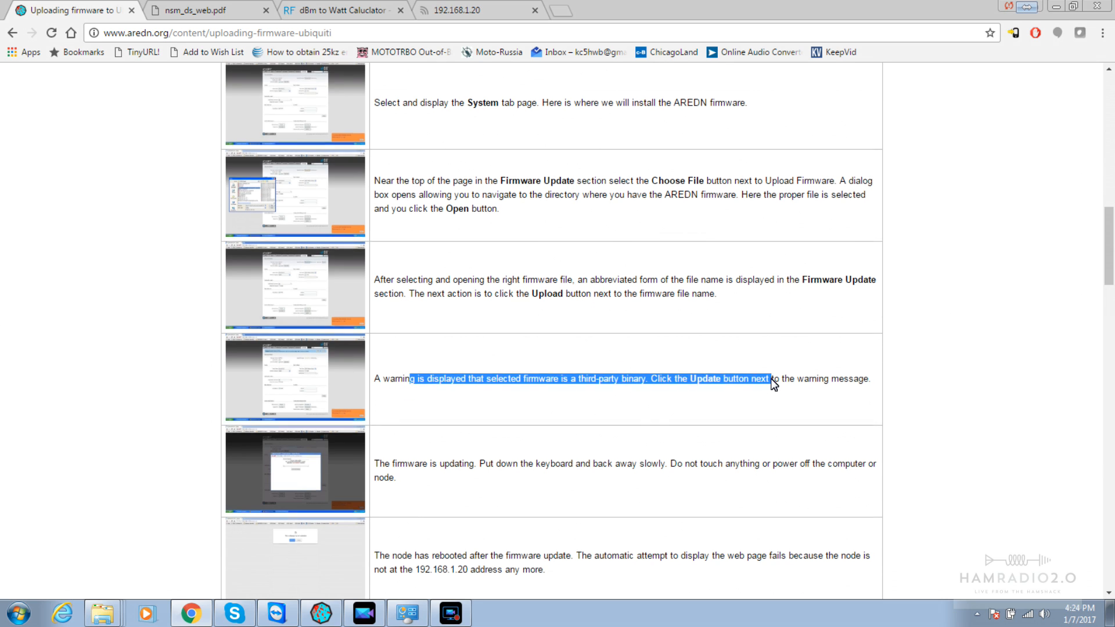
scroll(774, 384, down, 3)
click(390, 395)
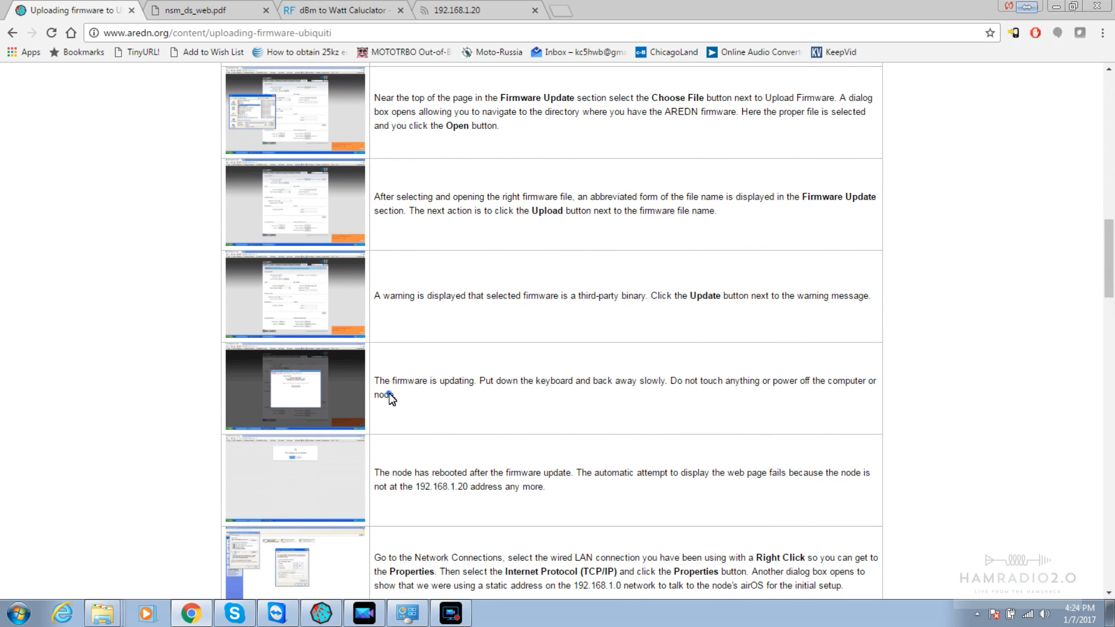
scroll(391, 398, down, 5)
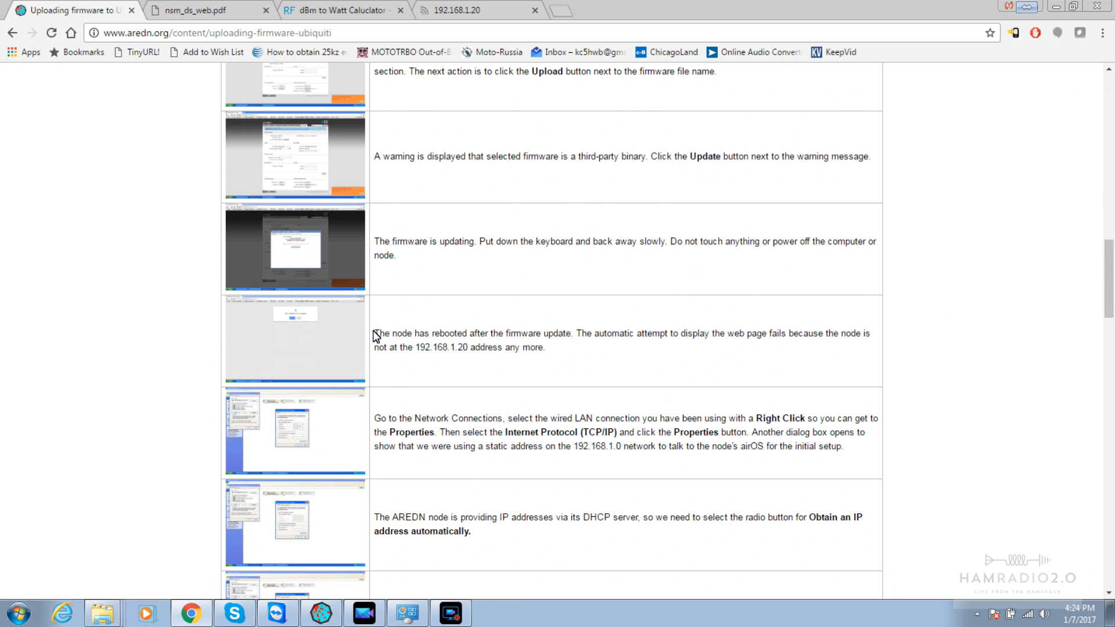
Highlight the guide's notes on node reboot, the static 192.168.1.0 address, and automatic addressing
drag(373, 331, 763, 330)
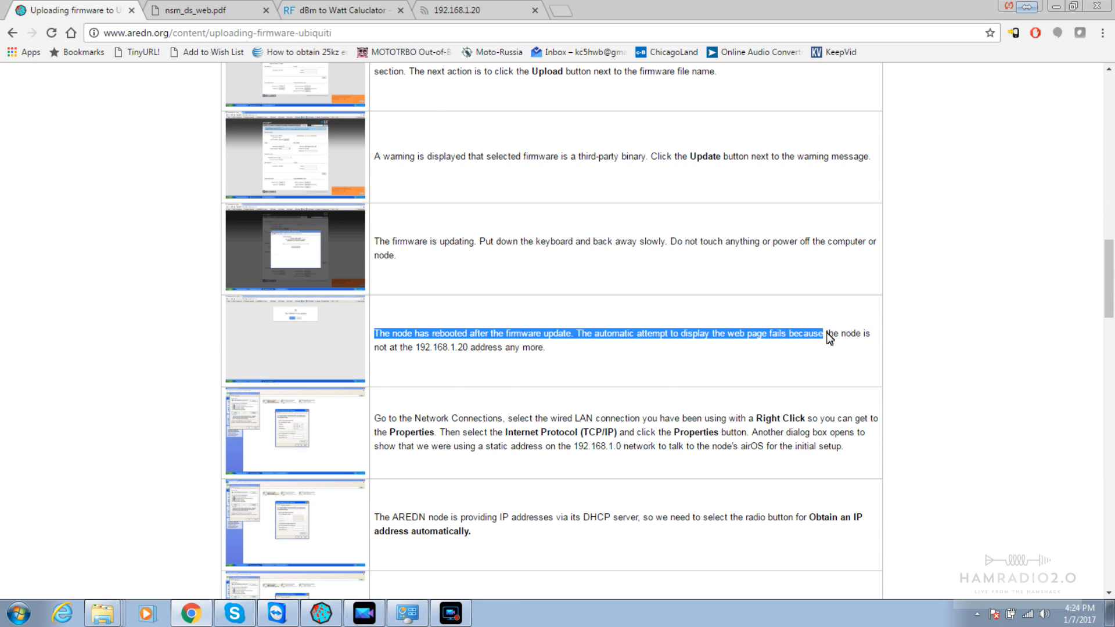
drag(838, 343, 841, 351)
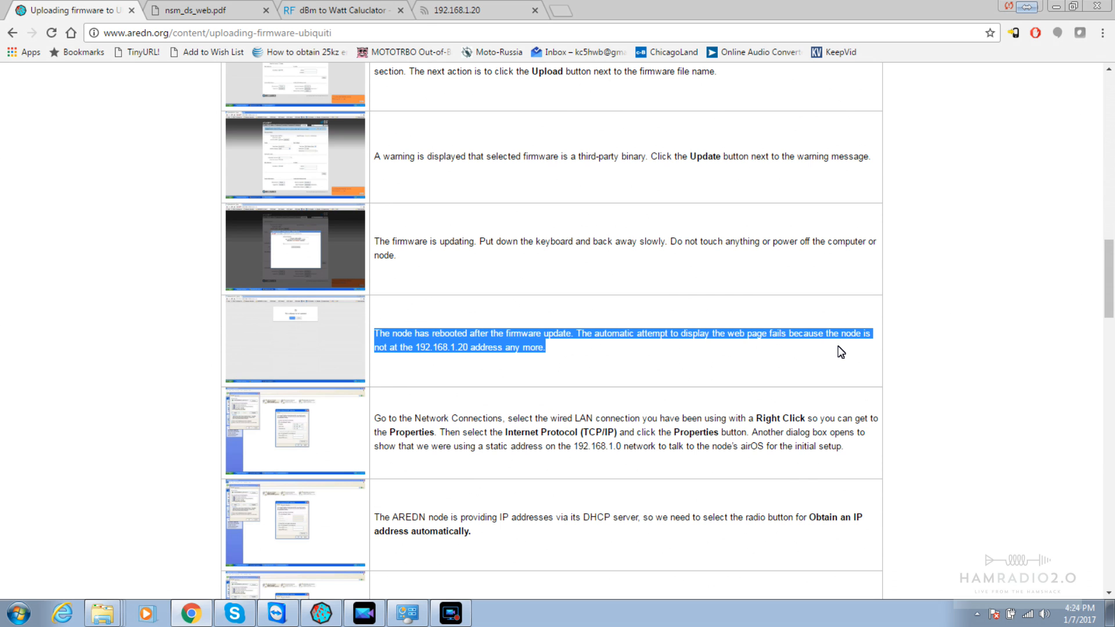
scroll(842, 351, down, 2)
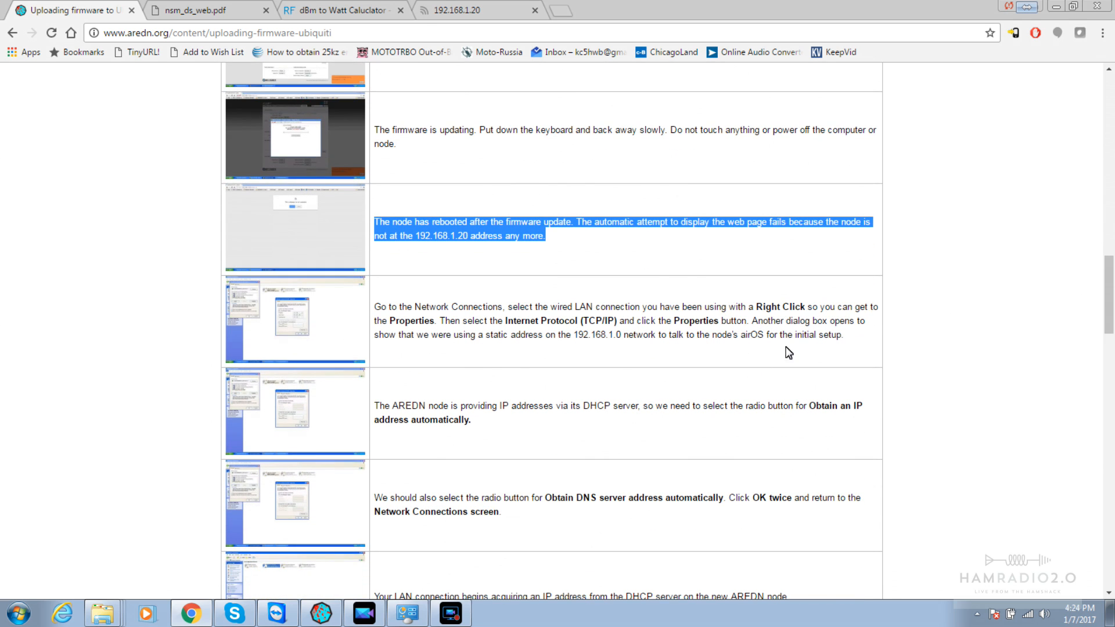
click(719, 354)
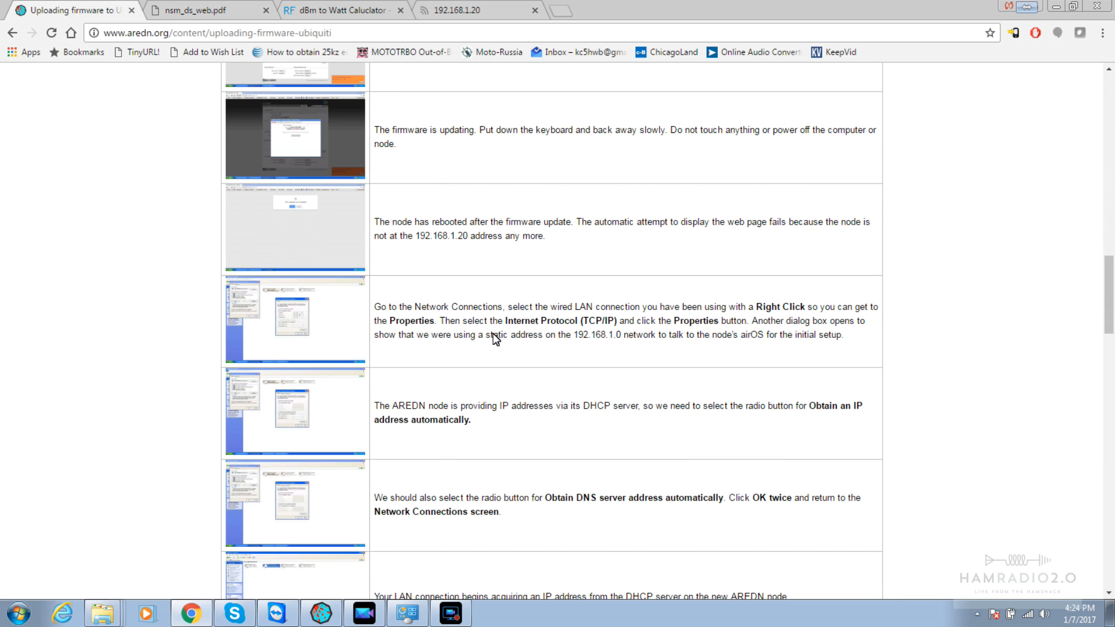
drag(486, 335, 848, 349)
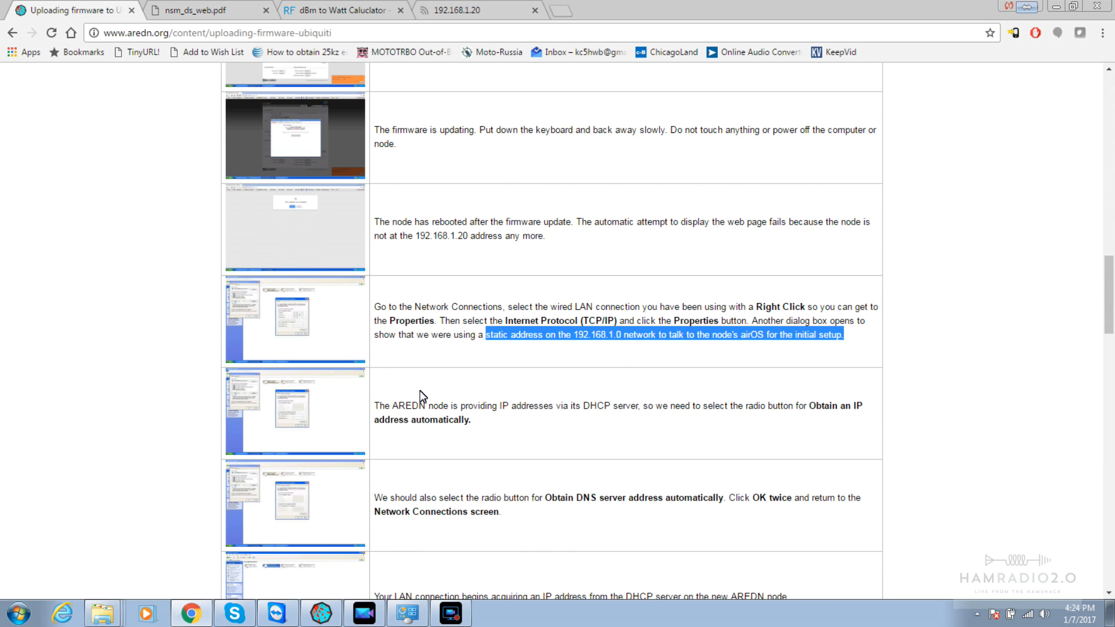
drag(385, 405, 784, 429)
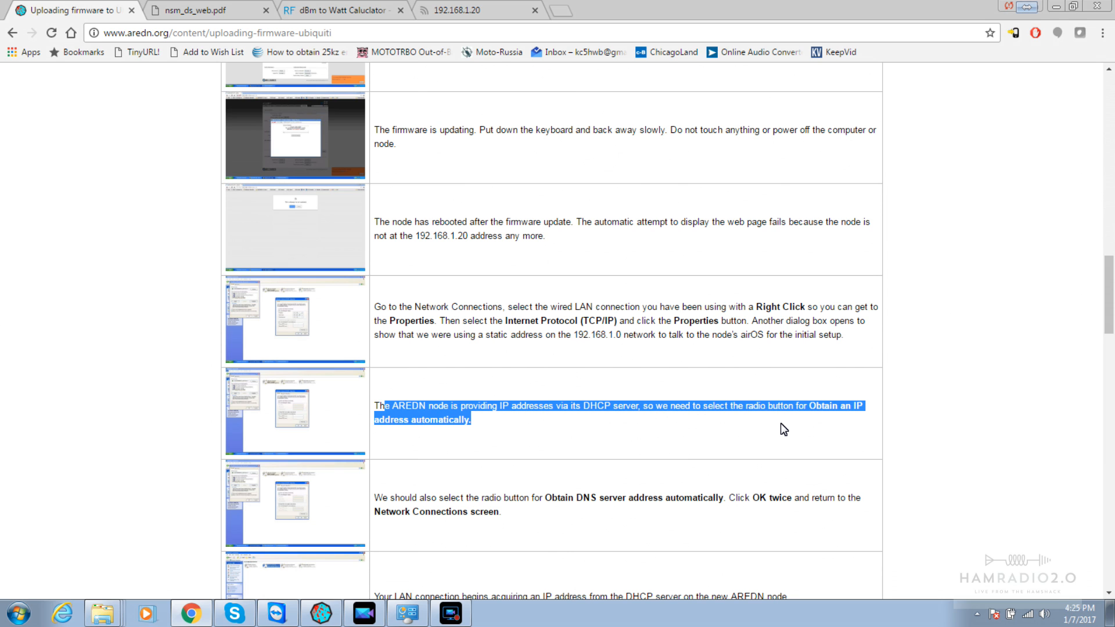
click(408, 613)
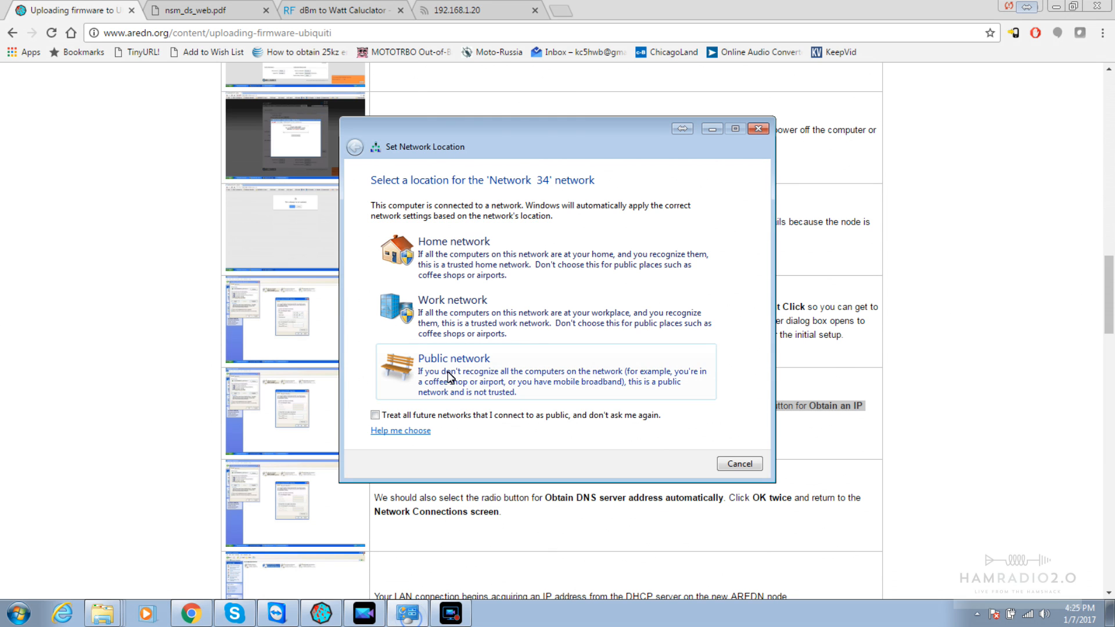
click(758, 128)
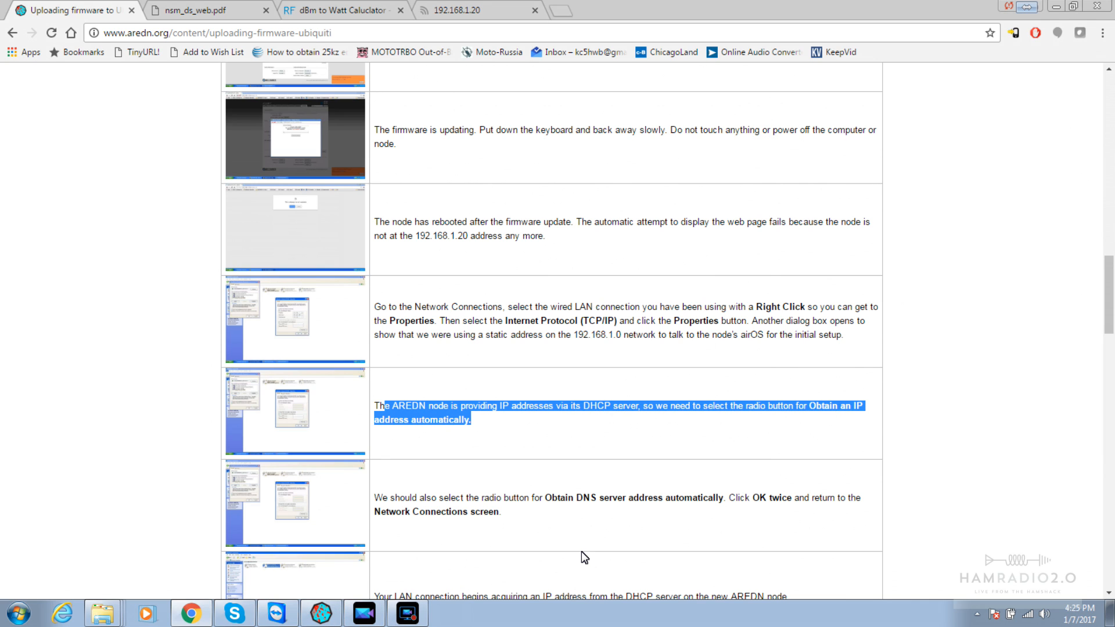
scroll(581, 552, down, 3)
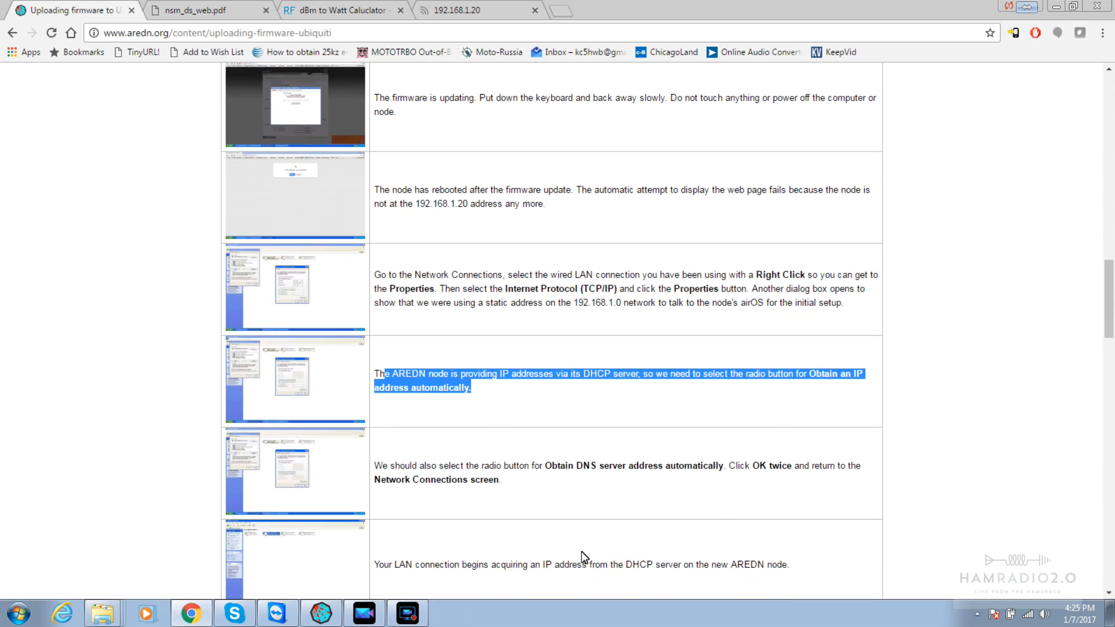
scroll(584, 557, down, 1)
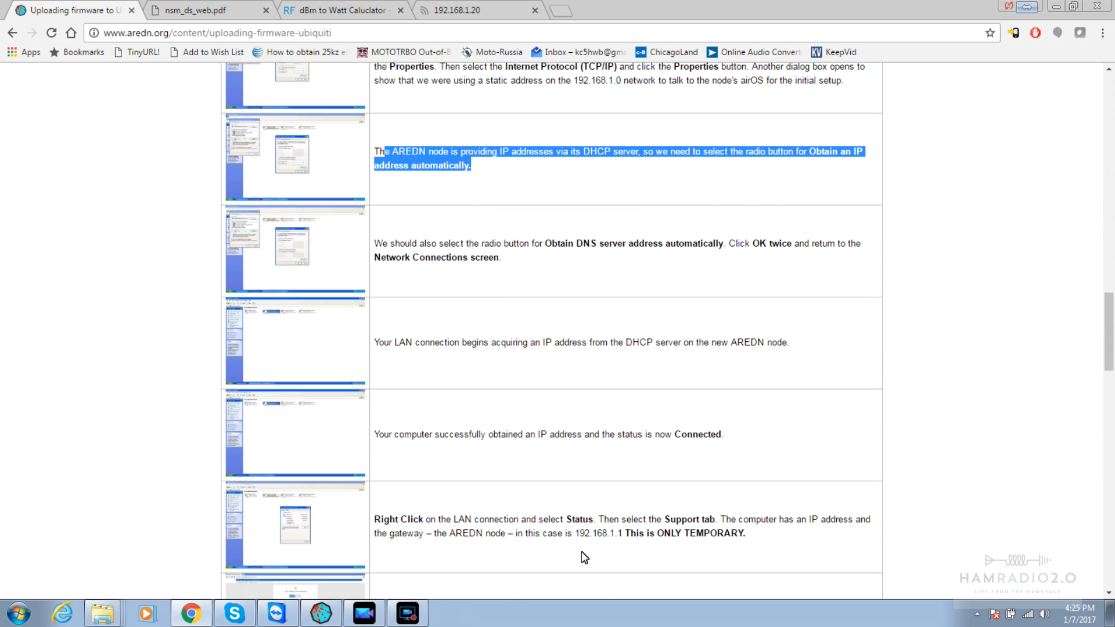
Open View network connections through a 'tcp' Start search while reading the guide's DHCP steps
scroll(581, 552, down, 1)
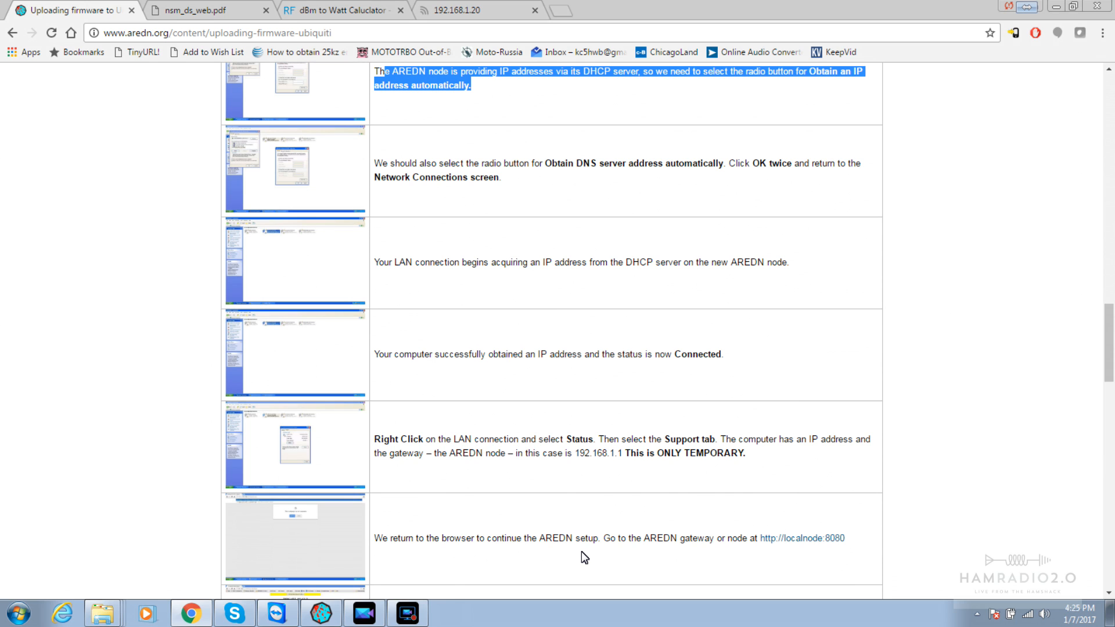
click(10, 613)
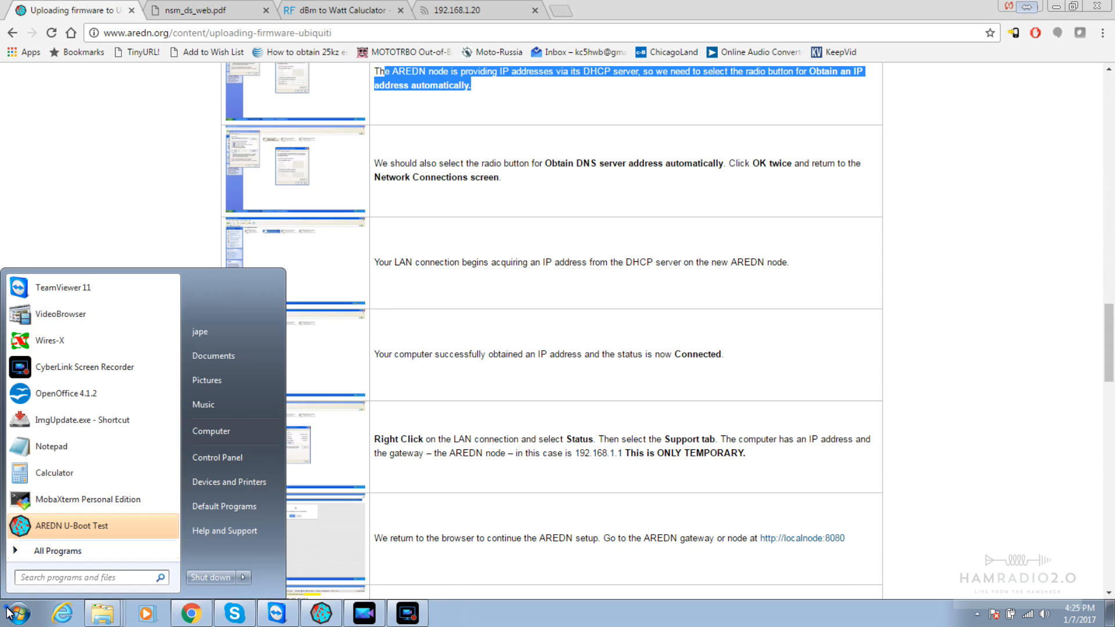
text(tcp)
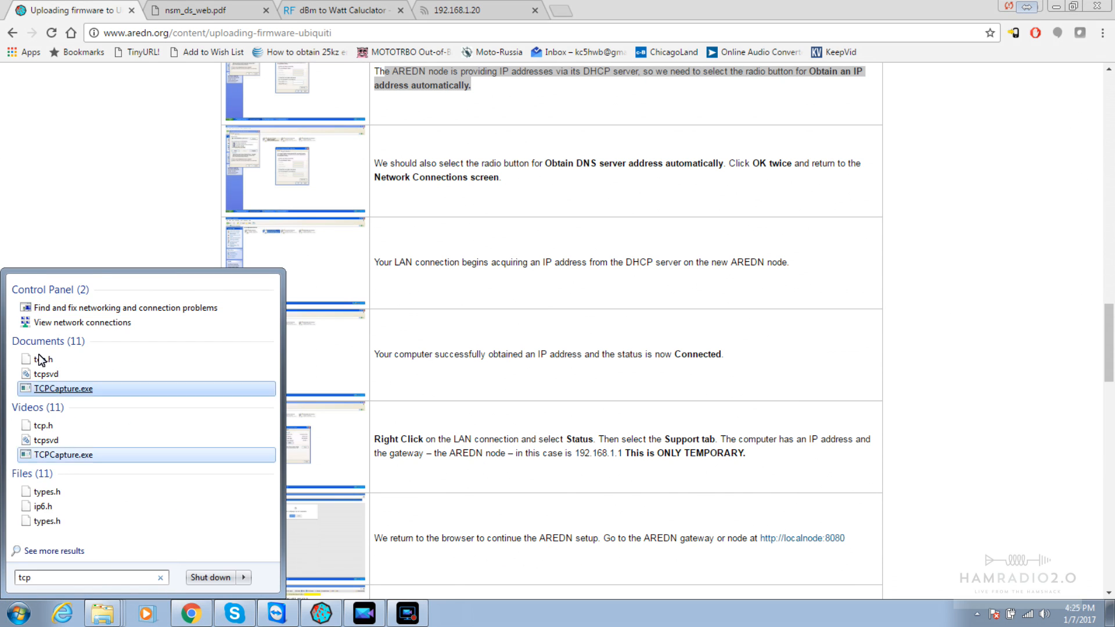
click(100, 320)
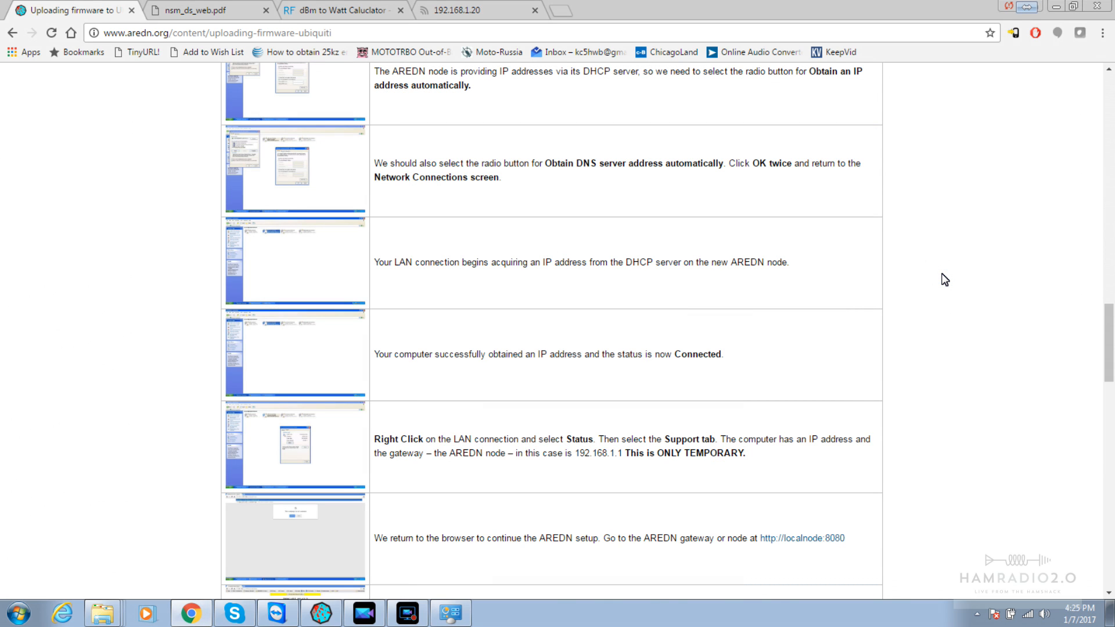
scroll(945, 280, down, 1)
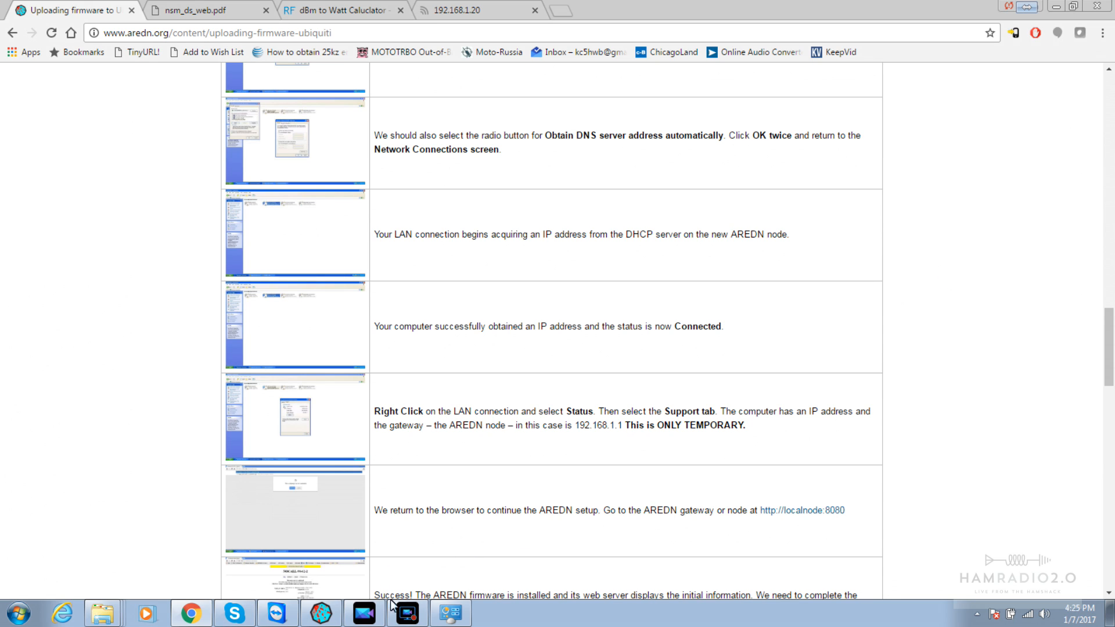
click(451, 611)
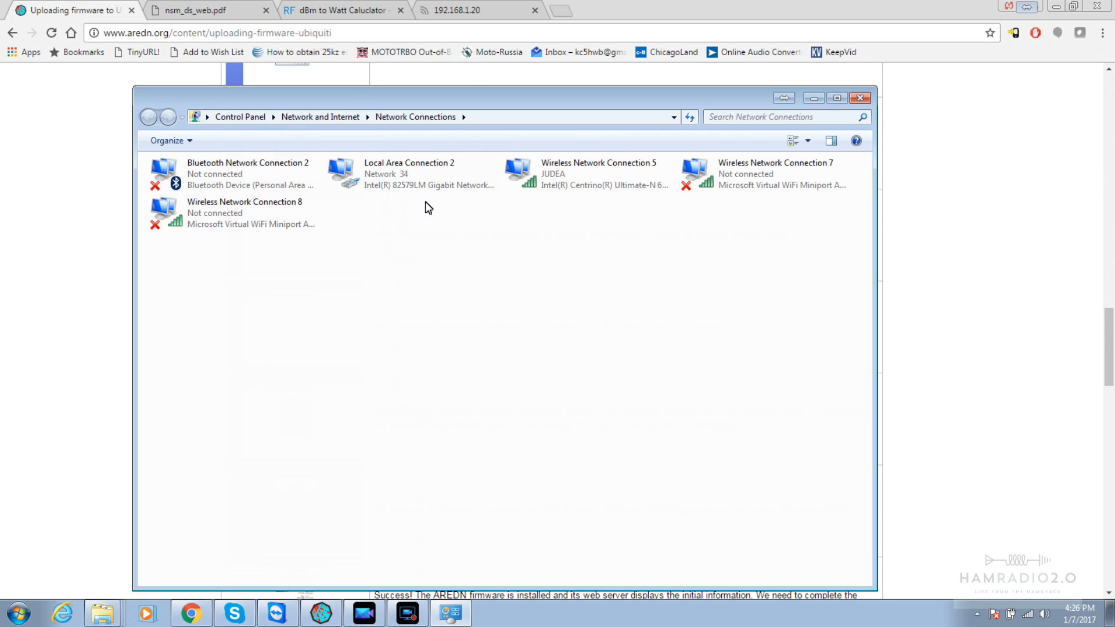
click(558, 178)
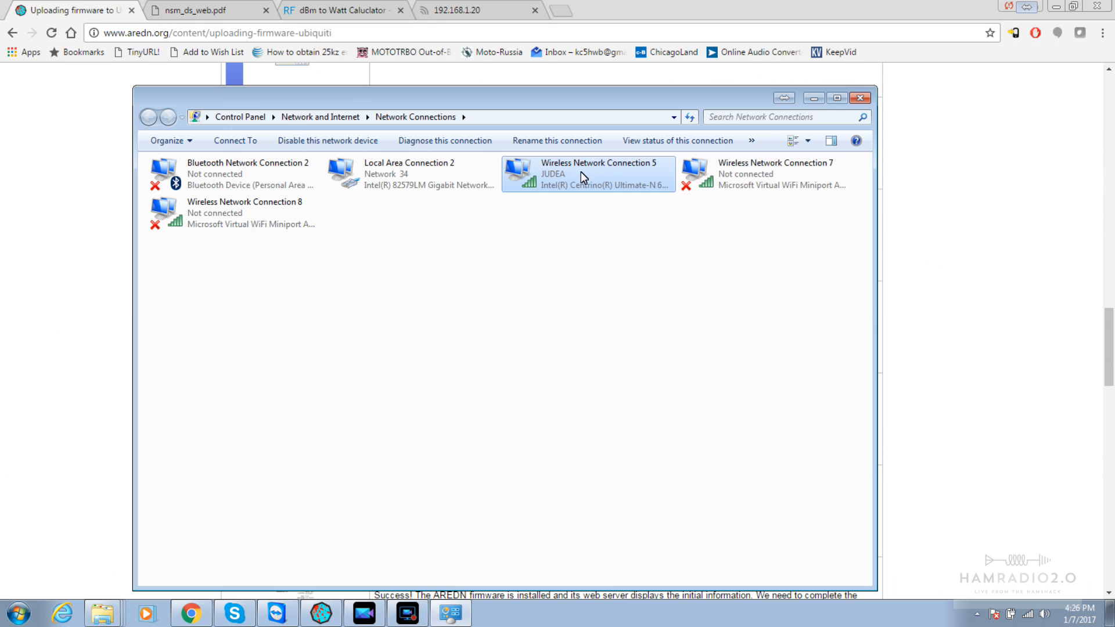
click(414, 169)
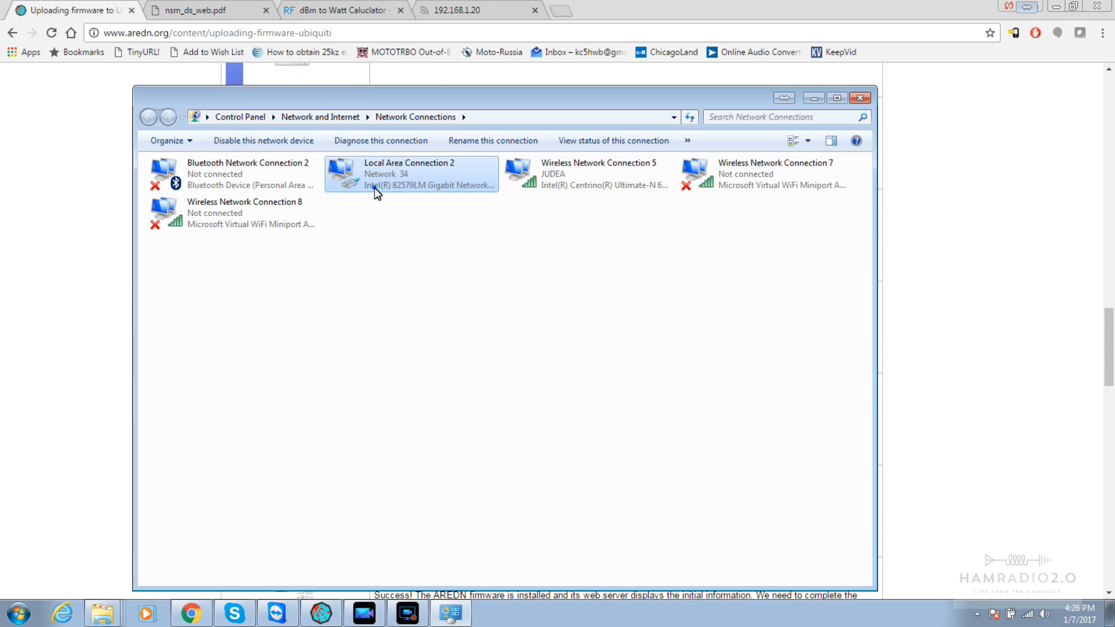
right_click(375, 187)
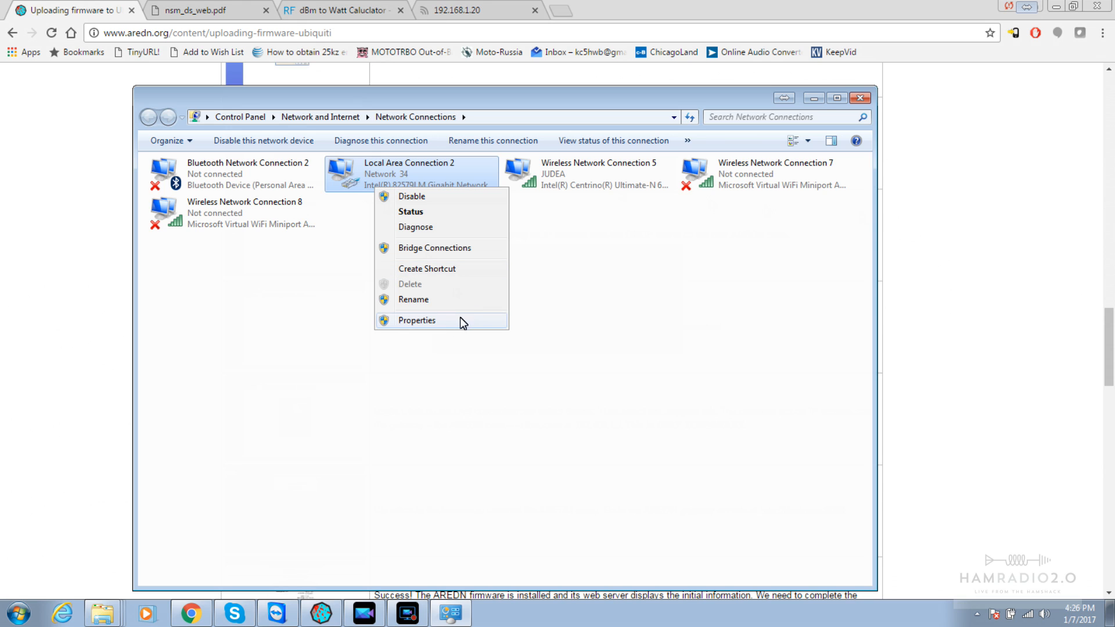
click(998, 340)
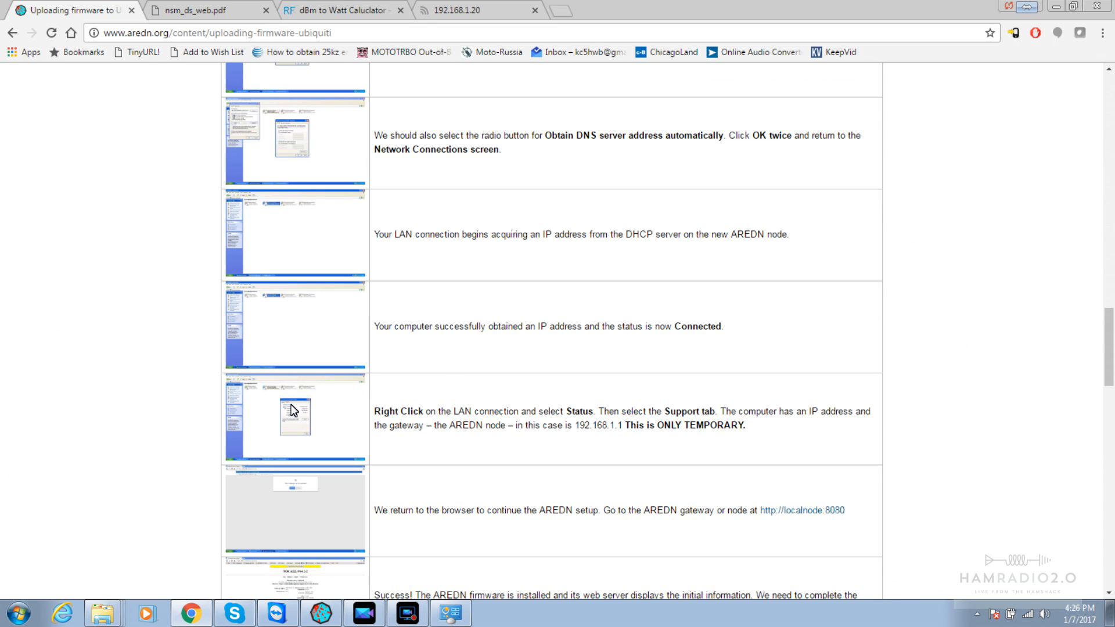
View the guide's Status screenshot full size, go back, and return to Network Connections
click(292, 411)
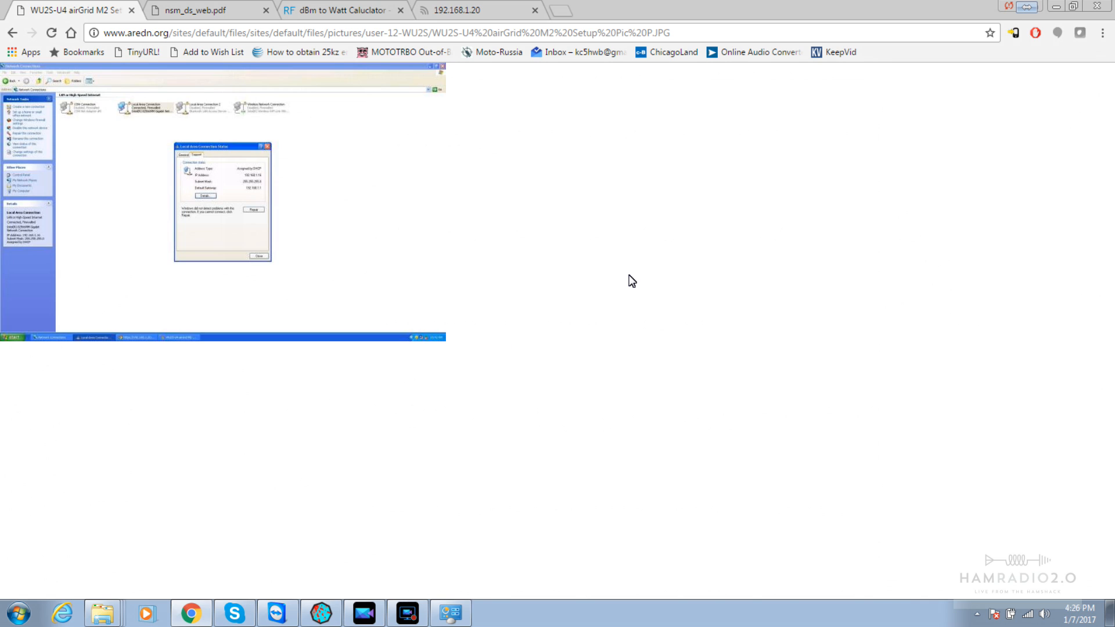
click(16, 33)
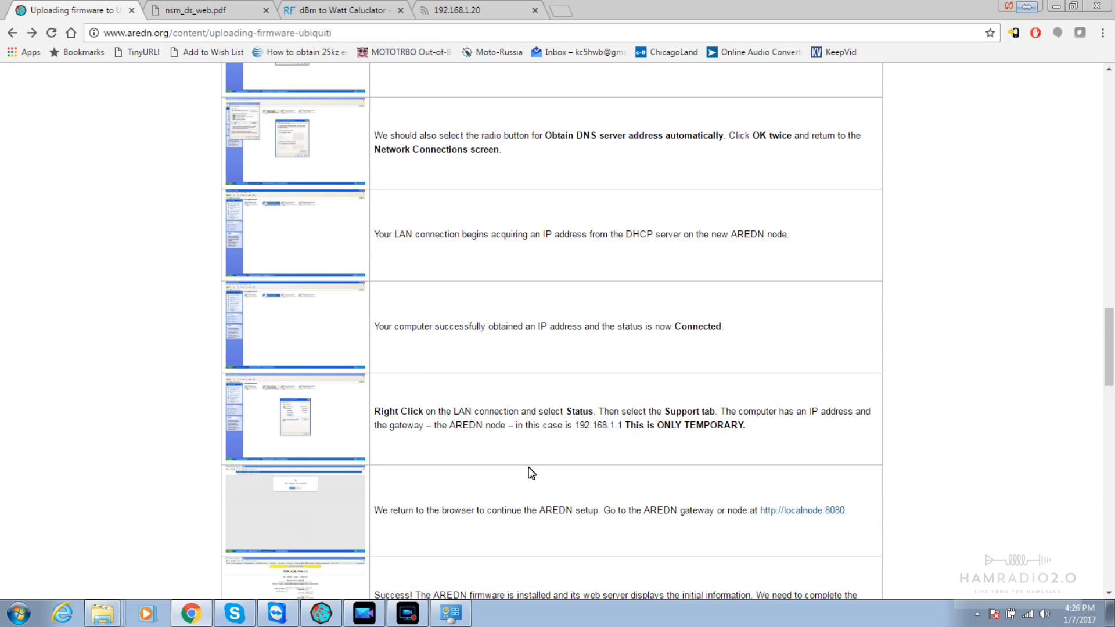
key(alt+Tab)
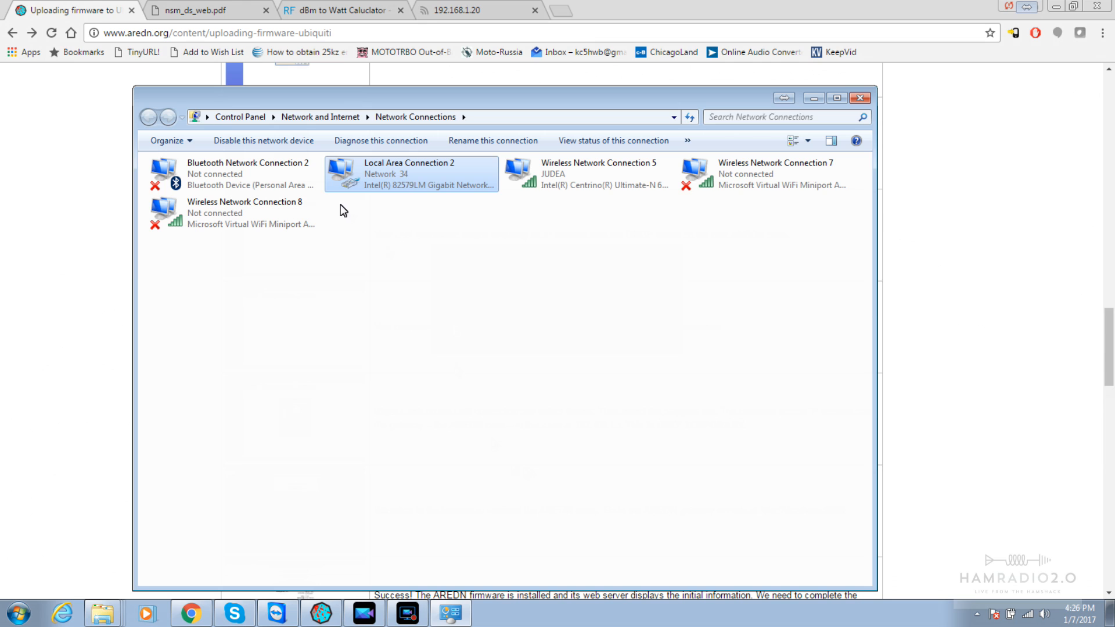
Show the Status of Local Area Connection 2 and compare it against the guide
right_click(368, 179)
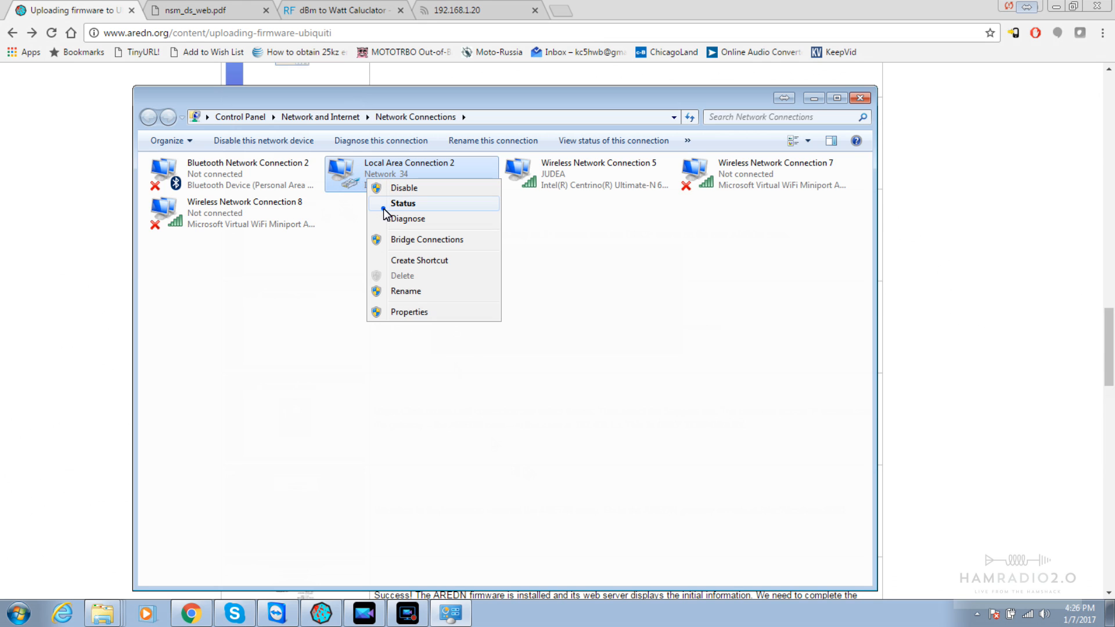
click(384, 204)
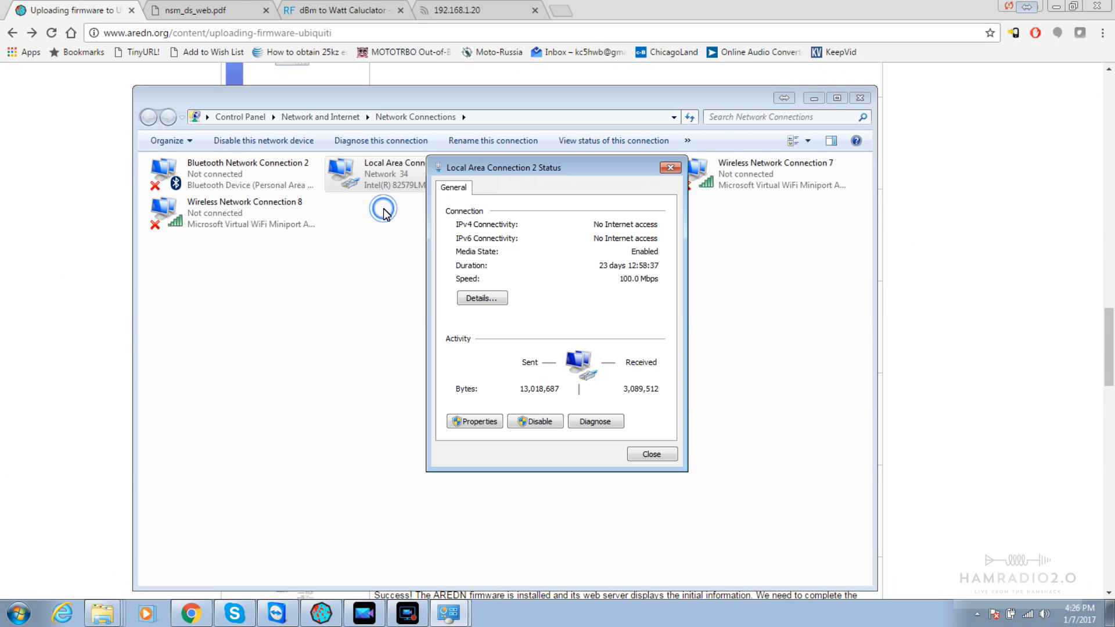
click(998, 323)
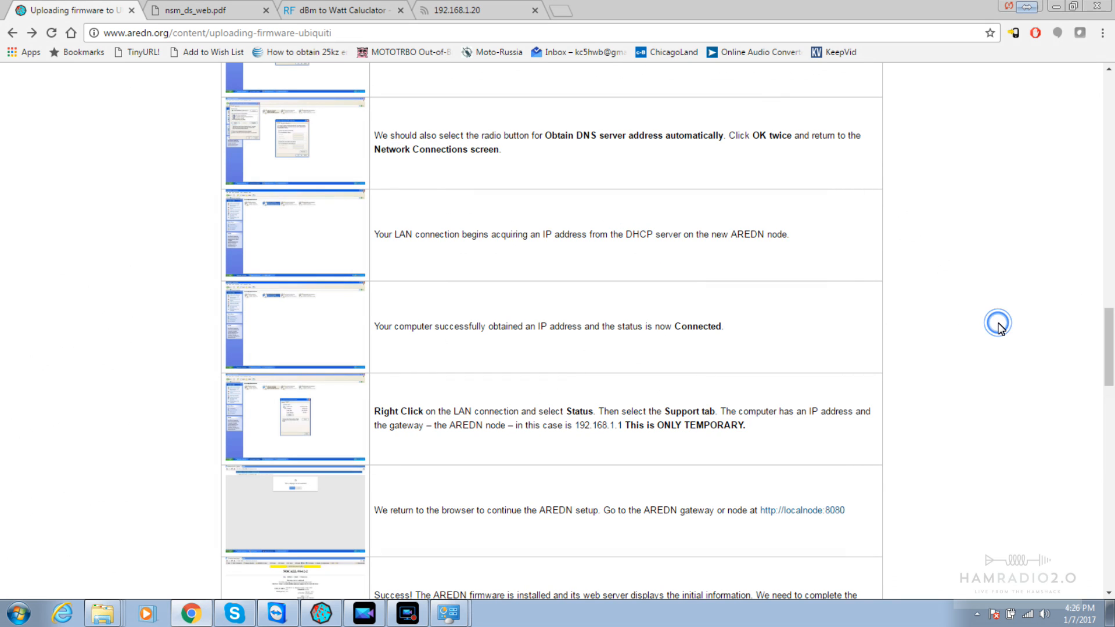
key(alt+Tab)
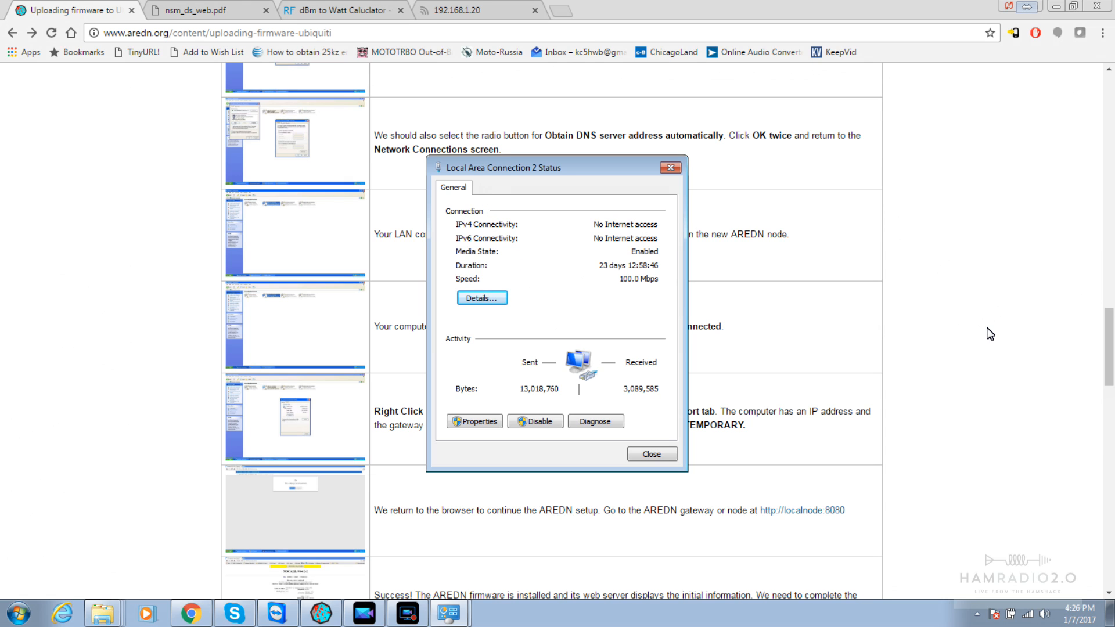
key(alt+Tab)
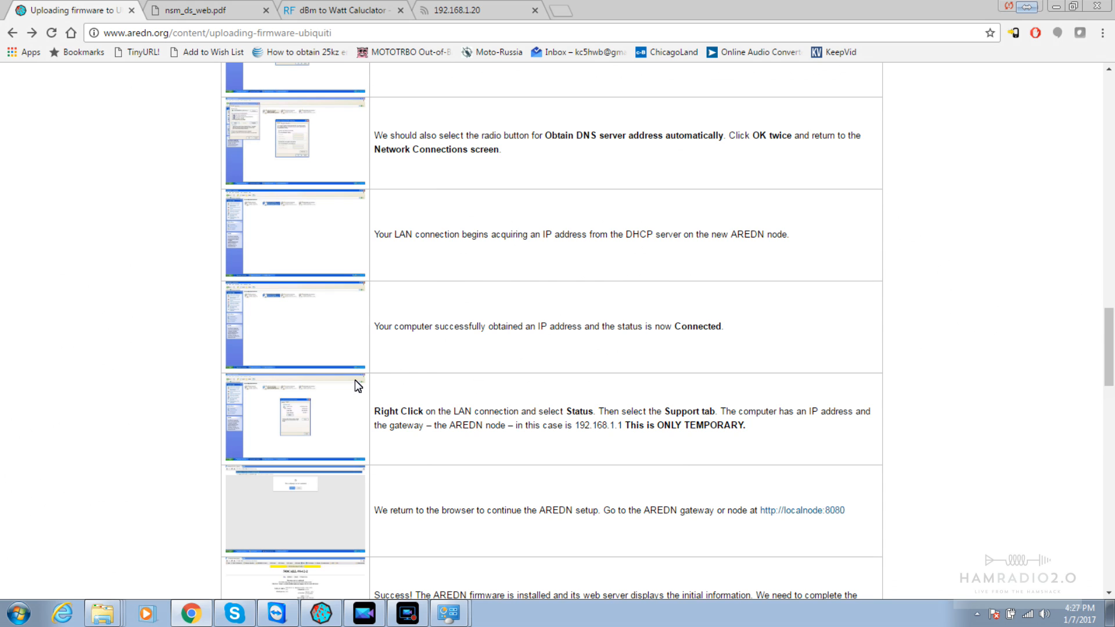
View the guide's example Status screenshot full size, then return and scroll further
click(290, 402)
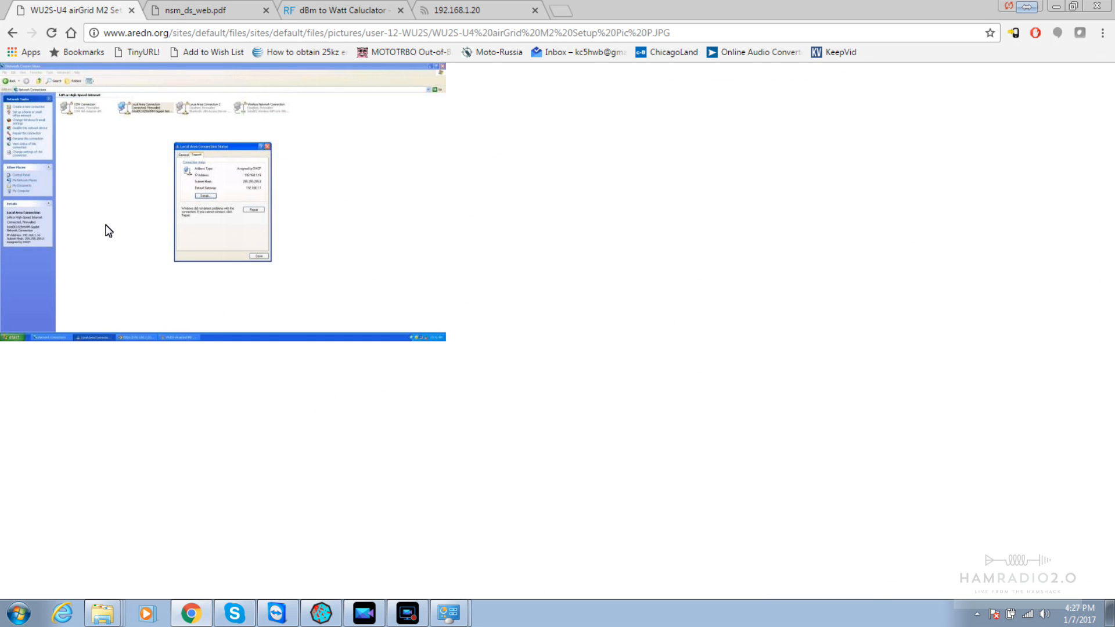
click(12, 32)
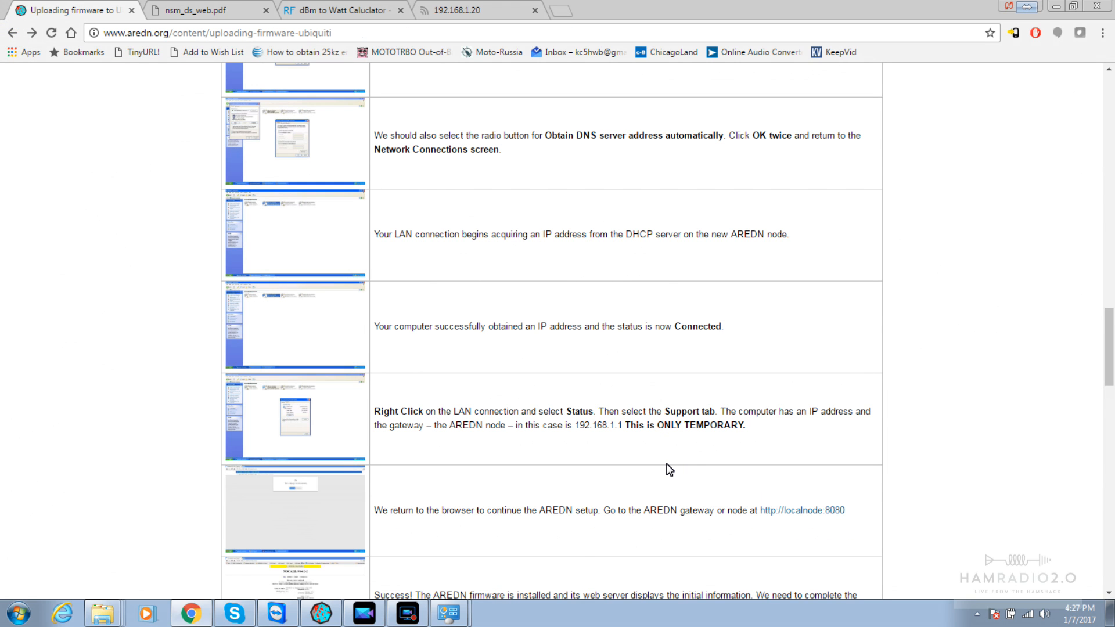
scroll(683, 472, down, 1)
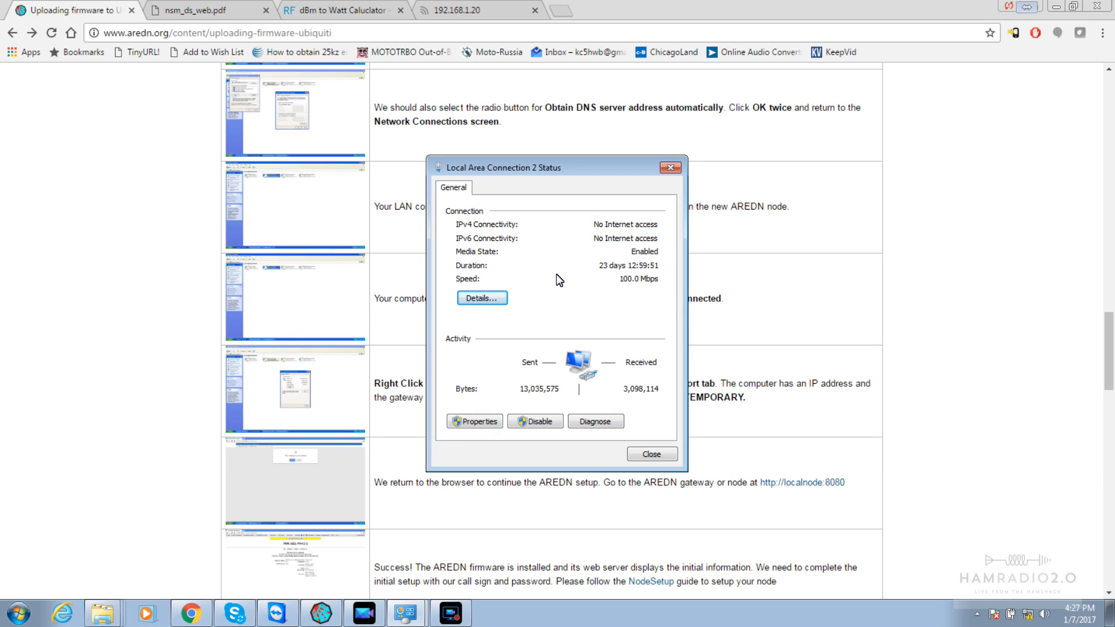
Inspect Local Area Connection 2's TCP/IPv4 settings, then cancel and close every dialog unchanged
click(473, 422)
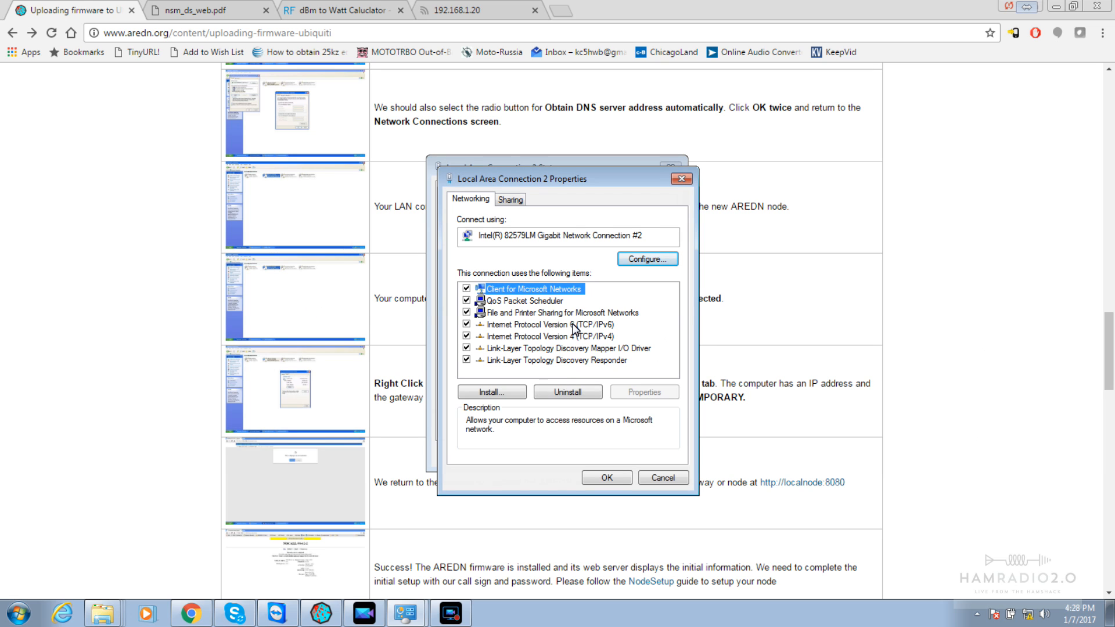
click(562, 340)
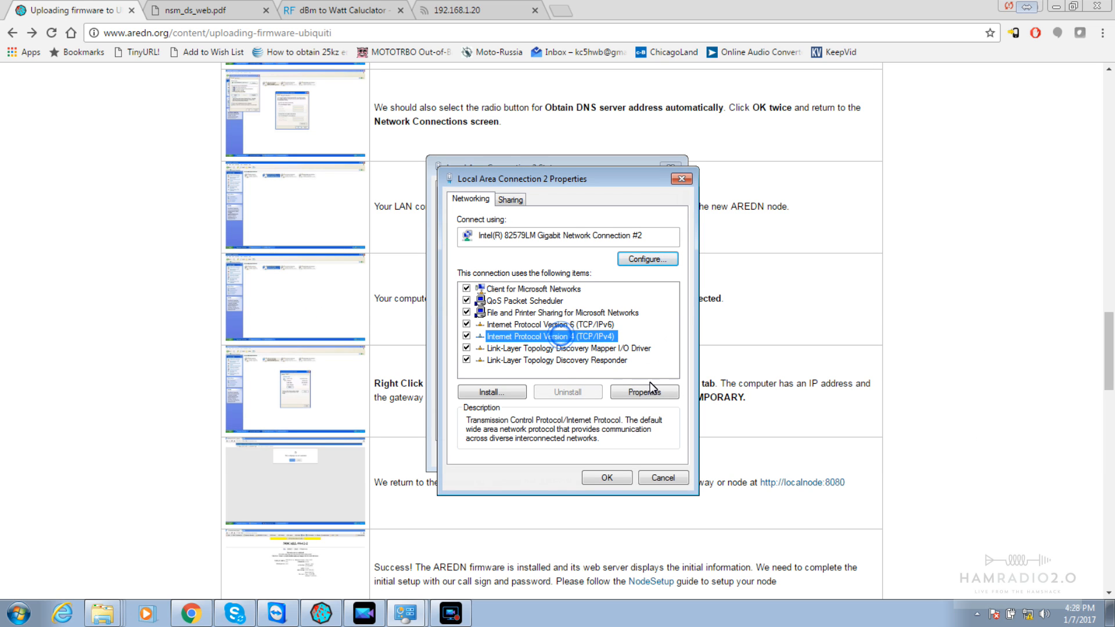
click(646, 393)
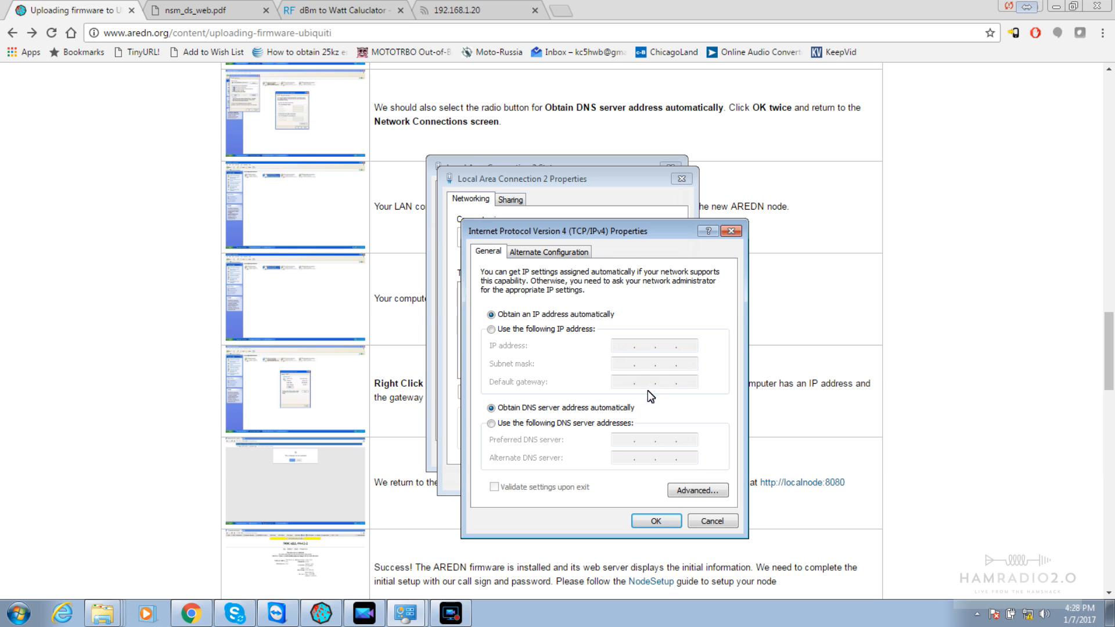
click(713, 517)
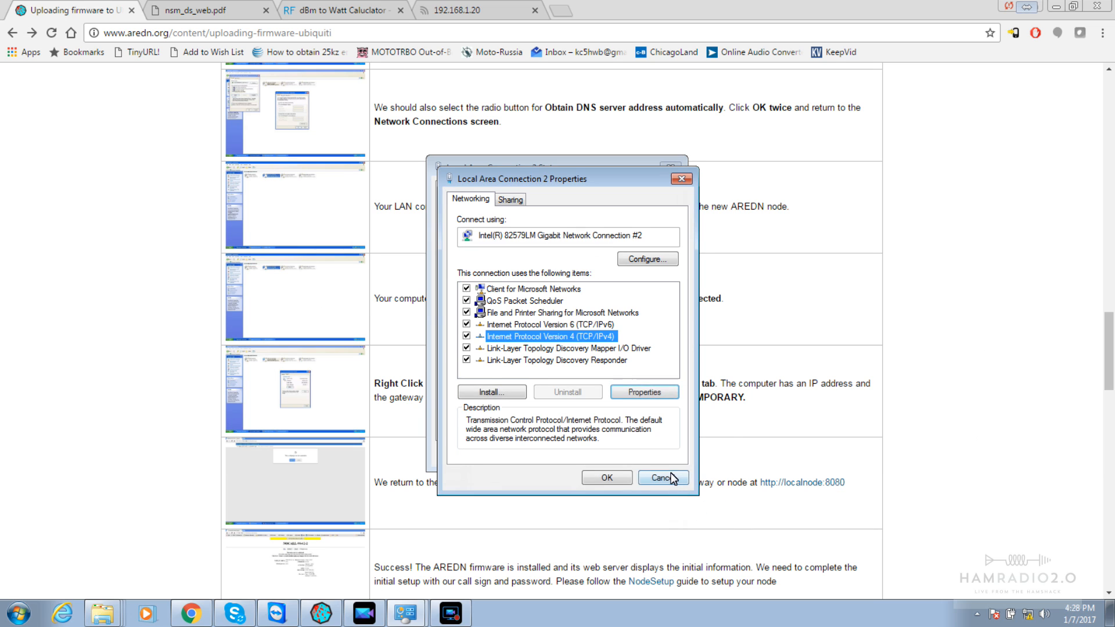
click(663, 478)
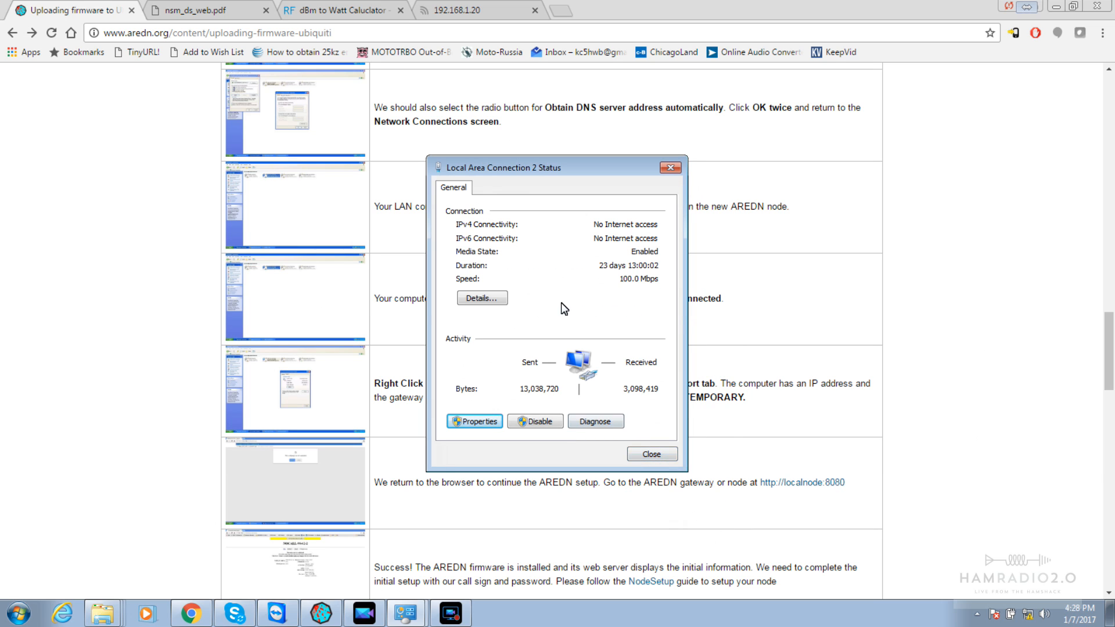
click(651, 455)
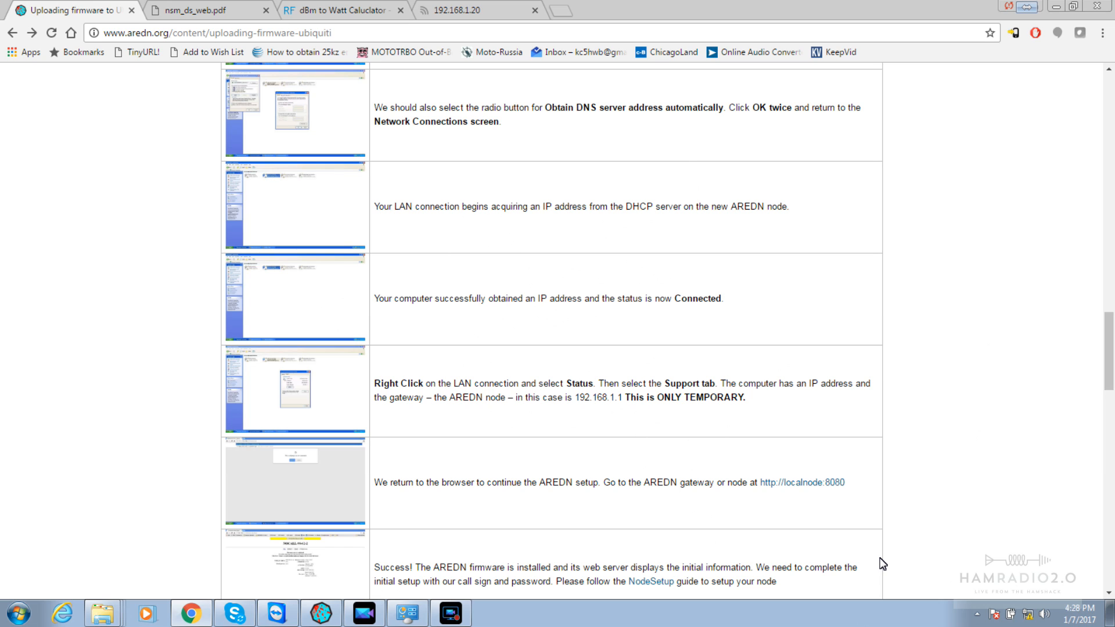
Bring the Windows Network Connections window to the front
click(450, 614)
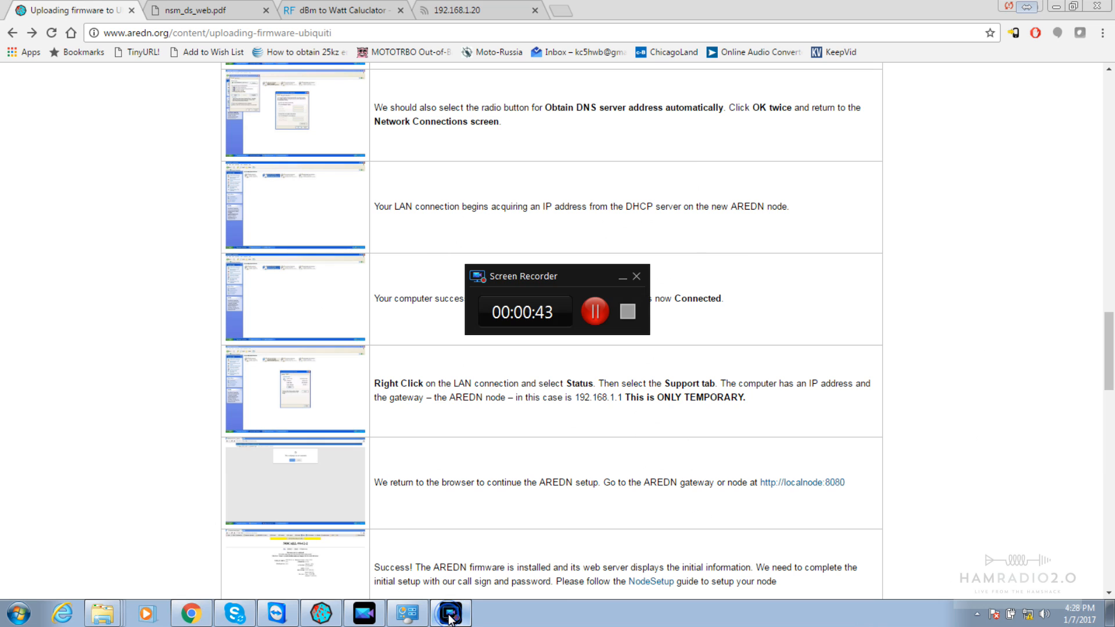
click(450, 615)
click(401, 620)
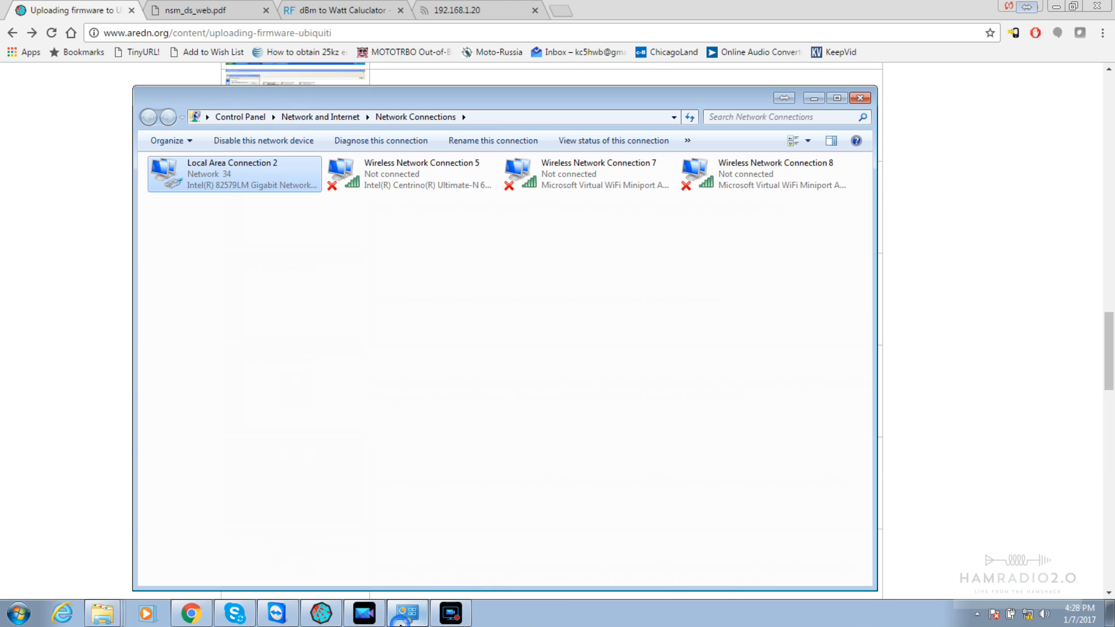
Confirm Local Area Connection 2's IPv4 settings obtain IP and DNS automatically, cancelling both dialogs
right_click(246, 164)
click(305, 300)
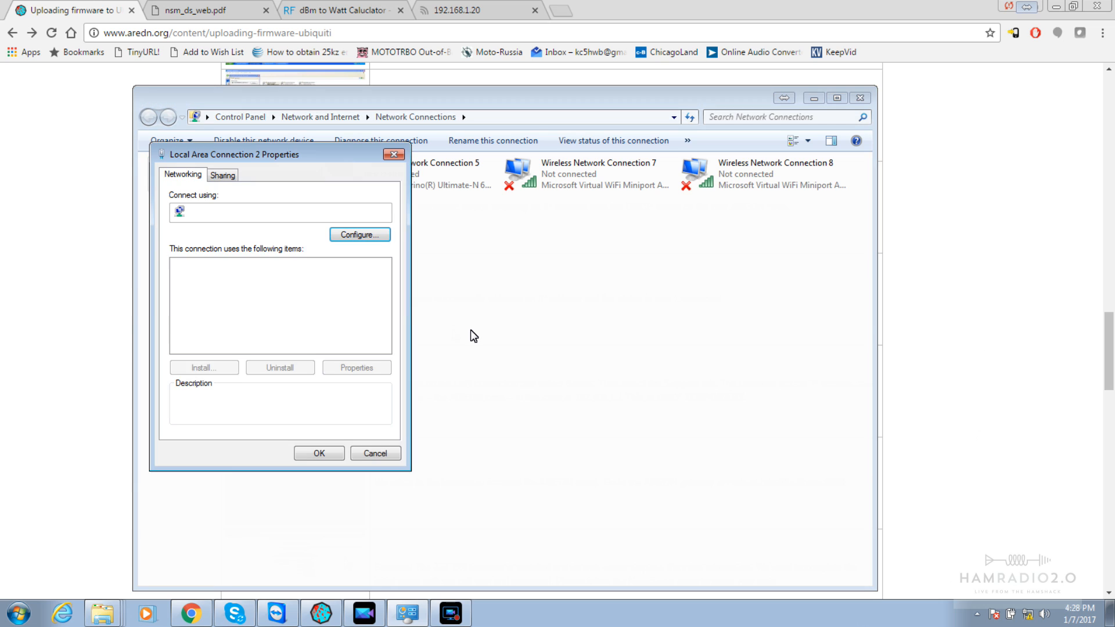
click(310, 313)
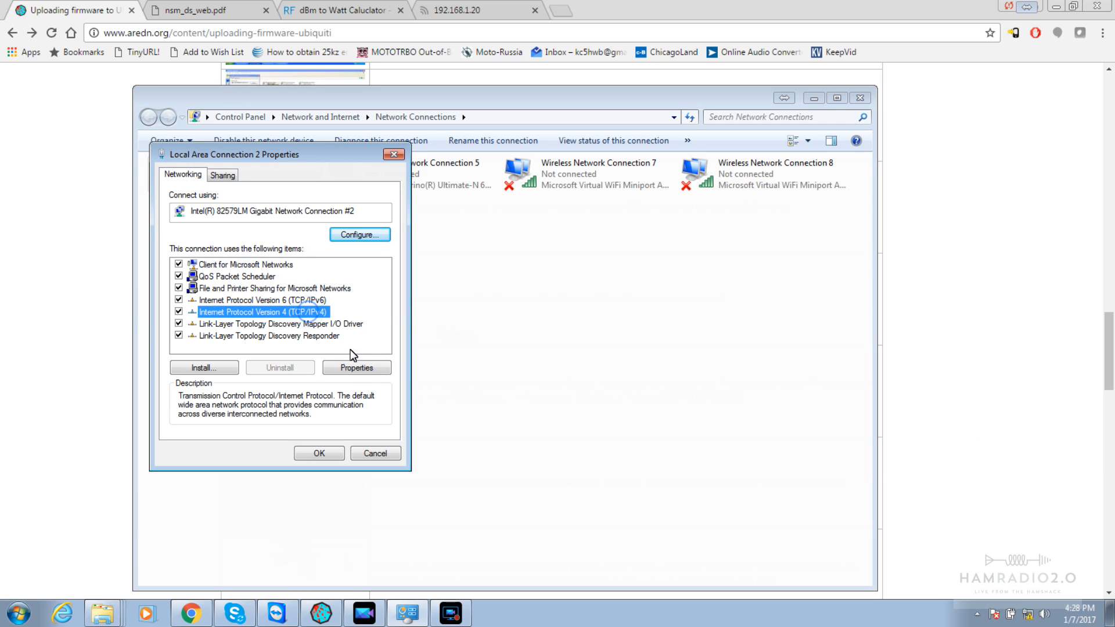
click(356, 367)
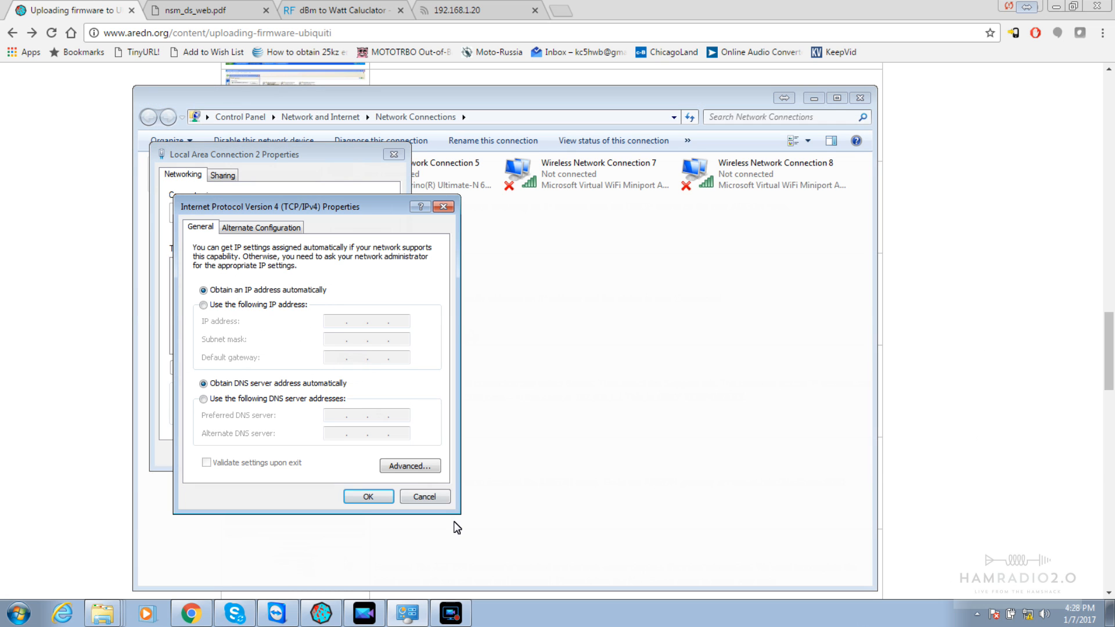
click(427, 497)
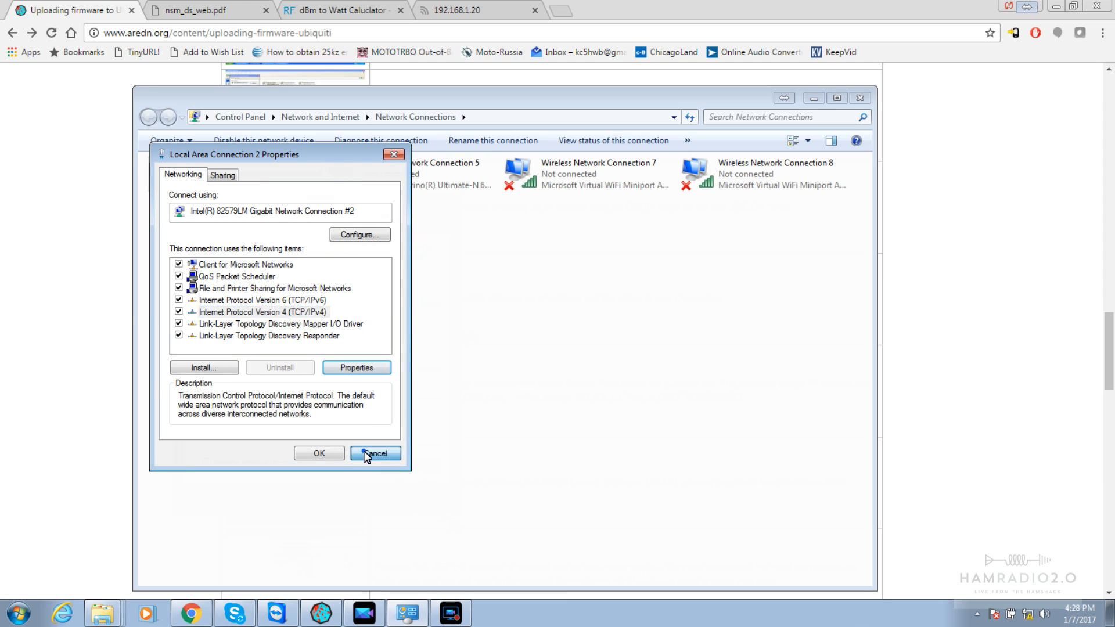
click(375, 454)
click(17, 616)
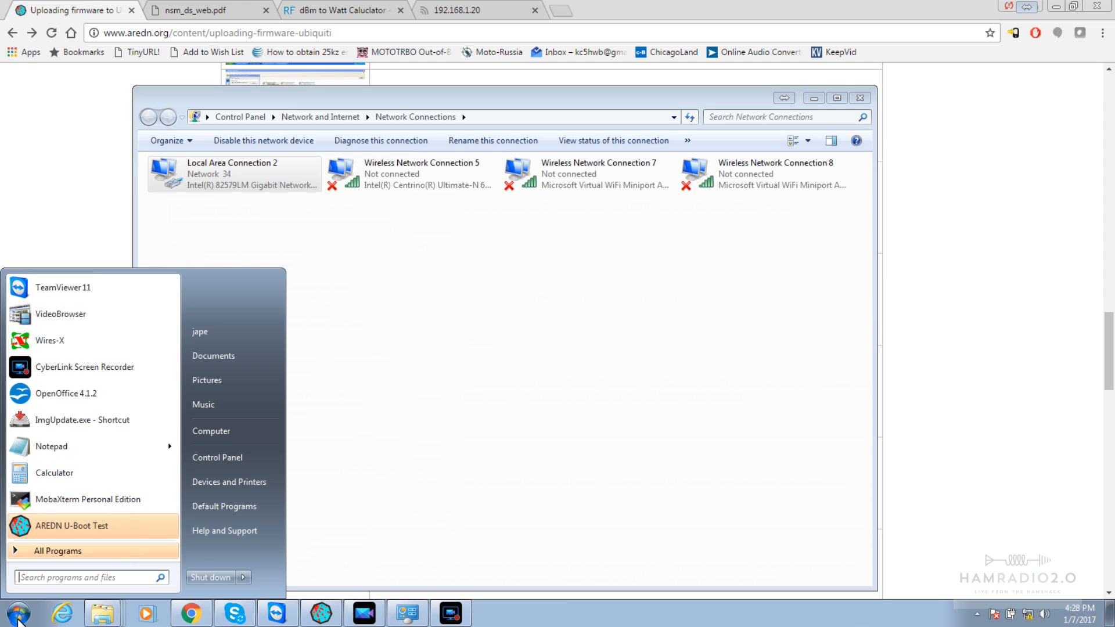
Launch Command Prompt with cmd and run ipconfig
text(cmd)
key(Return)
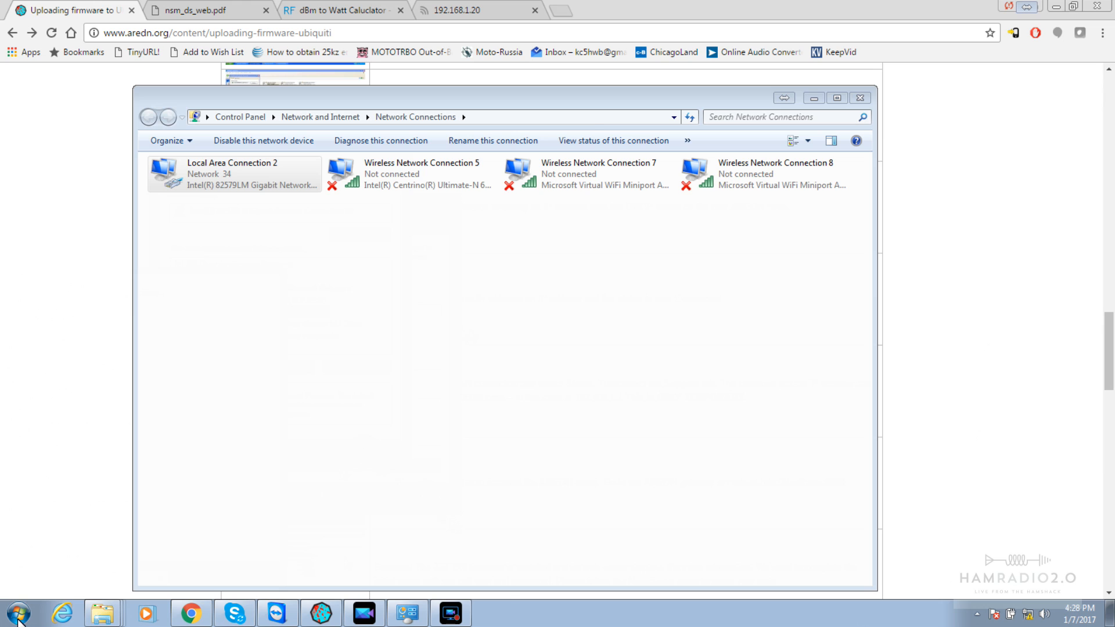
text(ipconfig)
key(Return)
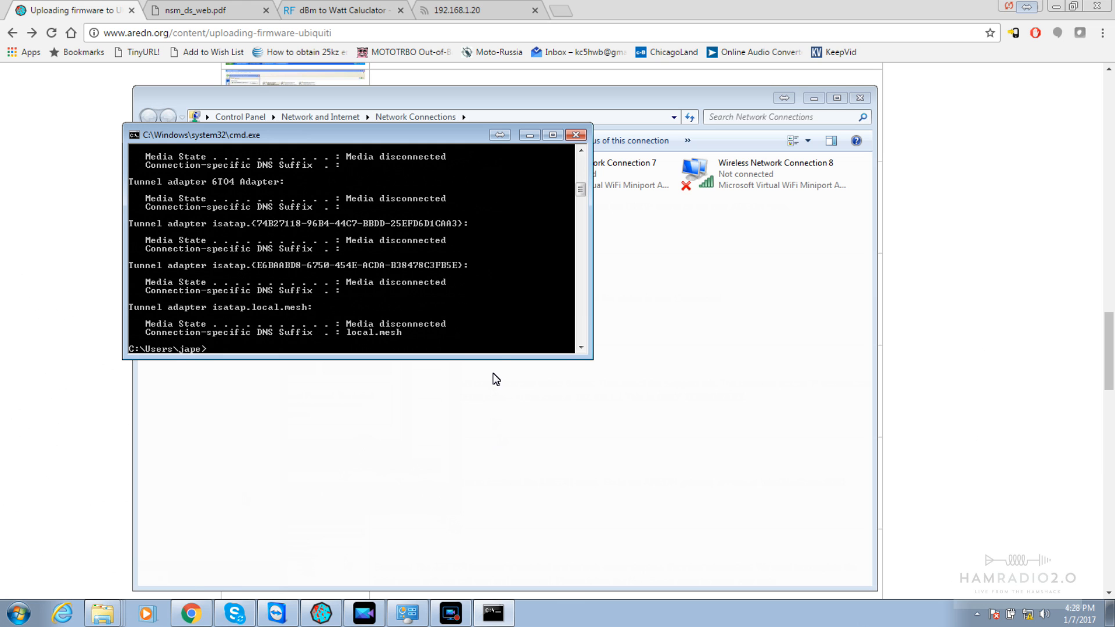
Enlarge the console to show Local Area Connection 2 at 192.168.1.24, gateway 192.168.1.1
drag(491, 361, 496, 605)
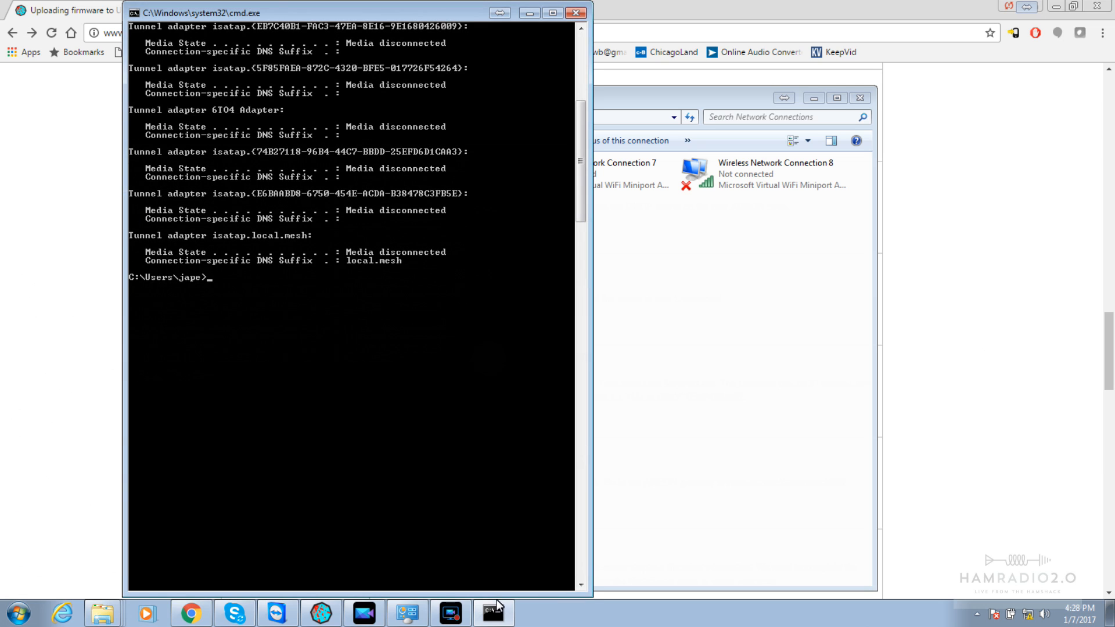
drag(582, 140, 580, 106)
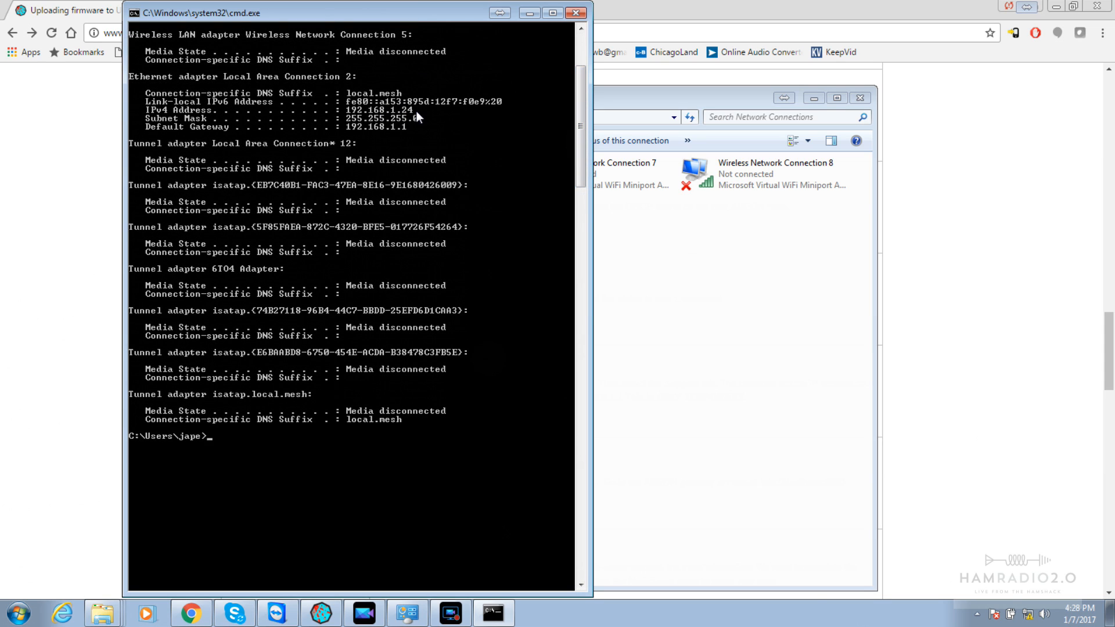
click(680, 244)
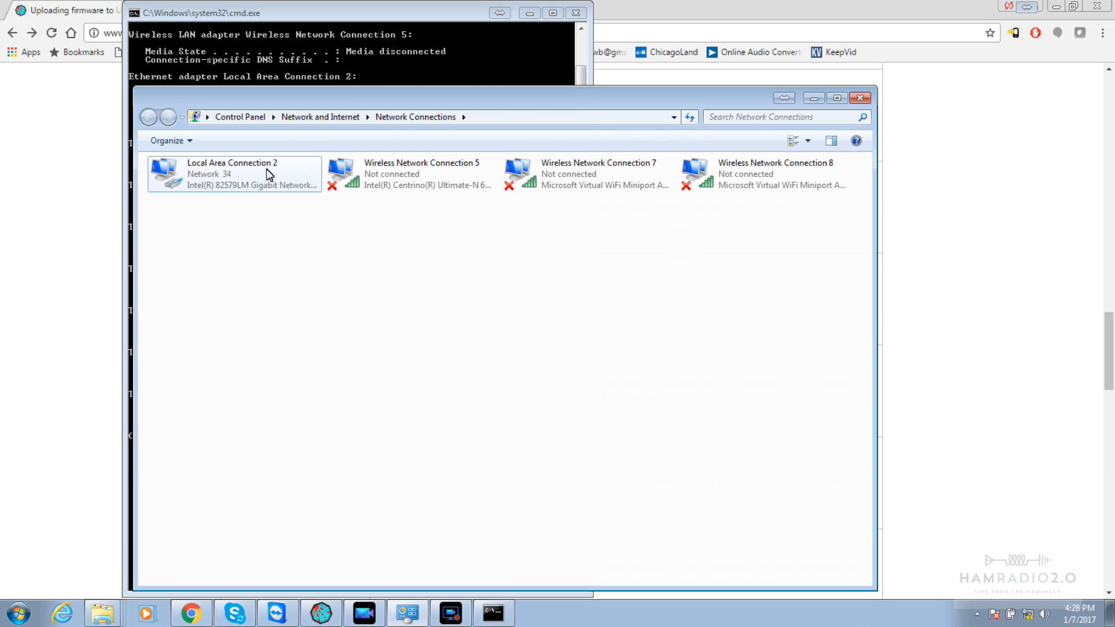
click(287, 13)
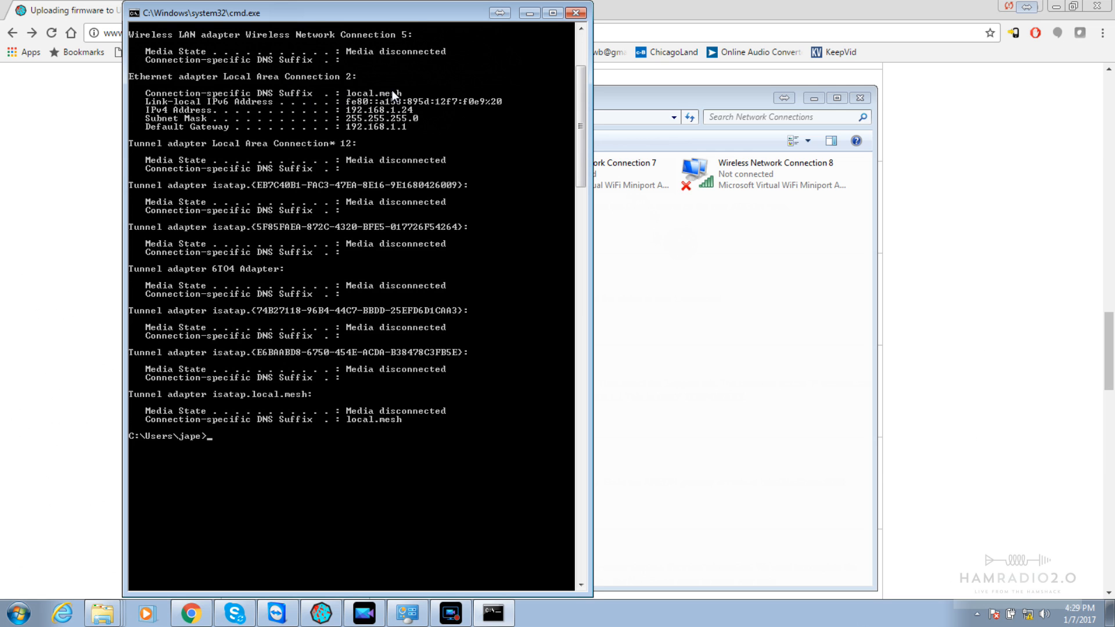
click(689, 9)
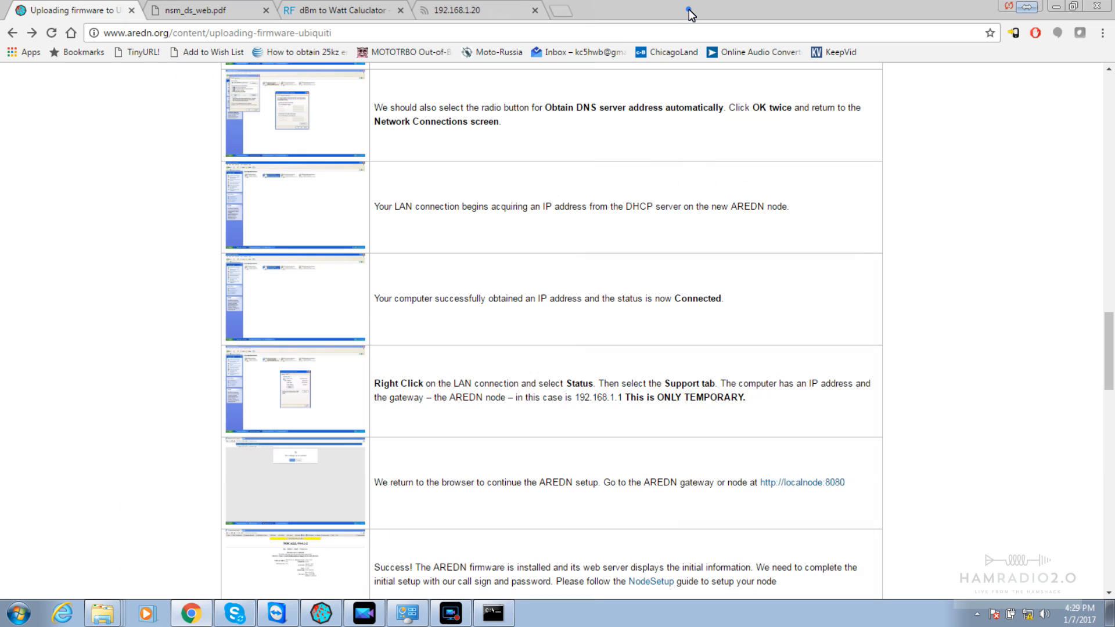
key(Down)
key(Down)
key(Down)
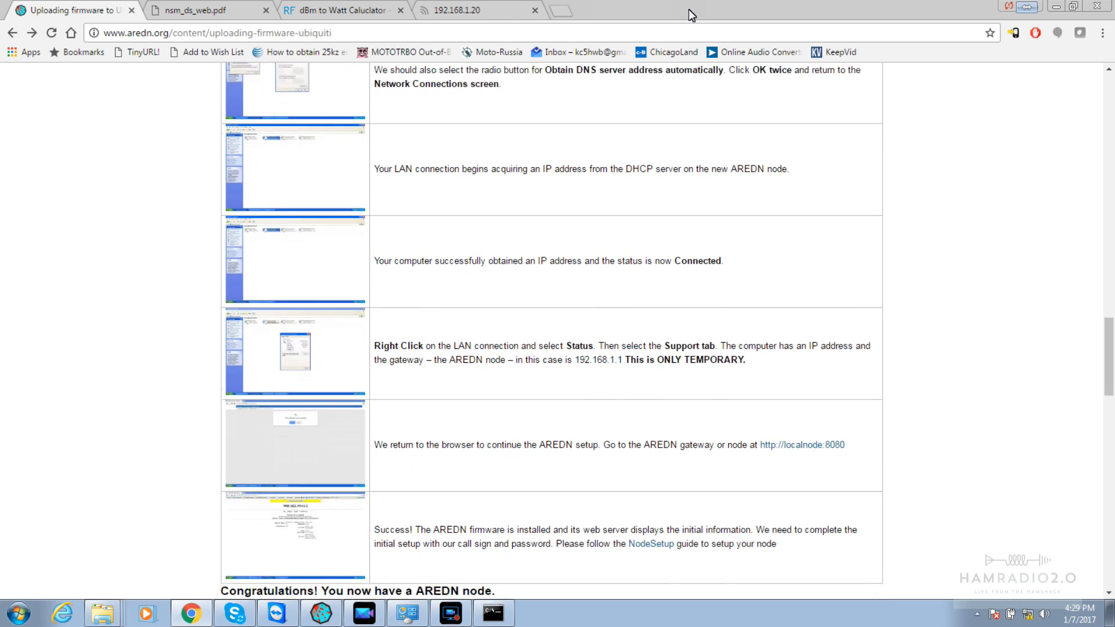
key(Down)
key(Down)
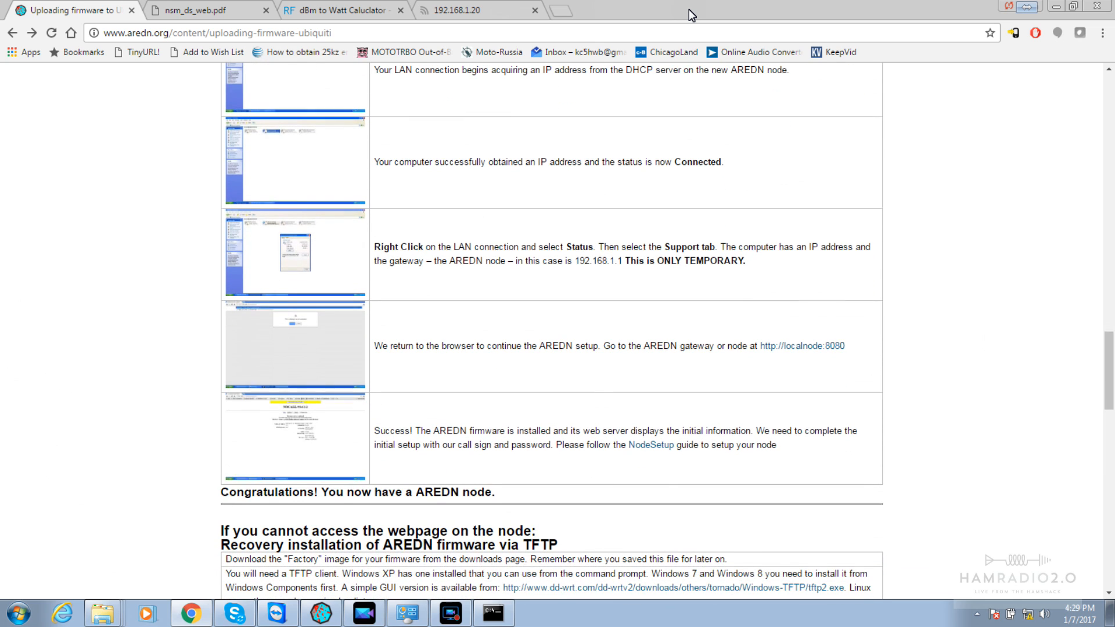
right_click(798, 344)
click(830, 351)
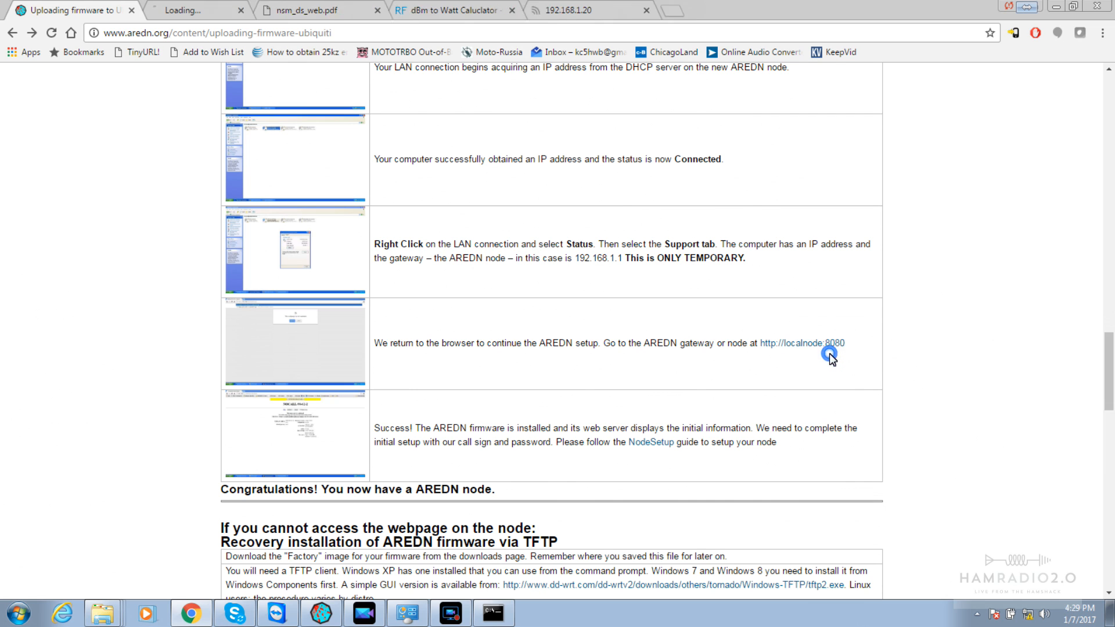
click(227, 15)
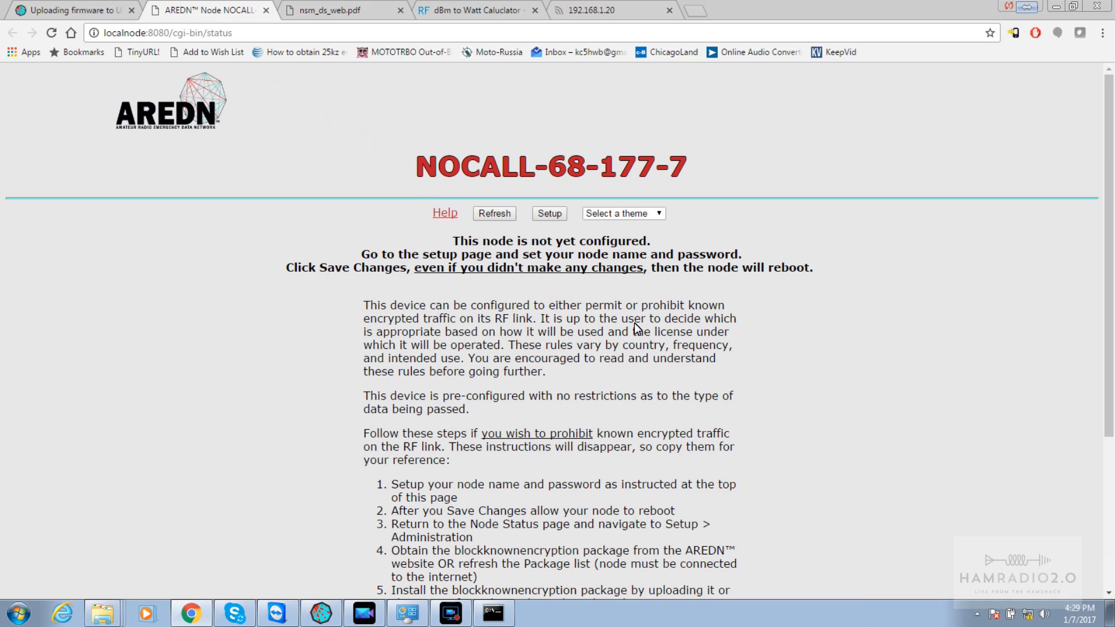
Request the node's Setup page, then follow the guide's NodeSetup link
click(551, 215)
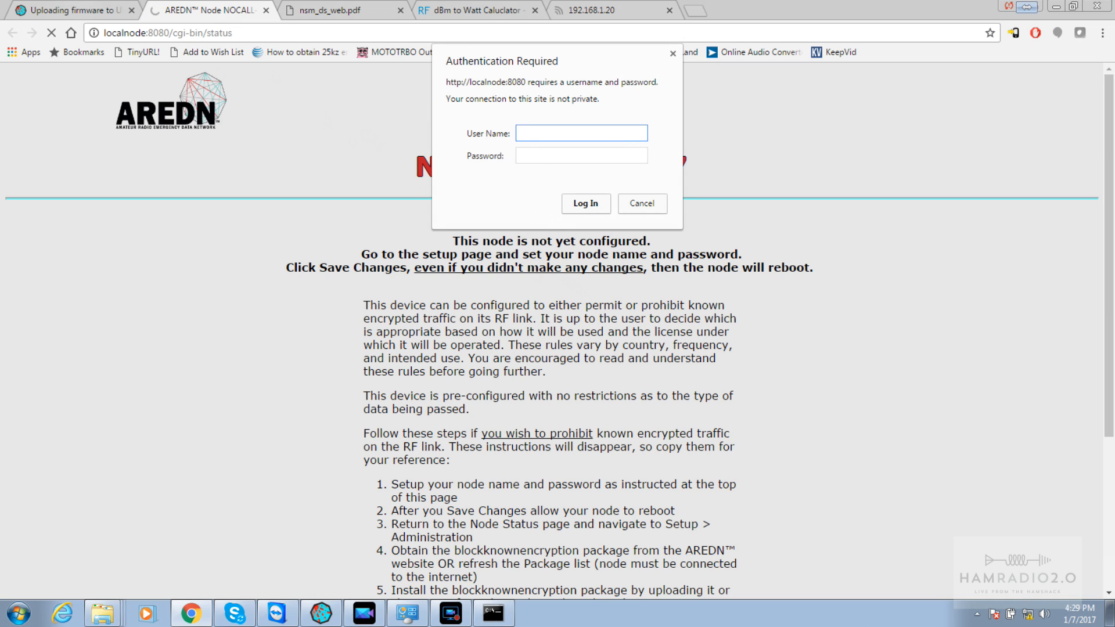
click(73, 11)
scroll(73, 16, down, 3)
scroll(73, 17, down, 3)
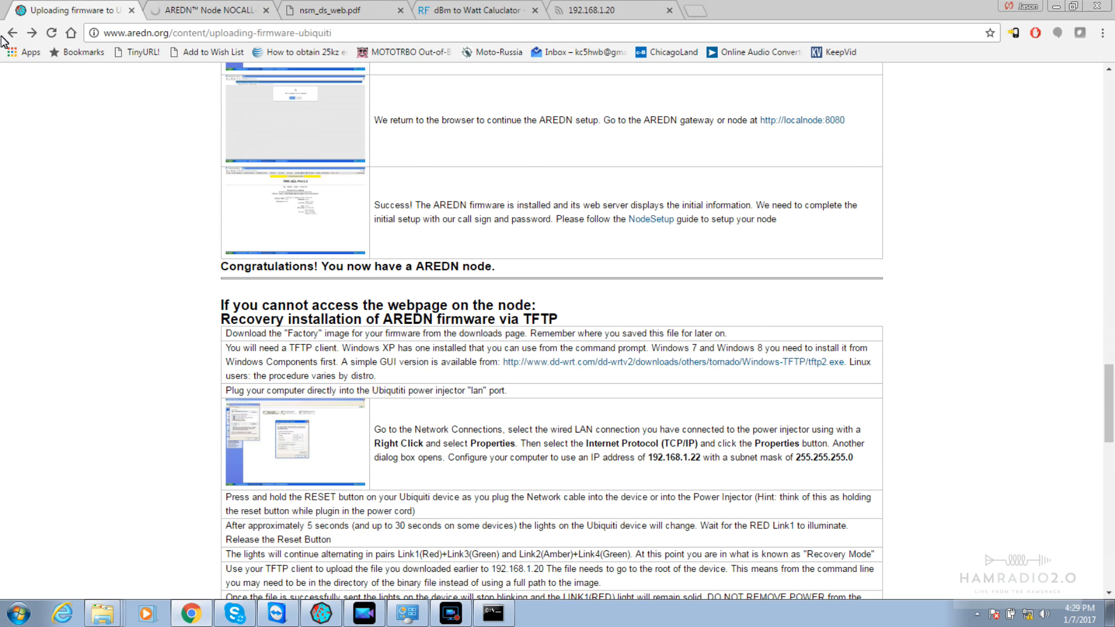
click(664, 225)
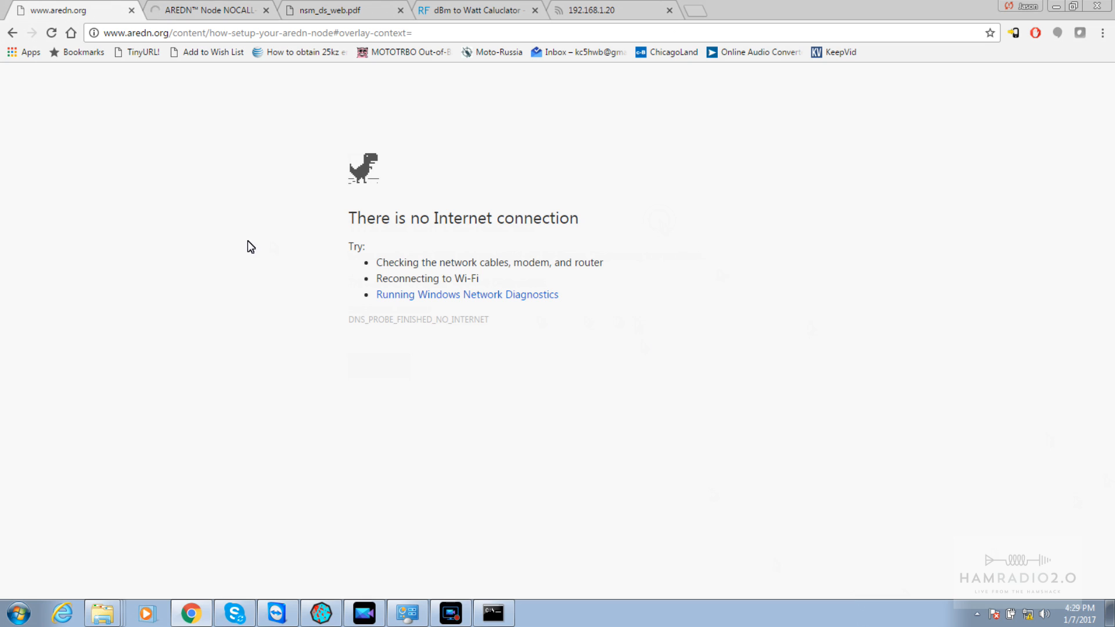
Close the Command Prompt window and return to the 'HowTo Setup your Node' guide
click(483, 613)
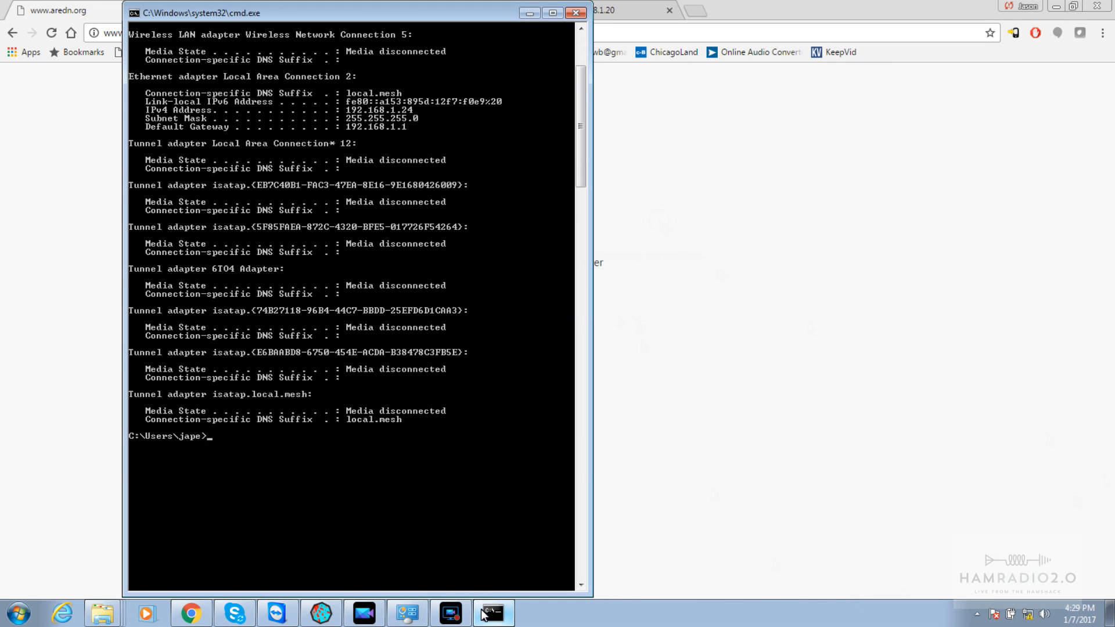
click(580, 14)
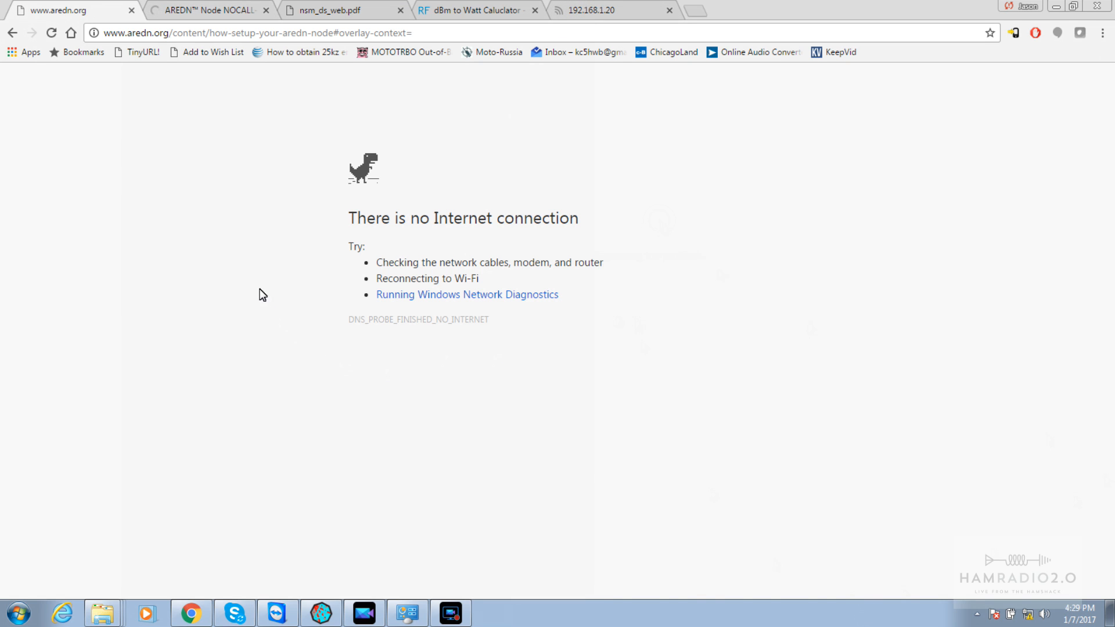
click(216, 12)
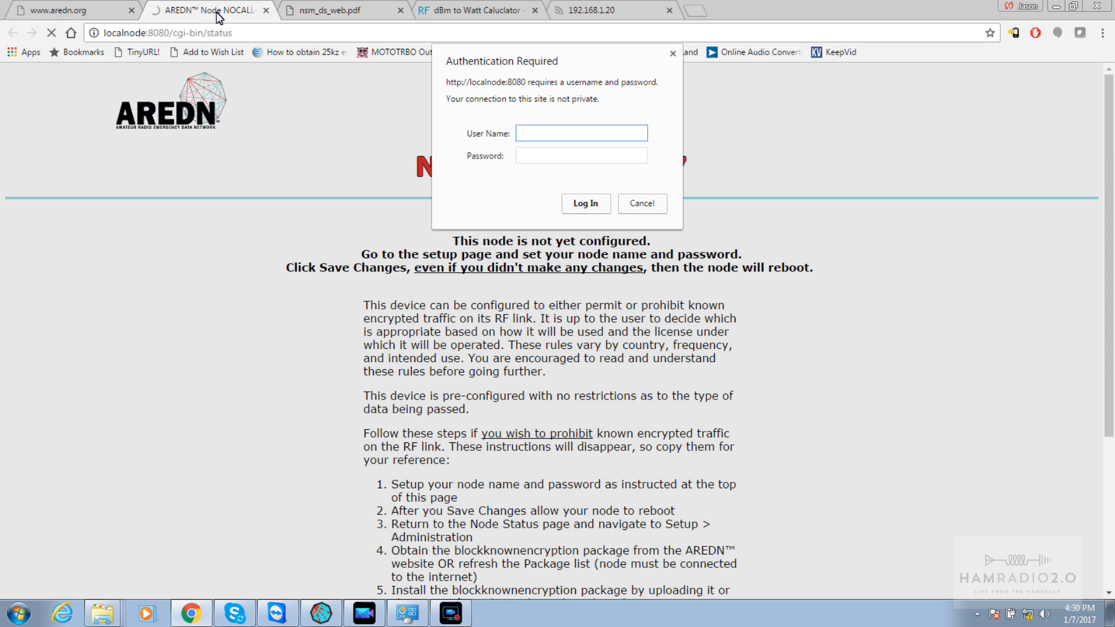
click(109, 11)
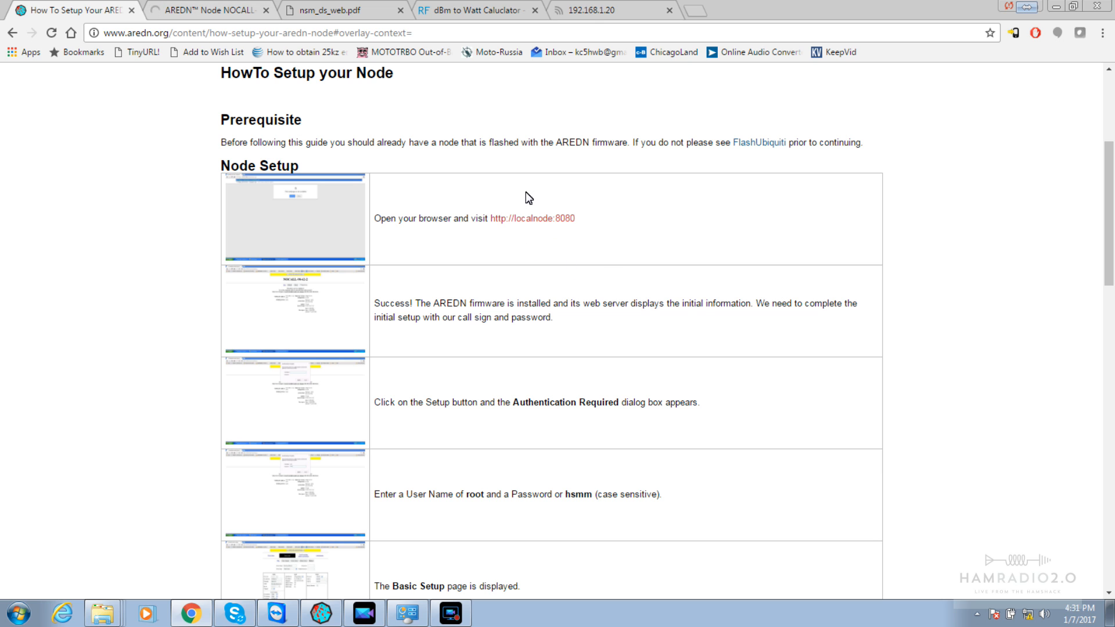
Read the node setup guide's login instructions
click(168, 12)
click(97, 10)
scroll(664, 409, down, 2)
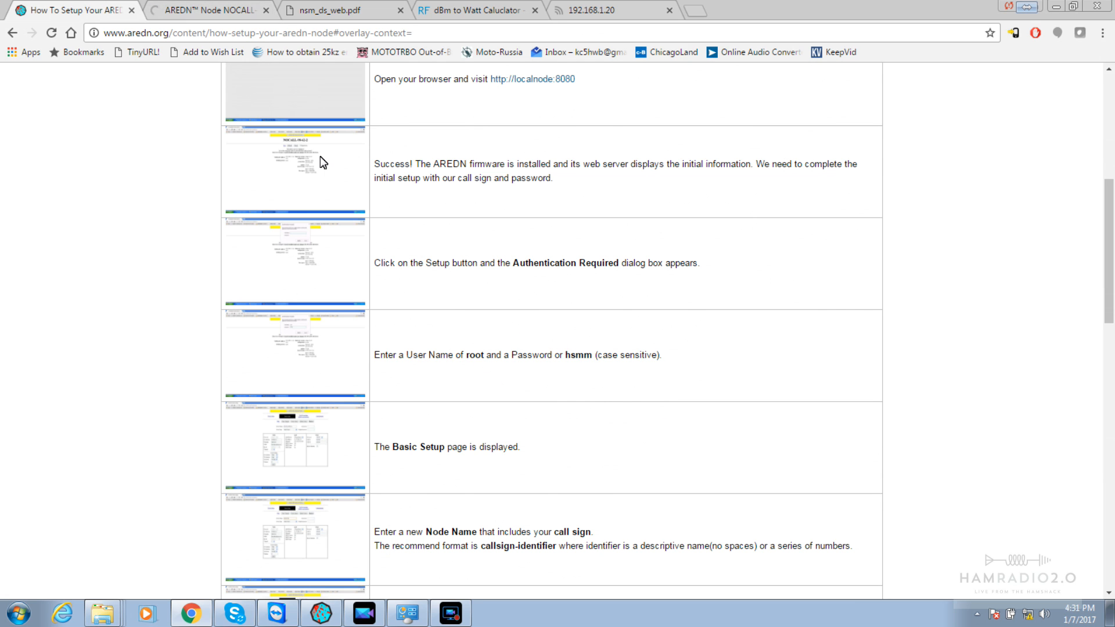
Log in to the node's Authentication Required prompt with the root username and default password
click(174, 10)
text(root)
key(Tab)
text(hsmm)
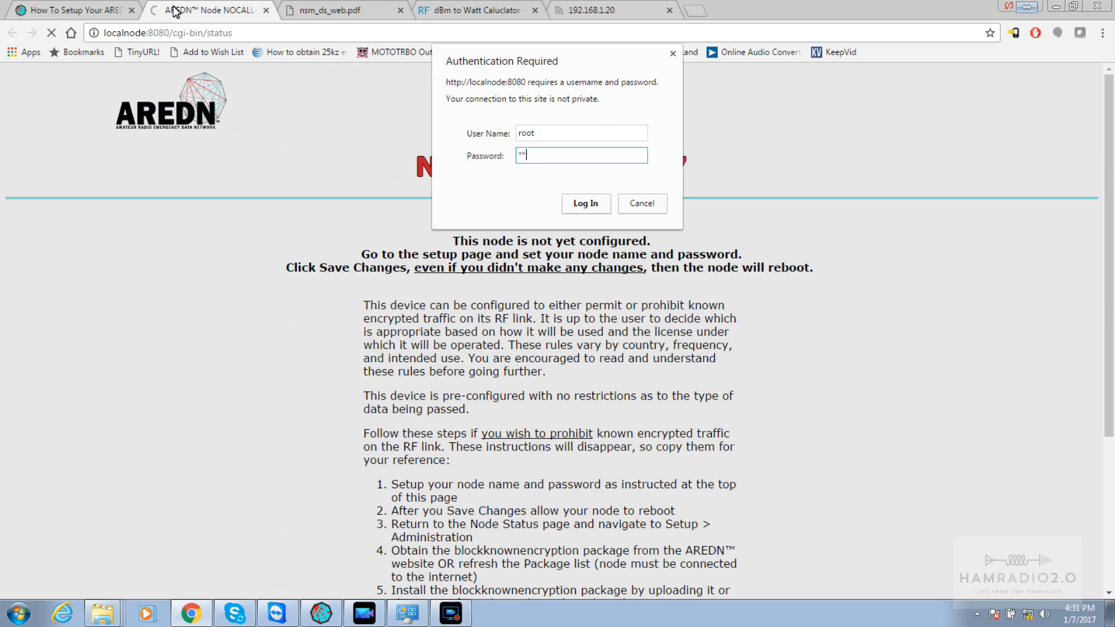
key(Return)
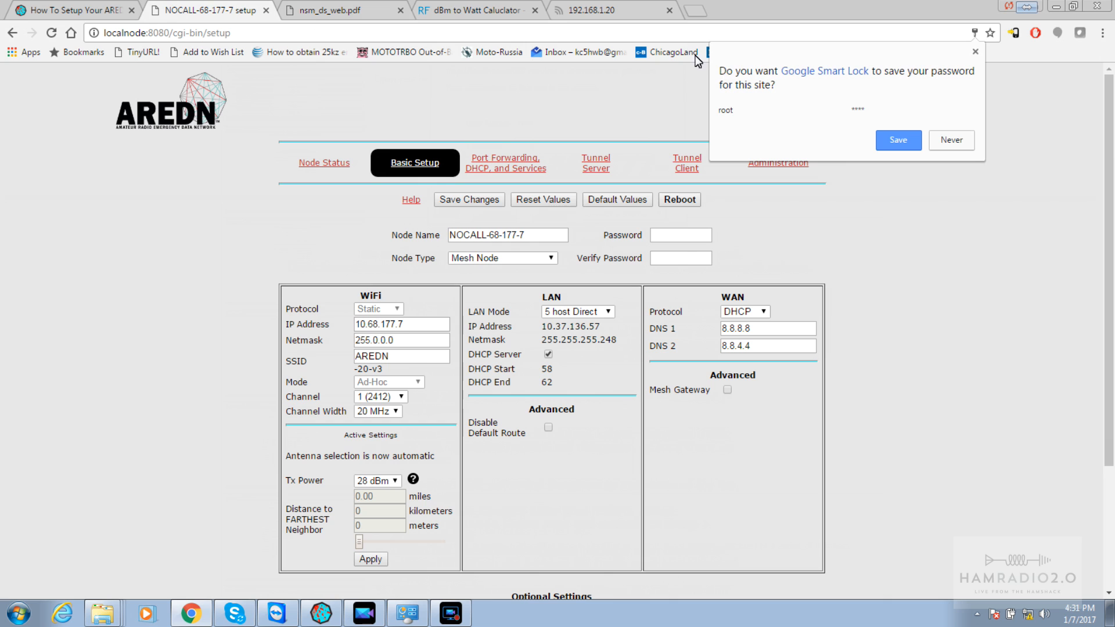
Decline Chrome's password-save offer and read the guide's node name and password instructions
click(950, 135)
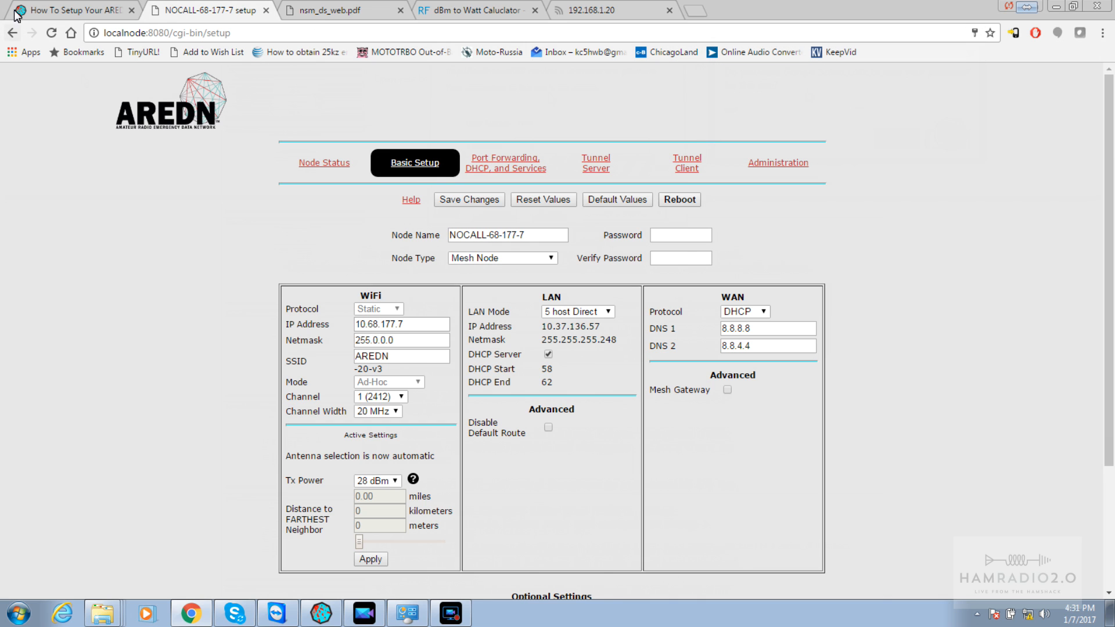
click(65, 16)
key(Down)
key(Down)
key(Down)
key(Down)
key(Down)
key(Down)
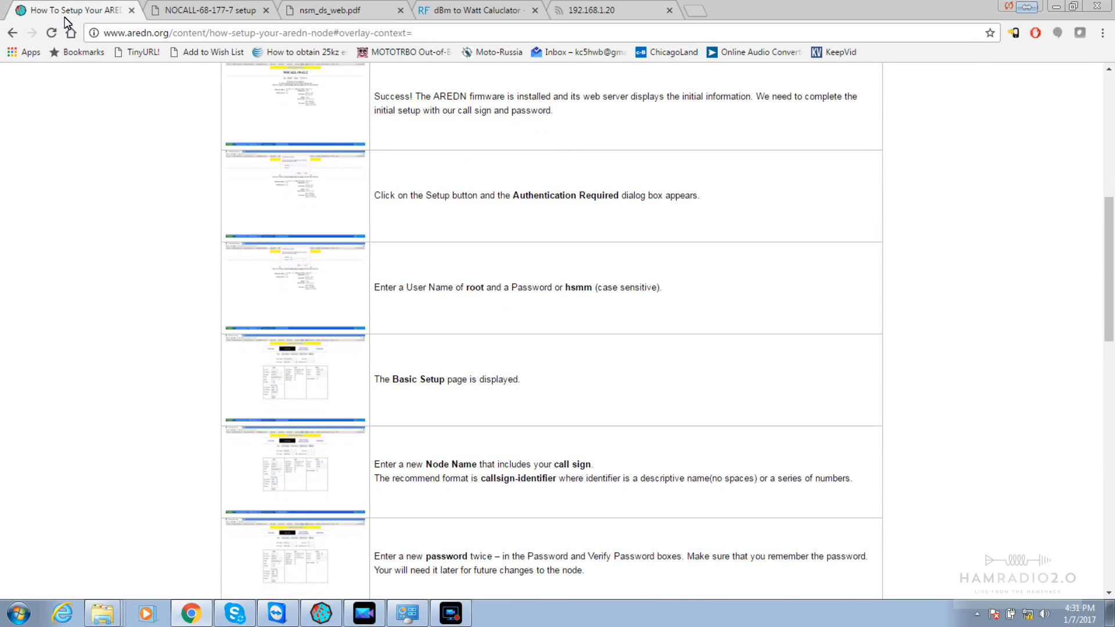
key(Down)
key(Down)
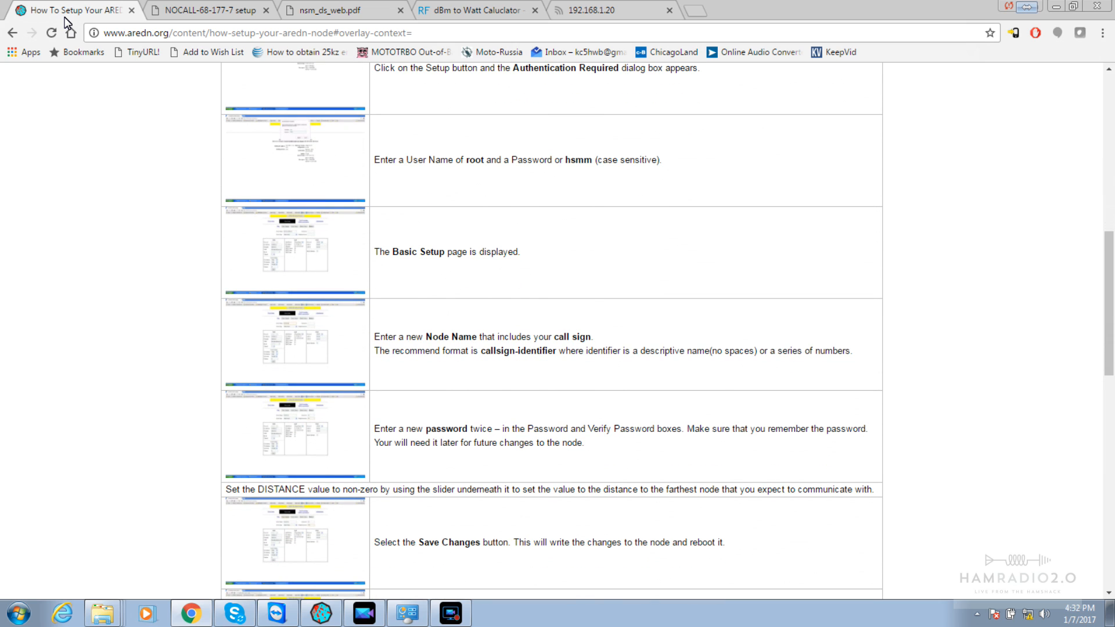
key(Down)
key(Down)
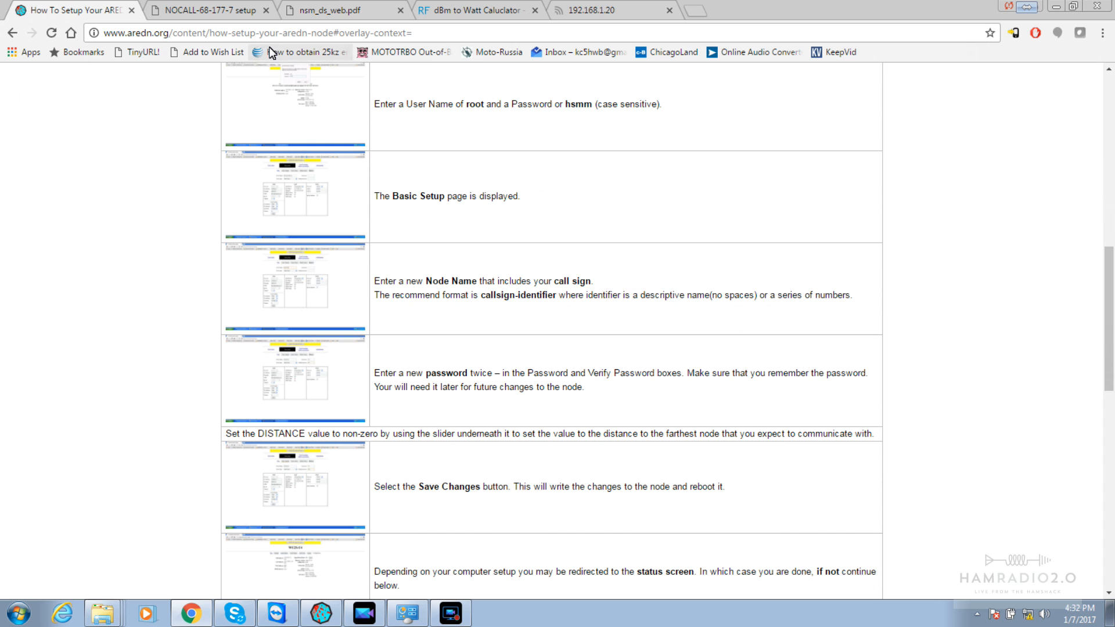
Replace the node name NOCALL-68-177-7 with KC5HWB-1
click(197, 14)
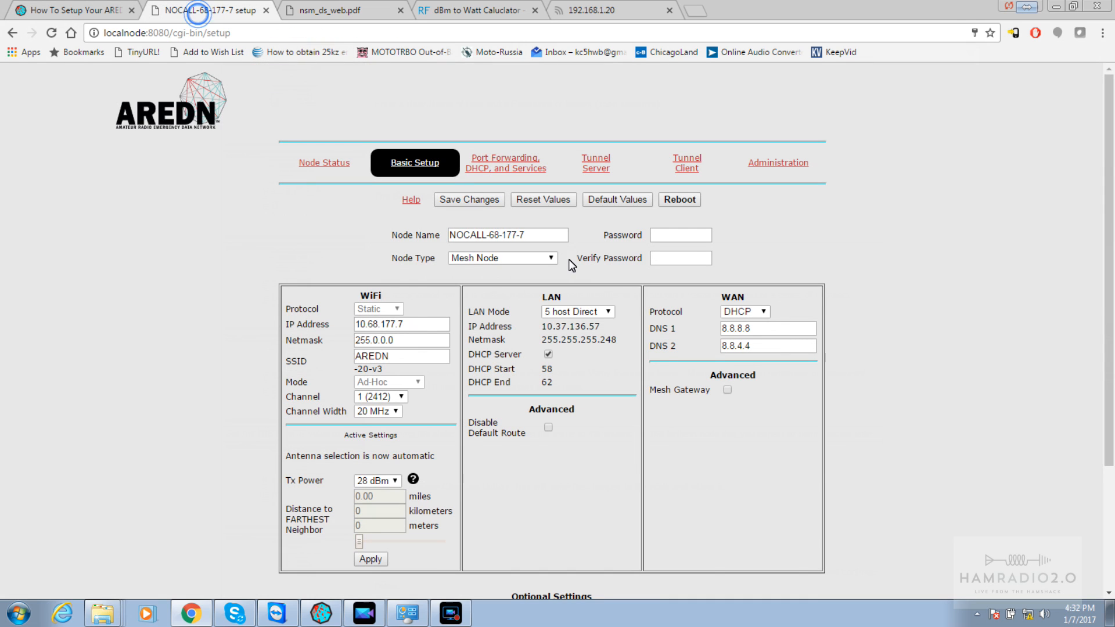
click(546, 238)
key(ctrl+a)
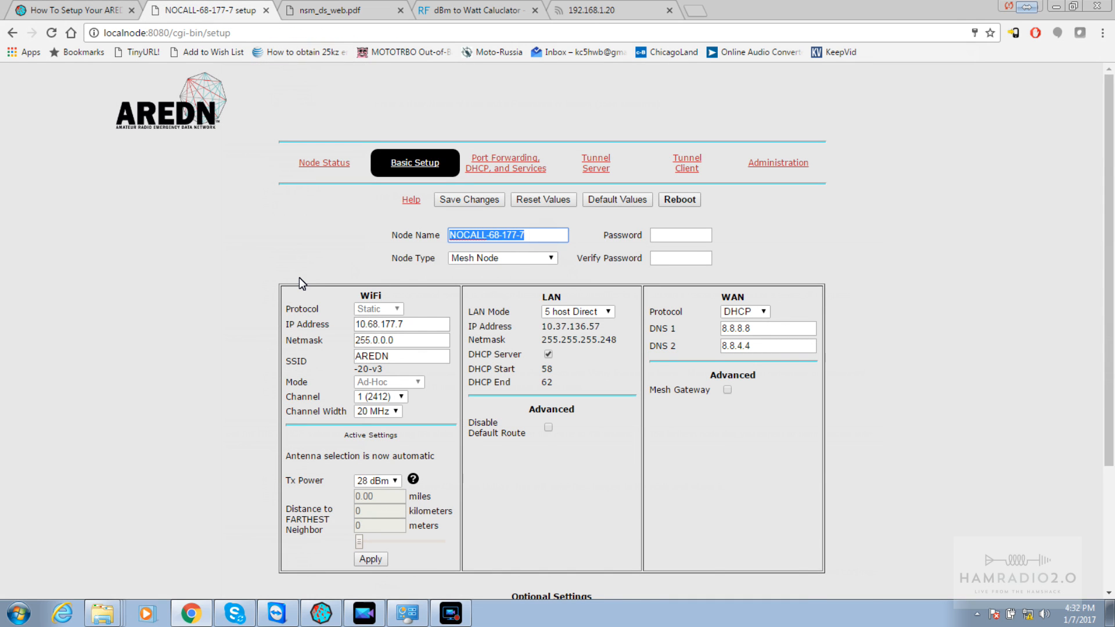
text(KC5HWB)
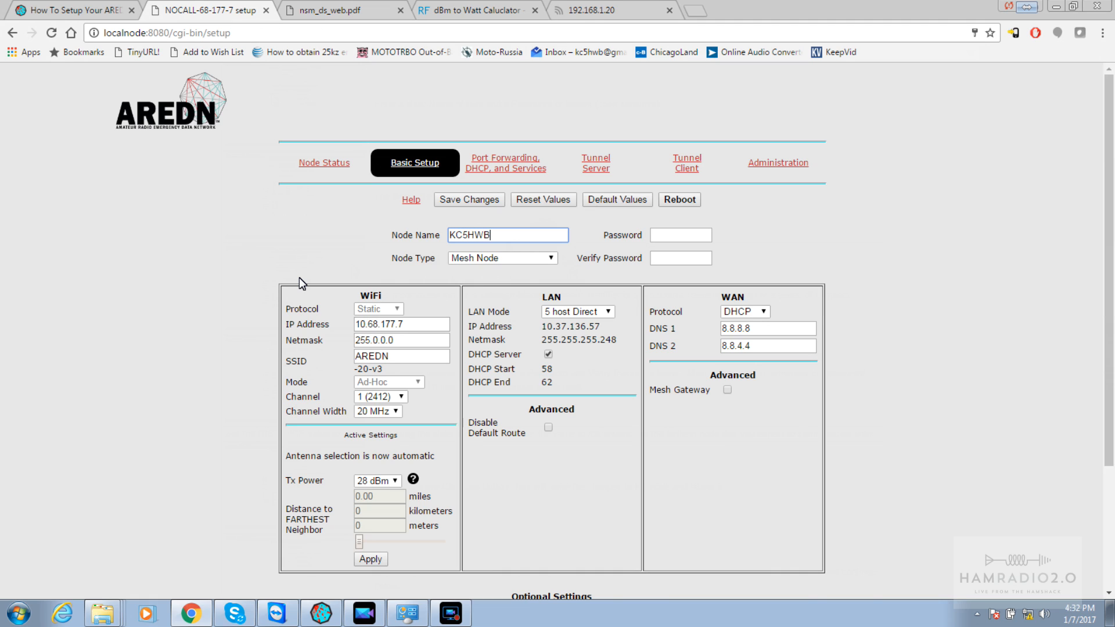
text(-QTH)
key(BackSpace)
key(BackSpace)
key(BackSpace)
text(1)
Enter the new node password in the Password field
click(38, 10)
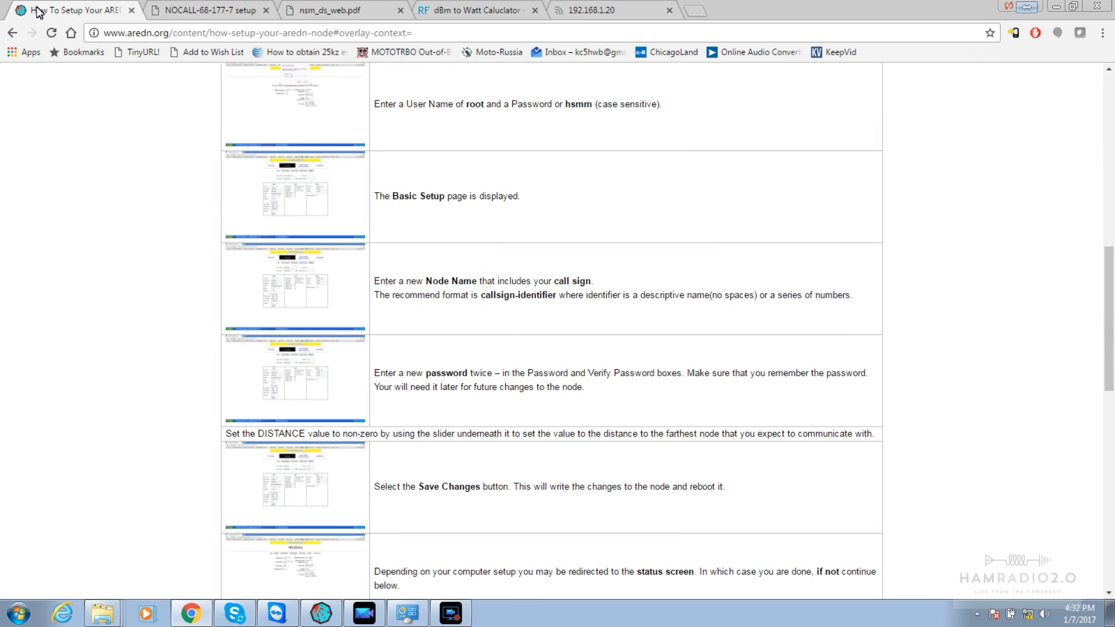
click(168, 10)
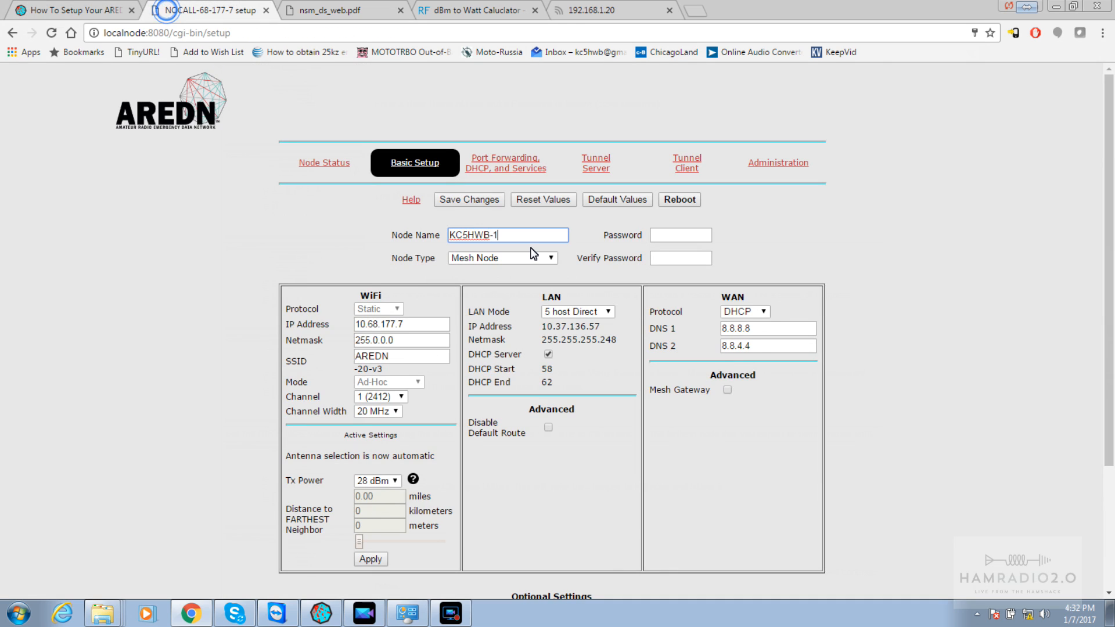
click(661, 238)
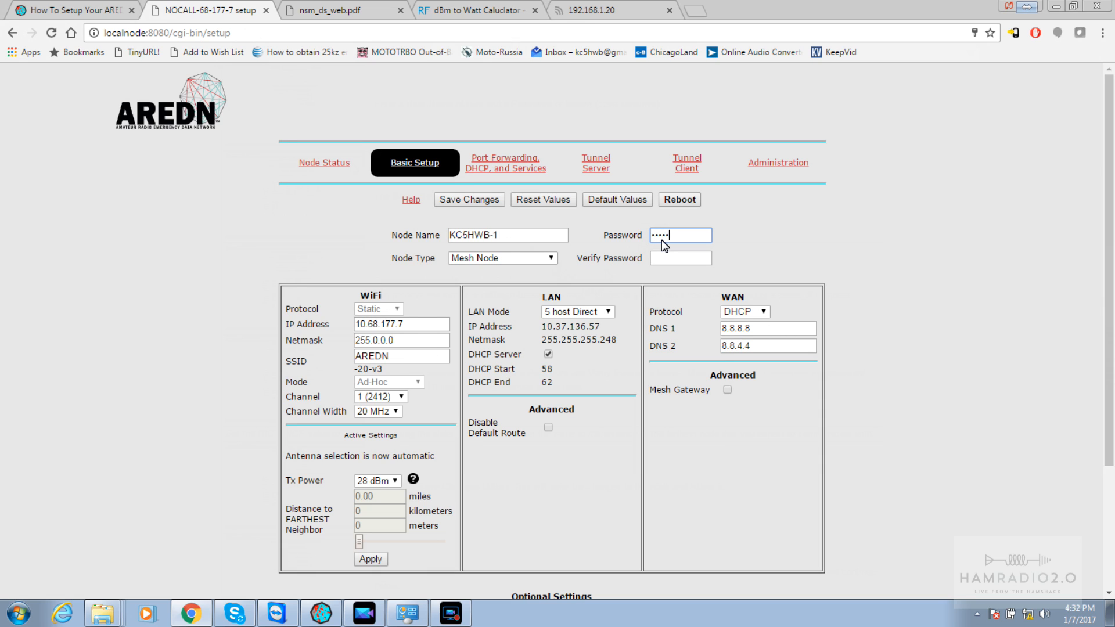
text(••)
key(Tab)
Recheck the setup guide and scroll down the Basic Setup page
click(89, 10)
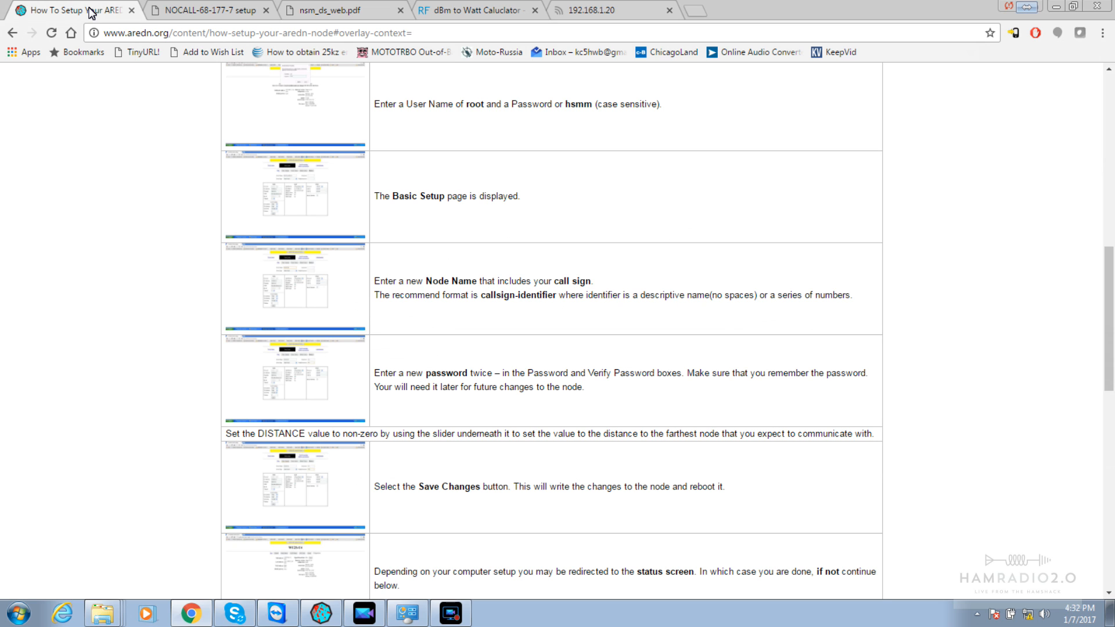
click(182, 10)
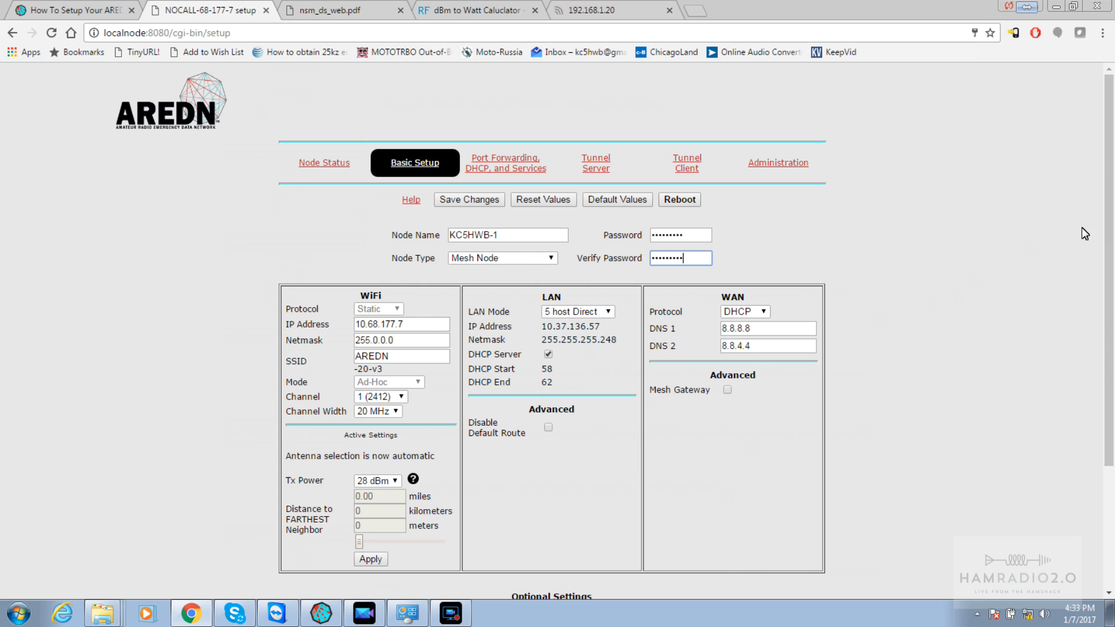
drag(1112, 224, 1114, 390)
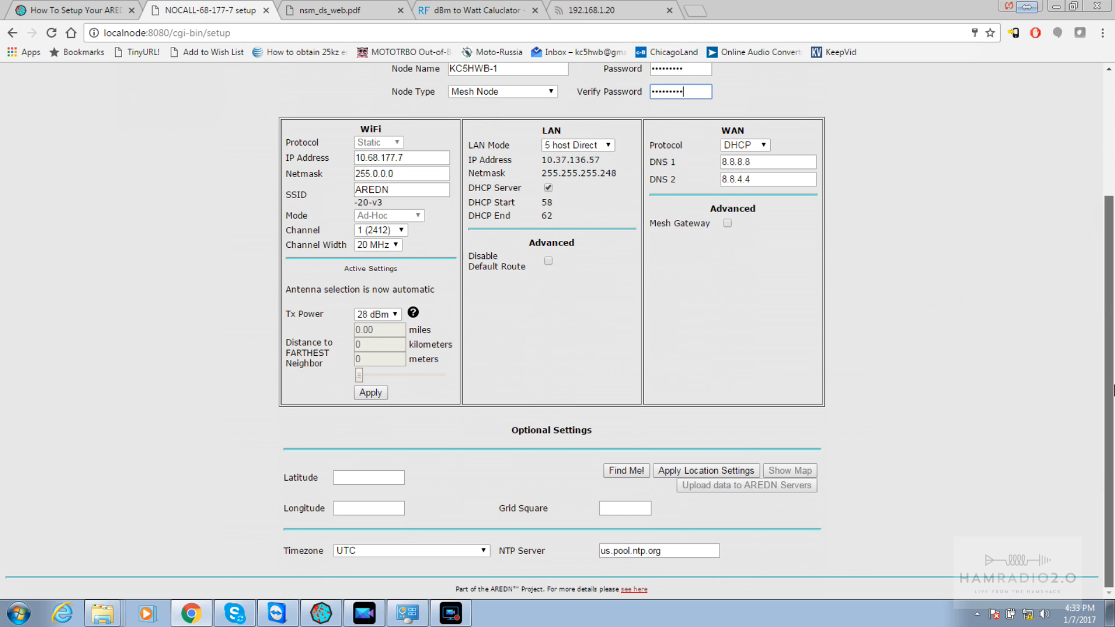
drag(1114, 390, 1110, 302)
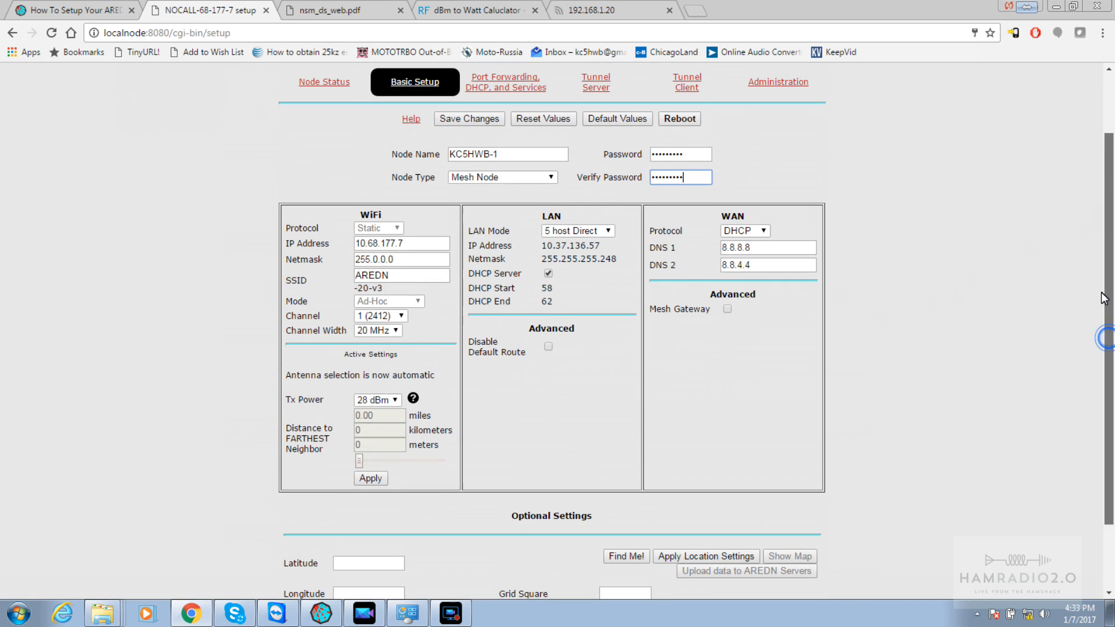
Attempt to save the settings, then consult the guide about the rejected distance value
click(470, 119)
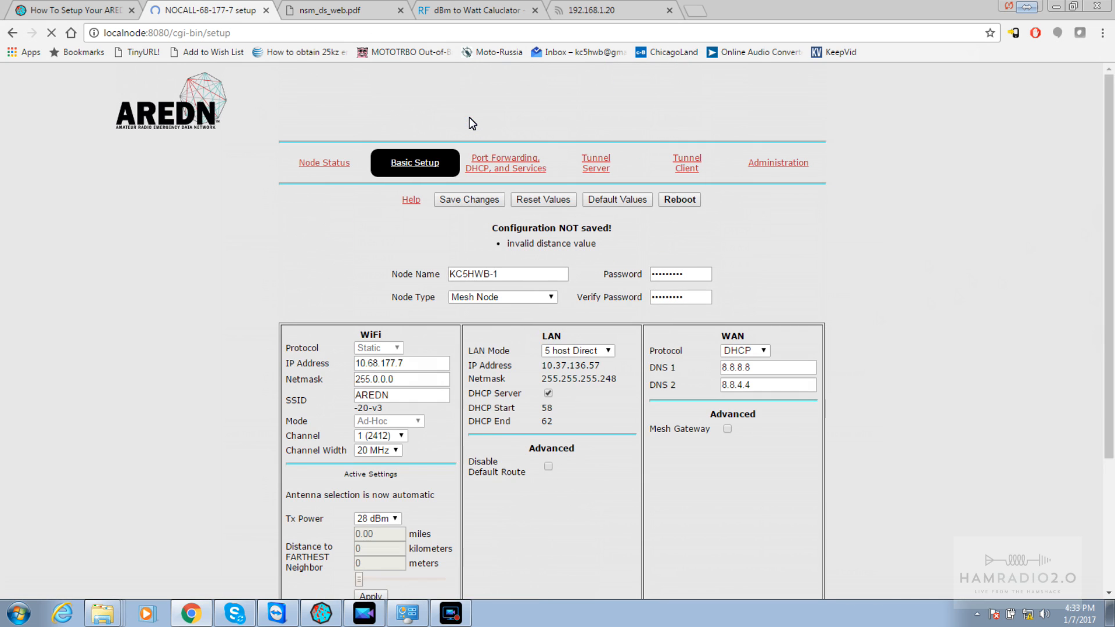
click(65, 12)
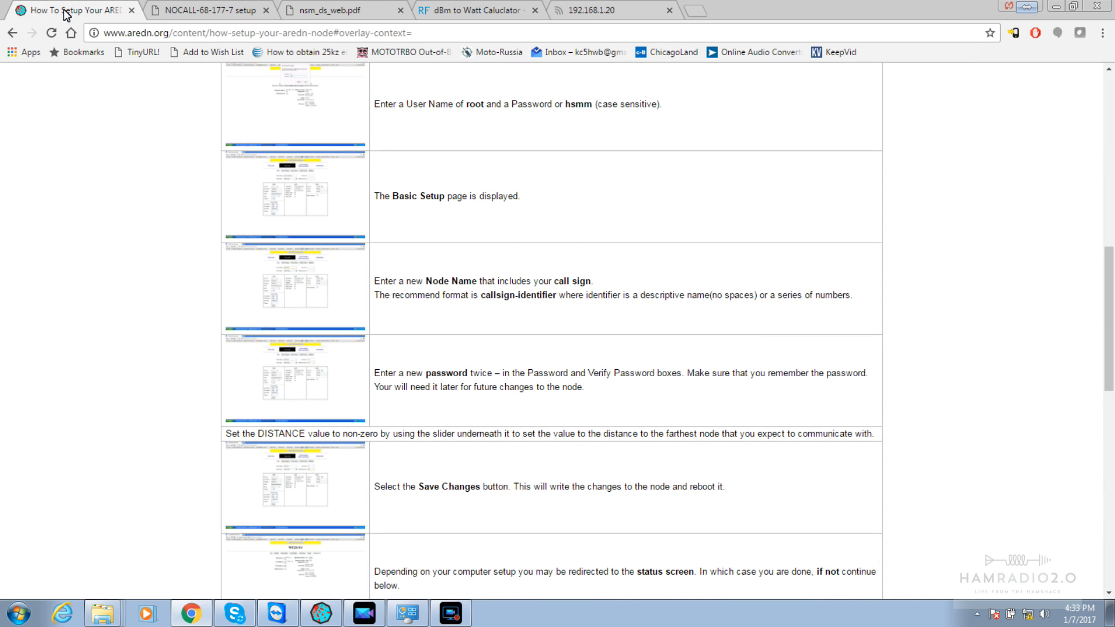
drag(670, 488, 564, 487)
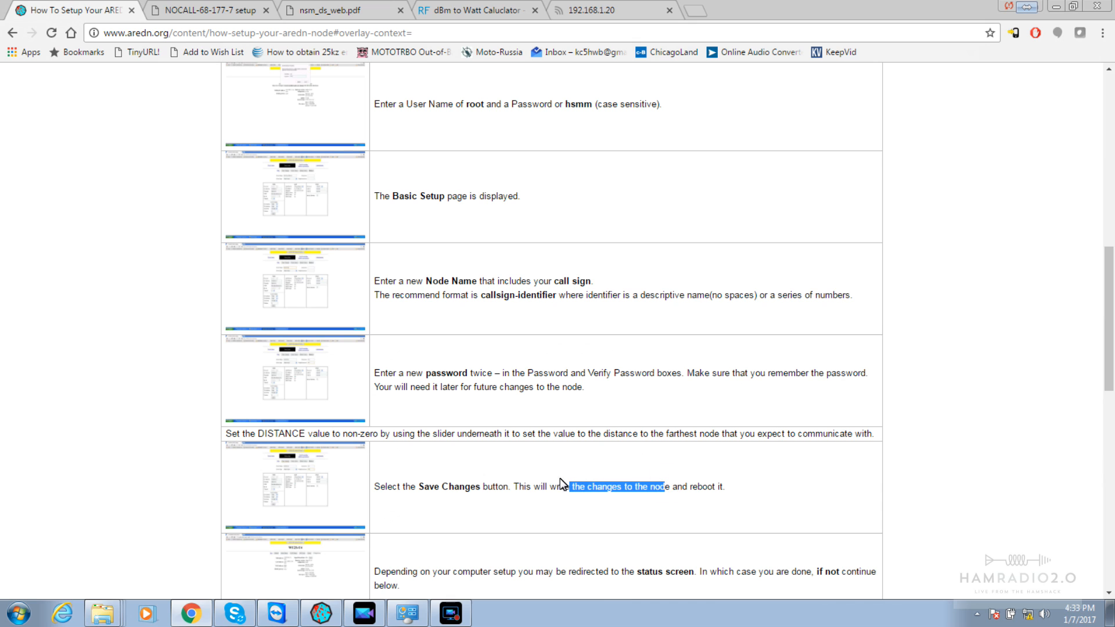
click(170, 14)
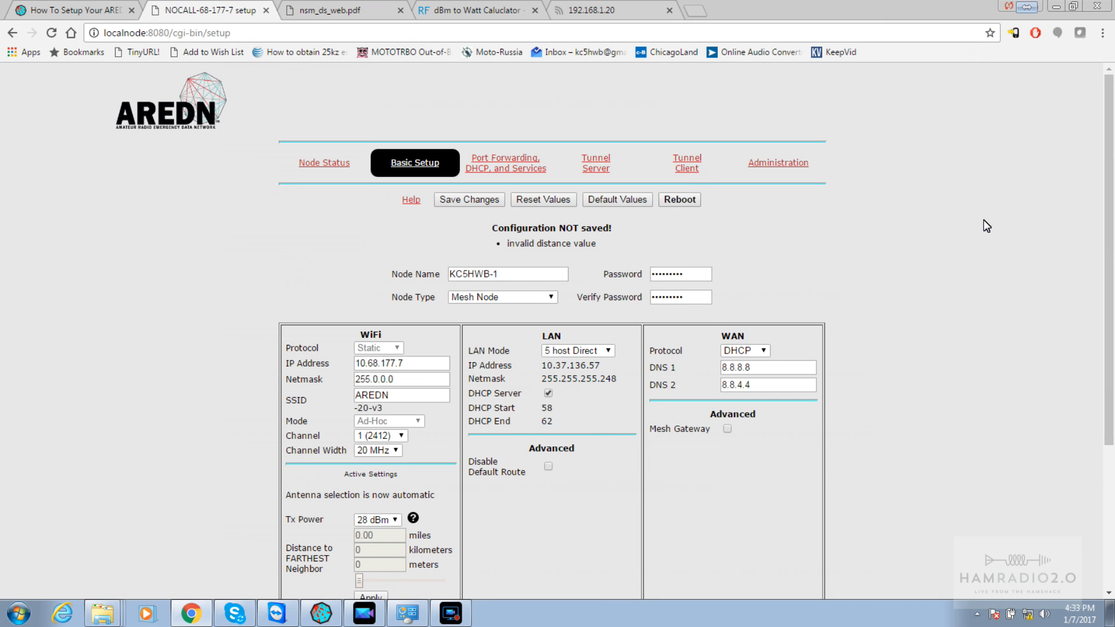
drag(1107, 224, 1113, 419)
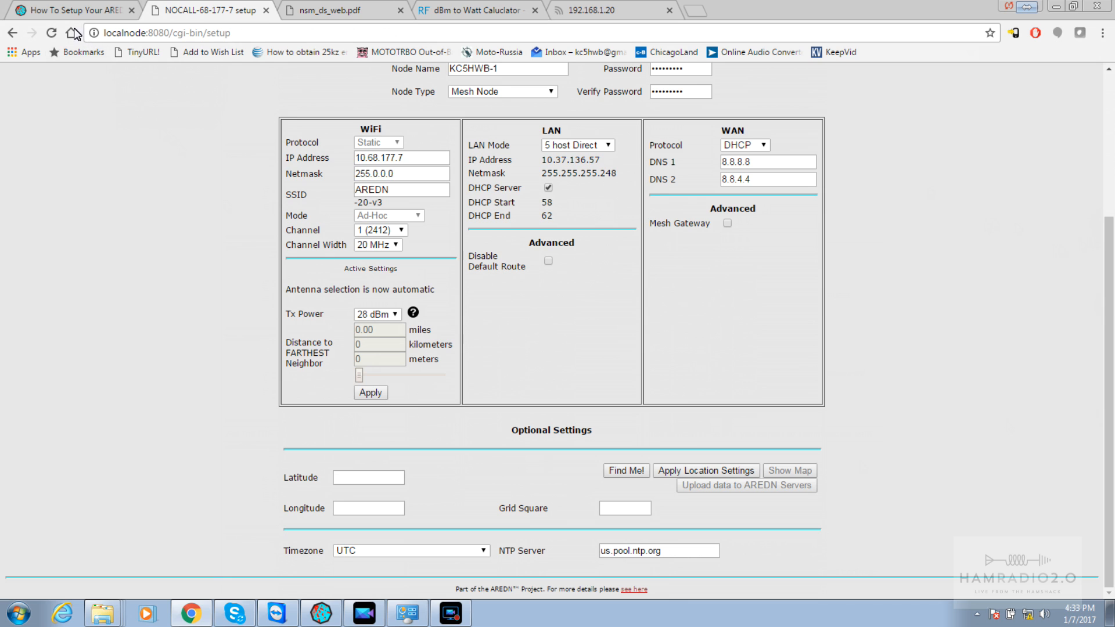
click(65, 13)
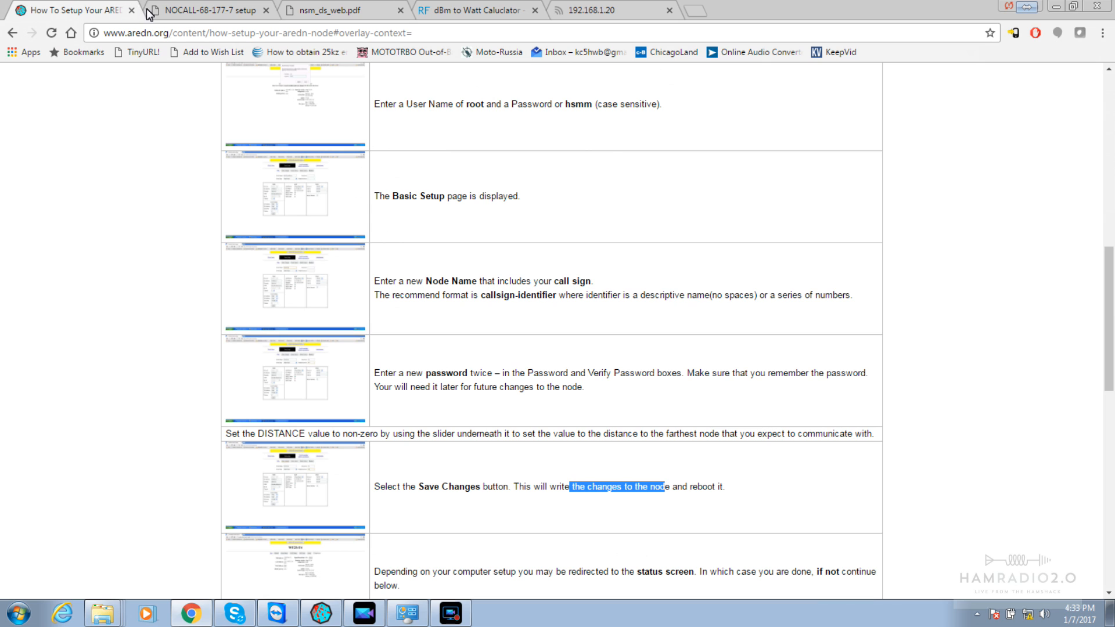
click(162, 16)
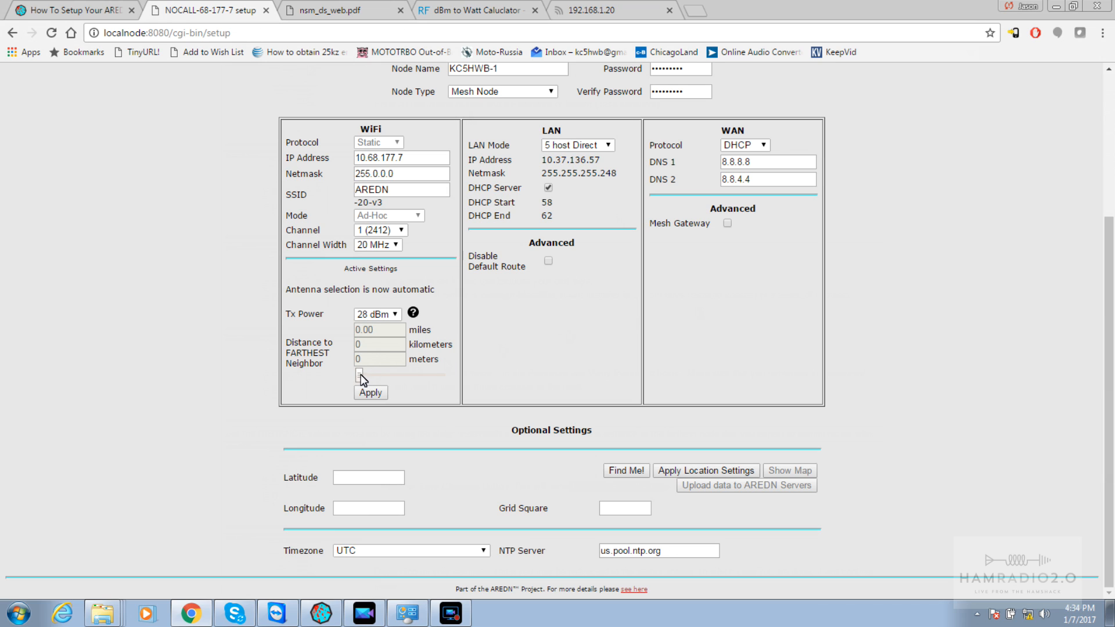
Set the farthest-neighbour distance slider to 17 kilometres
drag(359, 374, 364, 379)
drag(365, 378, 366, 378)
drag(371, 375, 369, 378)
Apply the 17 km distance, save changes to reboot KC5HWB-1, and decline Chrome's password prompt
click(366, 394)
click(478, 195)
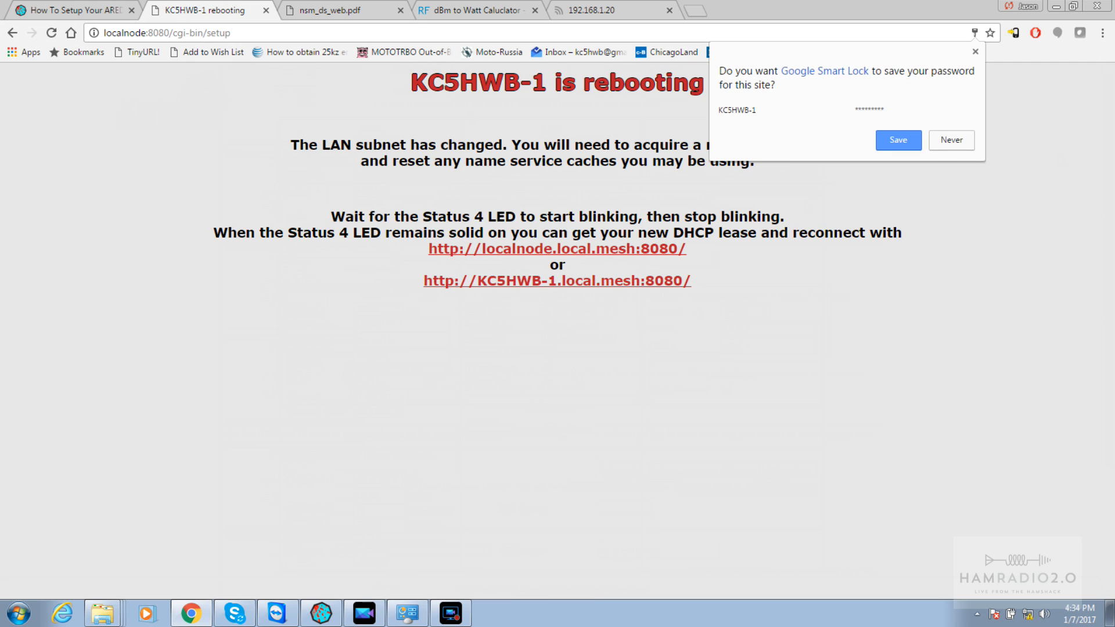
click(951, 144)
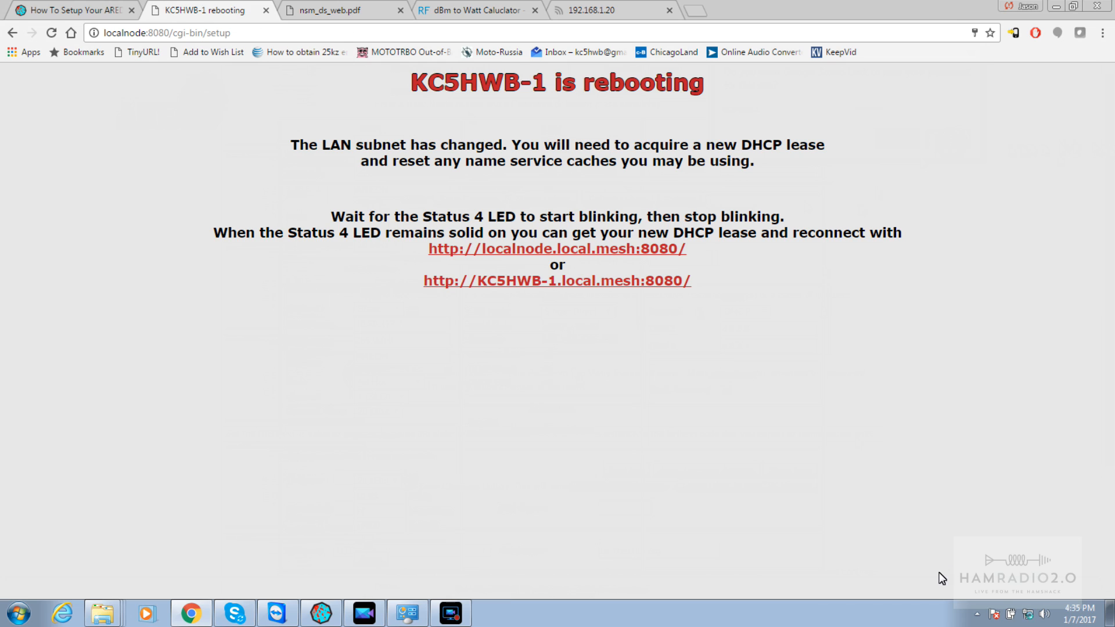
Reconnect to the rebooted KC5HWB-1 at KC5HWB-1.local.mesh:8080 and view its mesh status, which shows no neighbors
mouse_move(1034, 614)
click(568, 280)
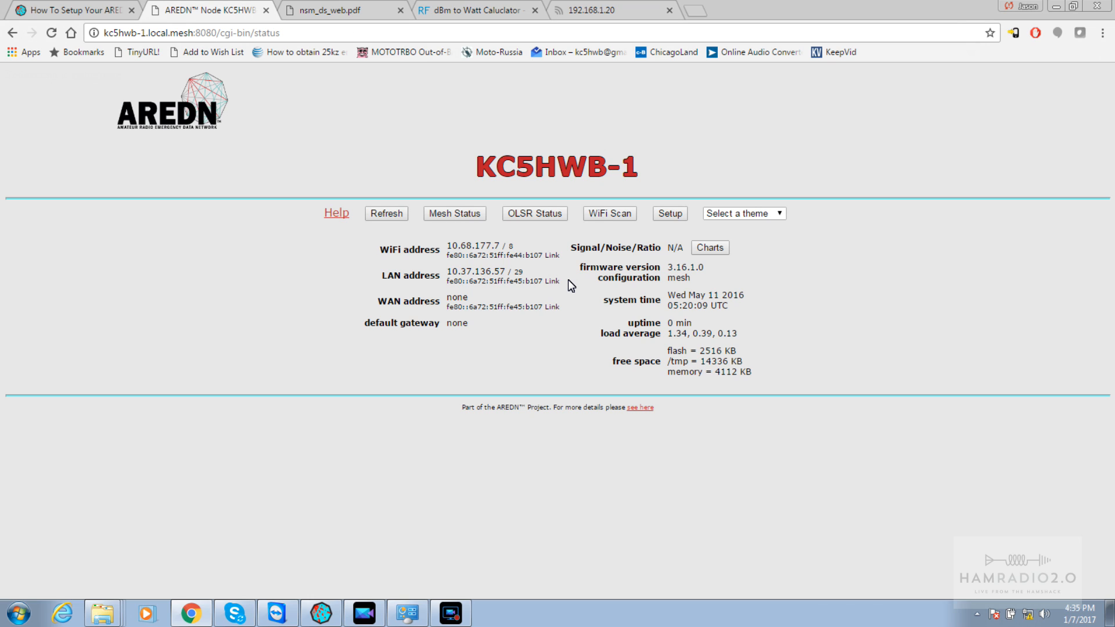
click(452, 222)
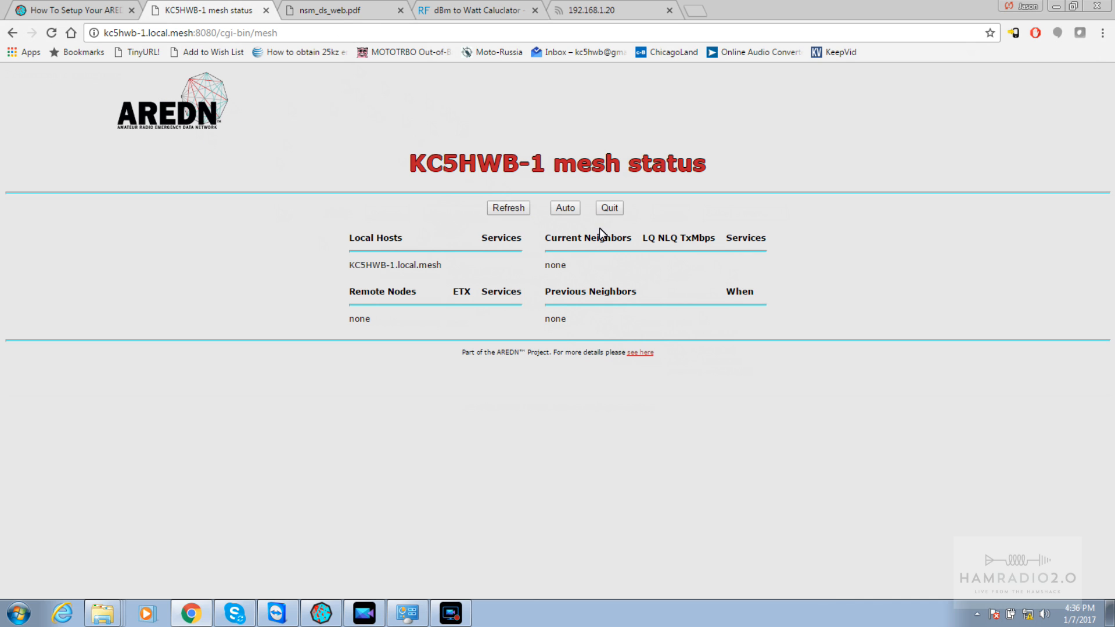
Check KC5HWB-1's OLSR status, then run a WiFi scan of nearby networks
click(611, 210)
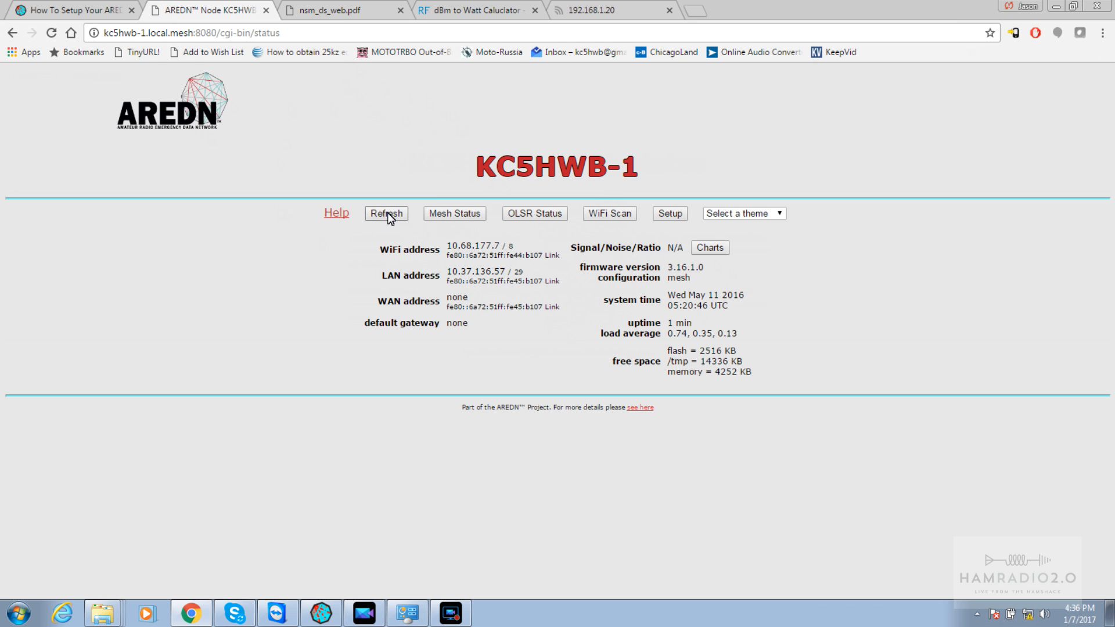
click(521, 214)
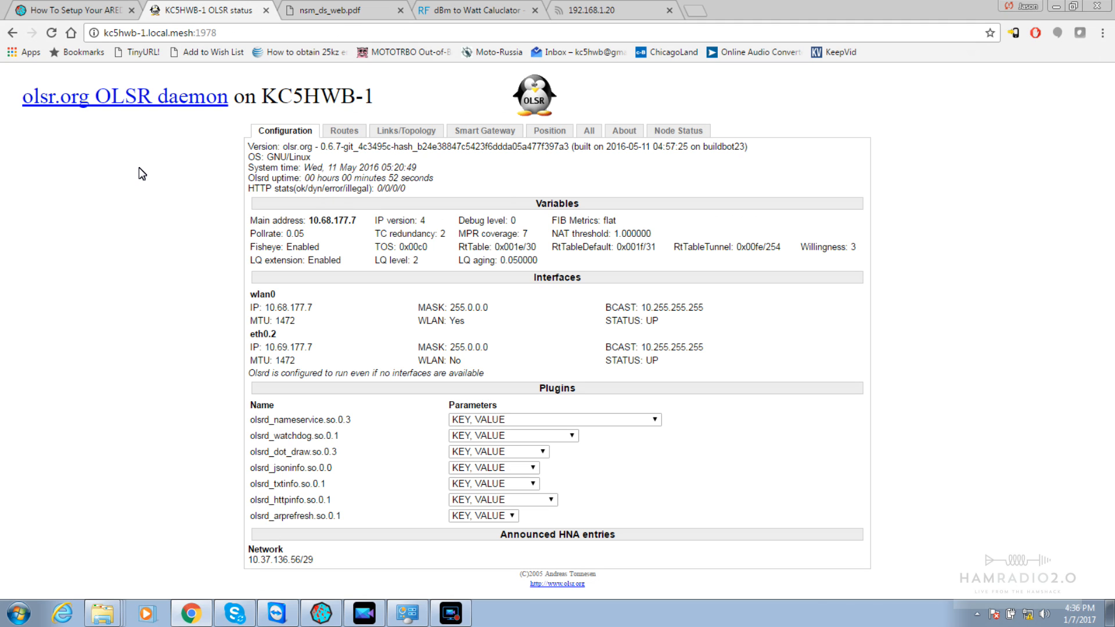
click(10, 34)
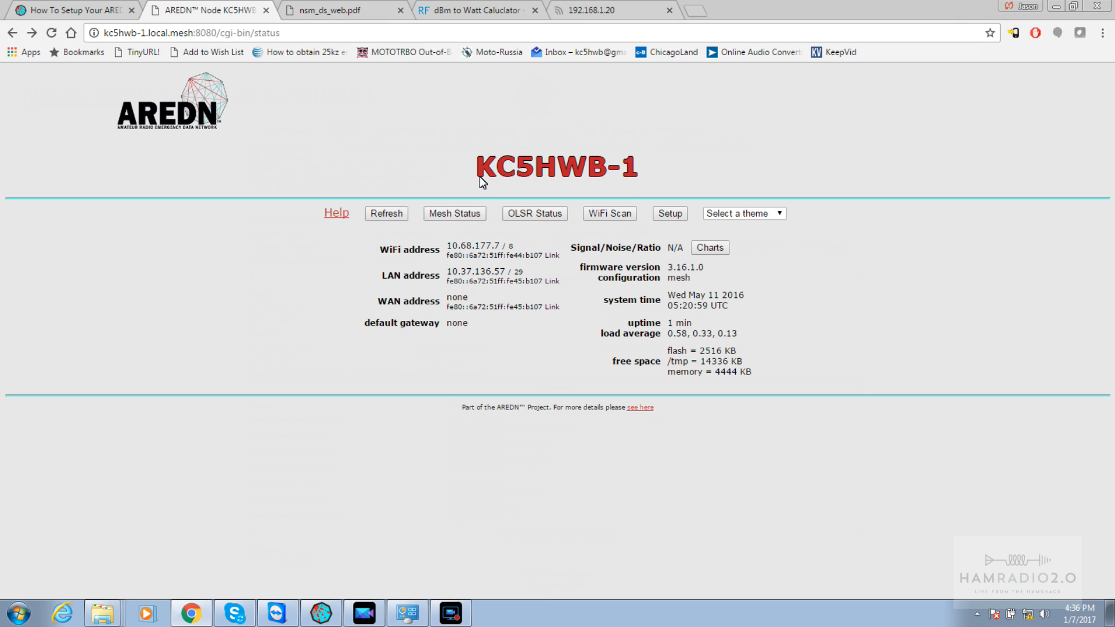
click(606, 215)
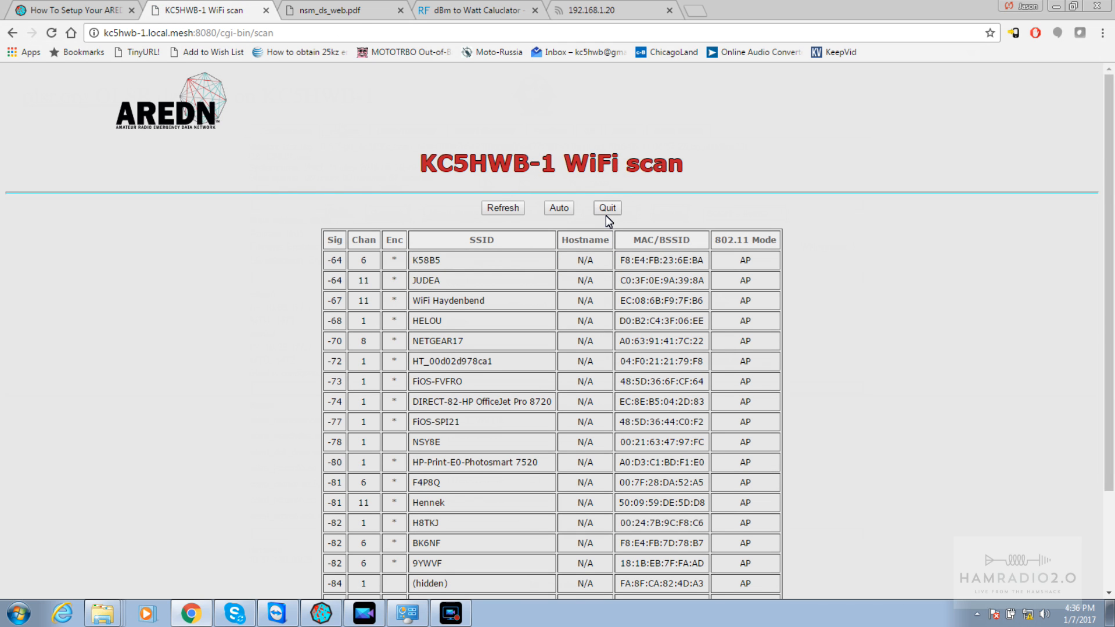
Review the WiFi scan results and go back to the node status page
scroll(605, 215, down, 3)
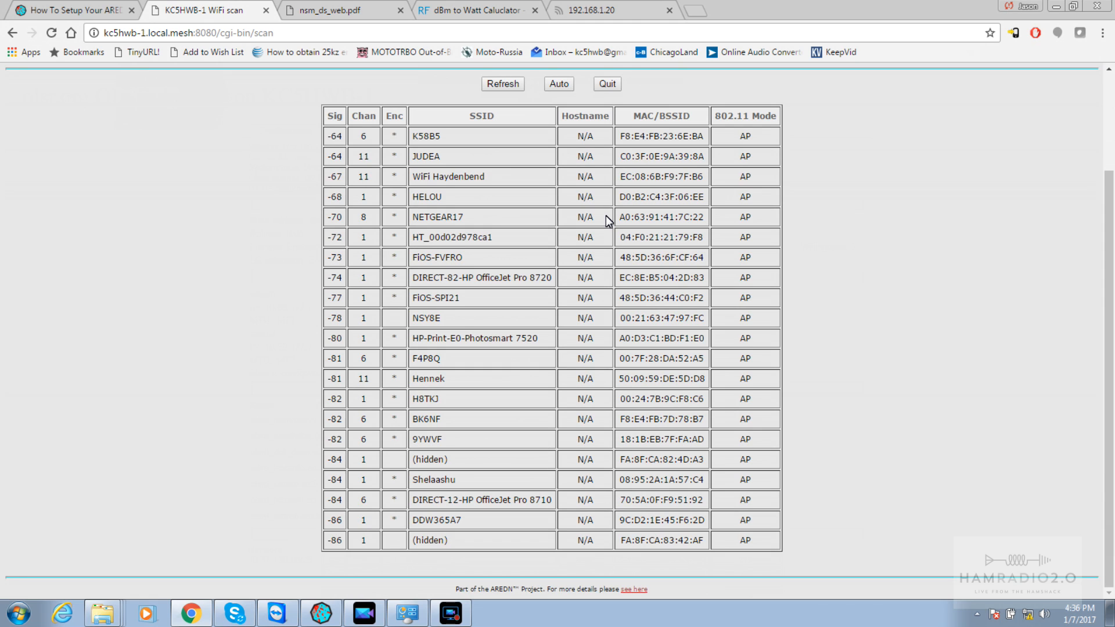
scroll(605, 215, up, 3)
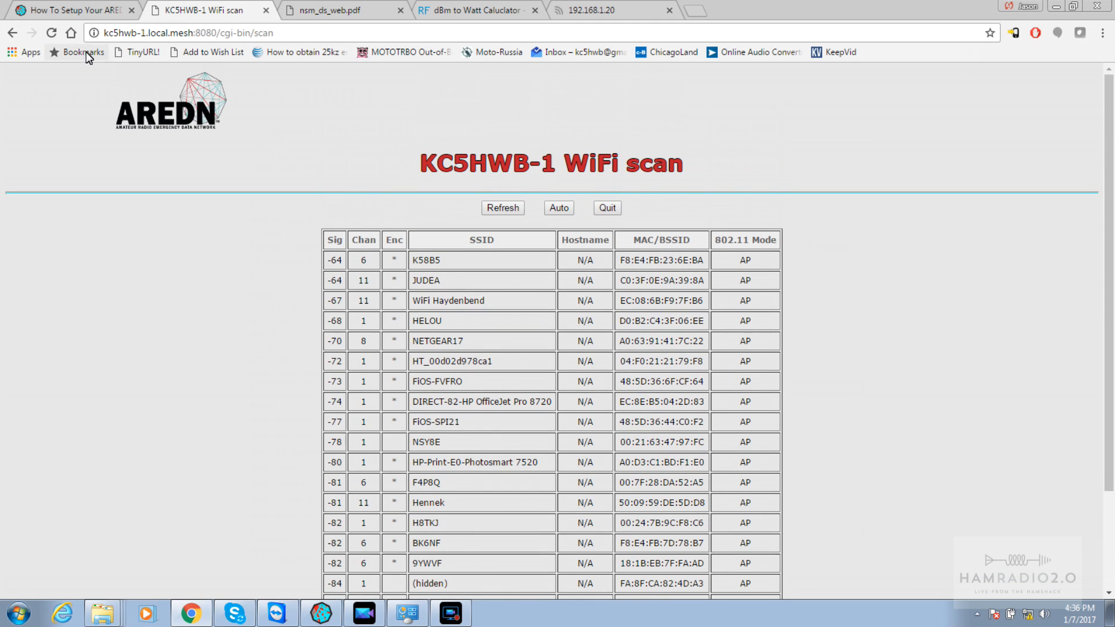
click(12, 33)
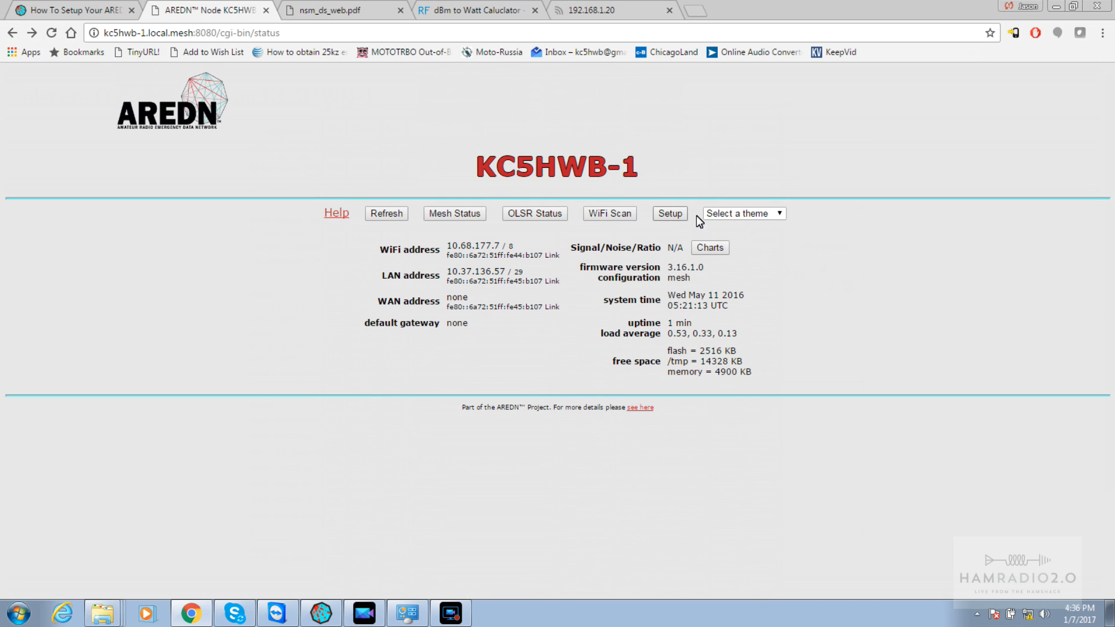
Leave the display theme unchanged, recheck that mesh status still lists no neighbors, and return
click(733, 214)
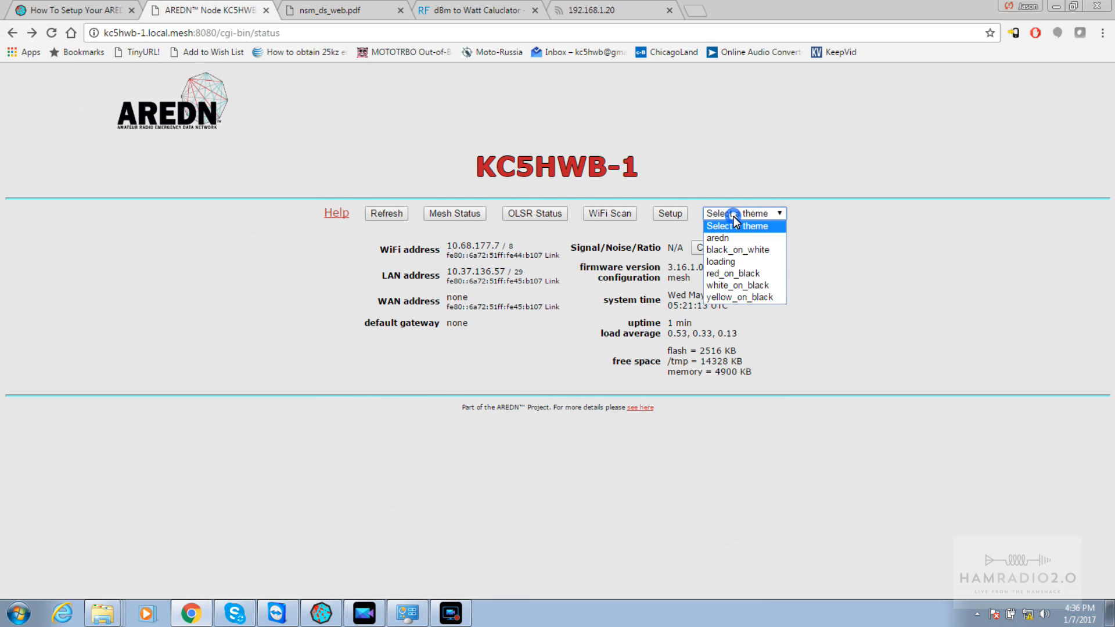
click(946, 263)
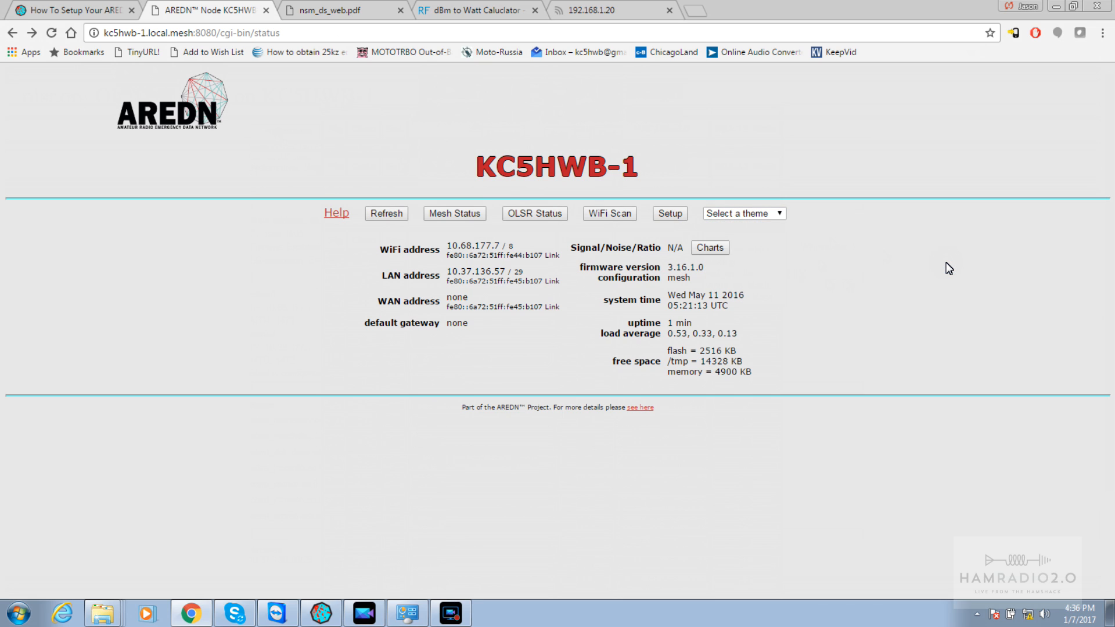
click(463, 214)
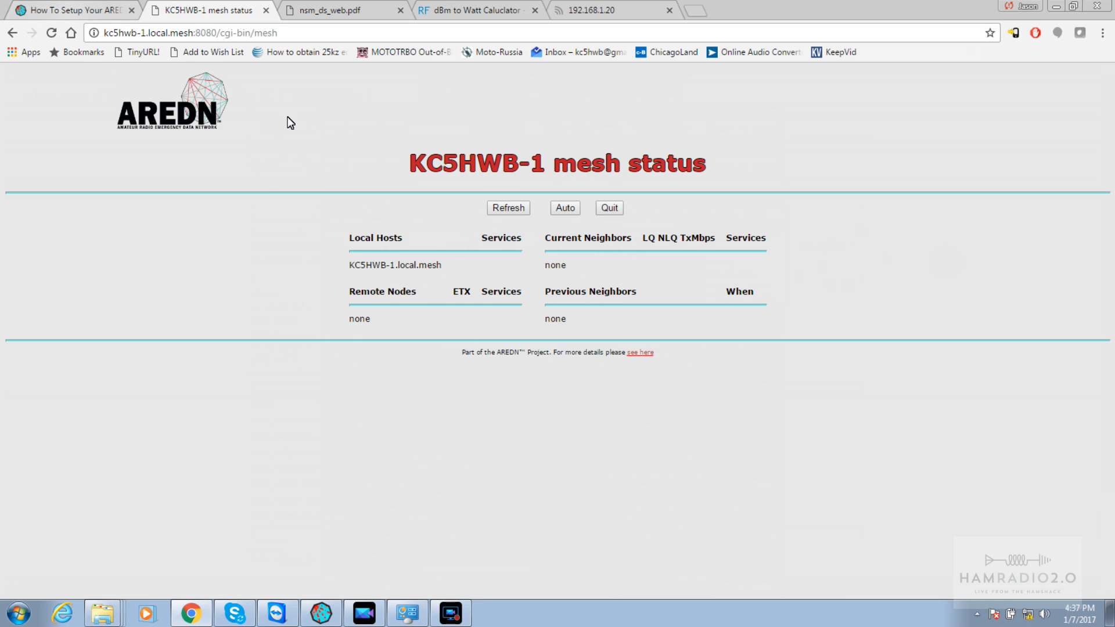
click(610, 209)
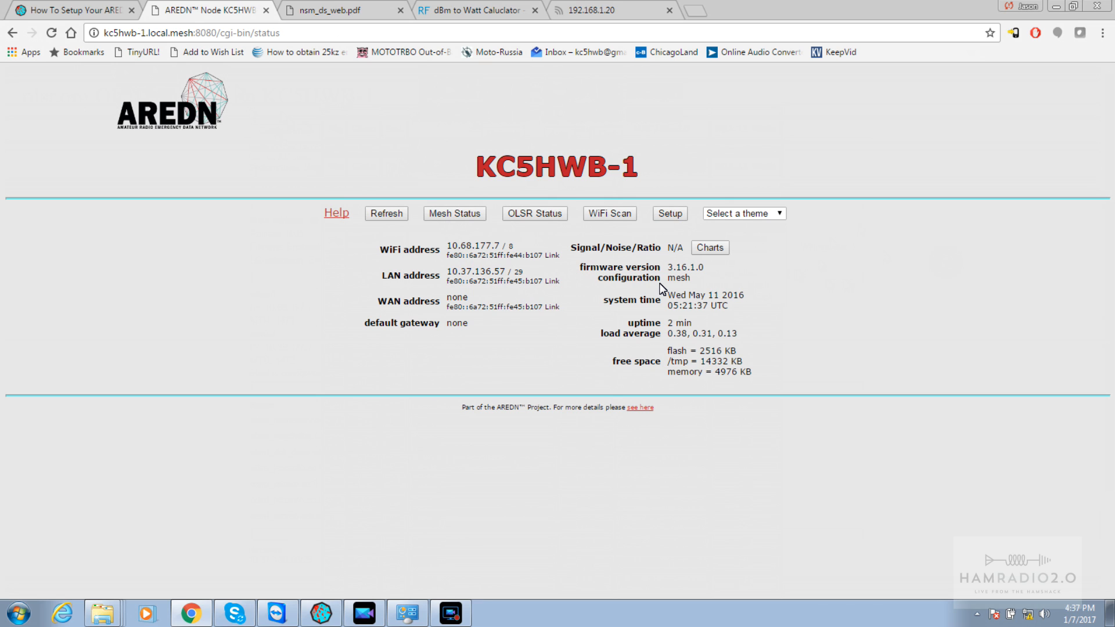
Log in to KC5HWB-1's Setup as root, skip saving the password, and show the WiFi channel list
click(671, 215)
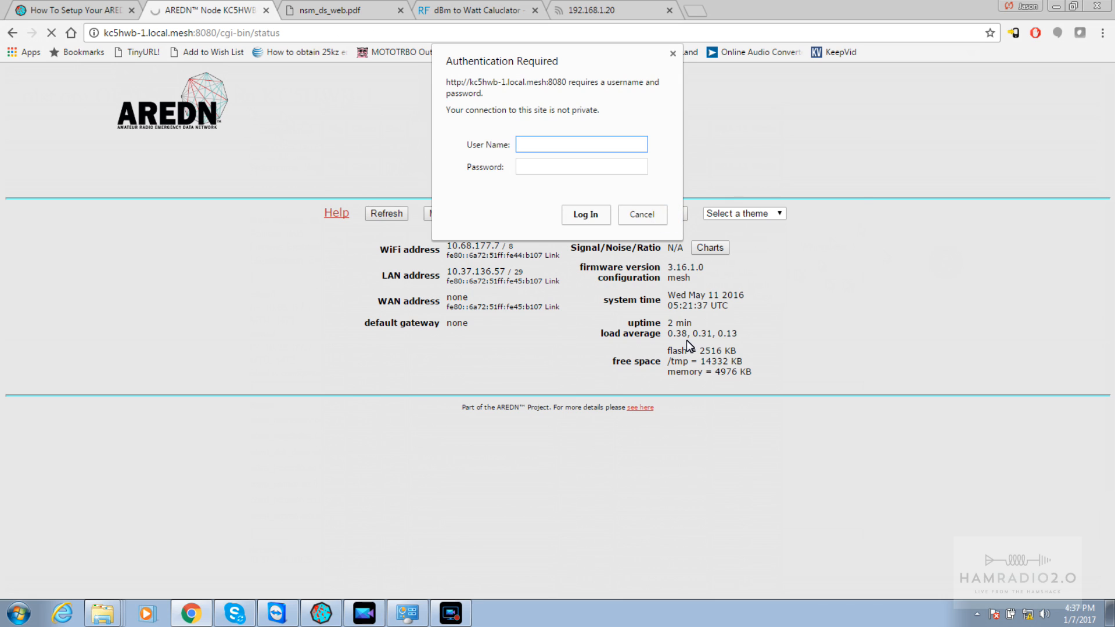
text(root)
key(Tab)
text(hs******)
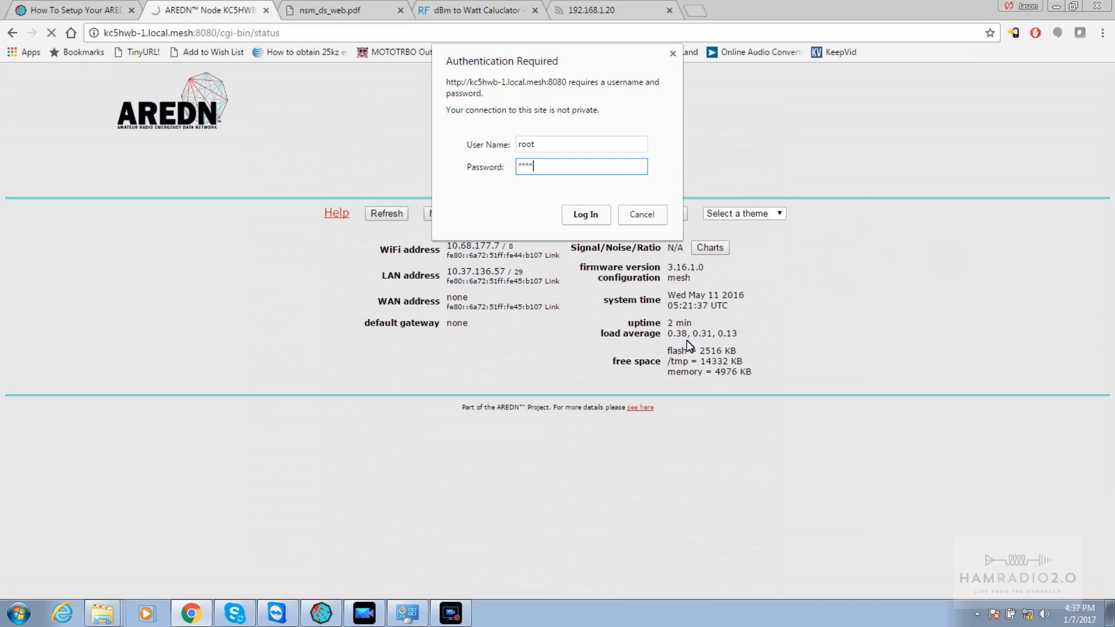
key(Return)
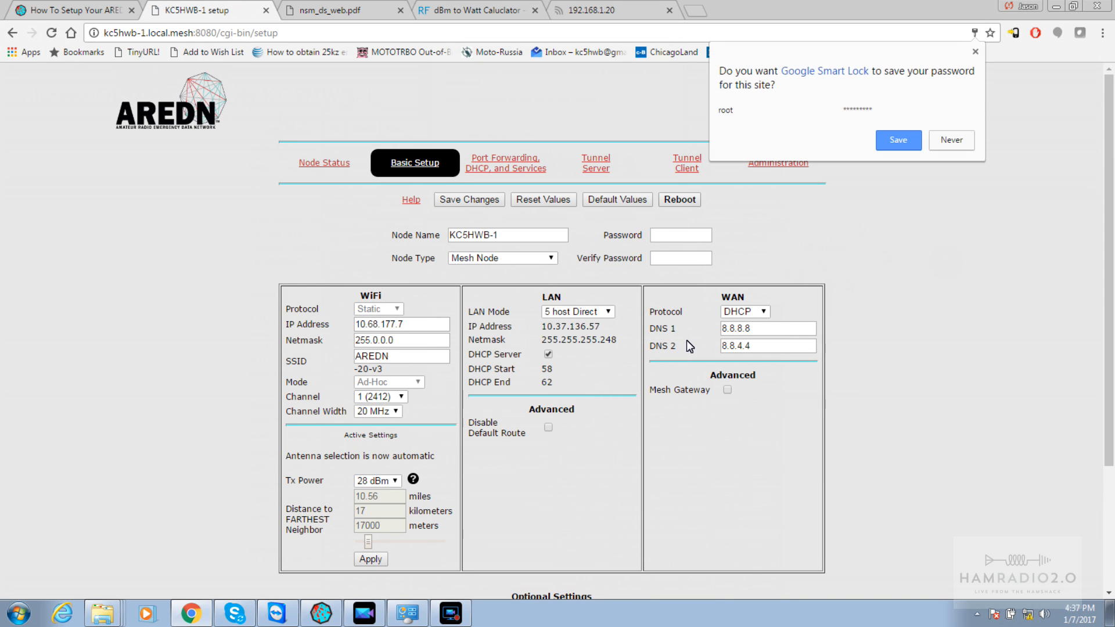
click(945, 141)
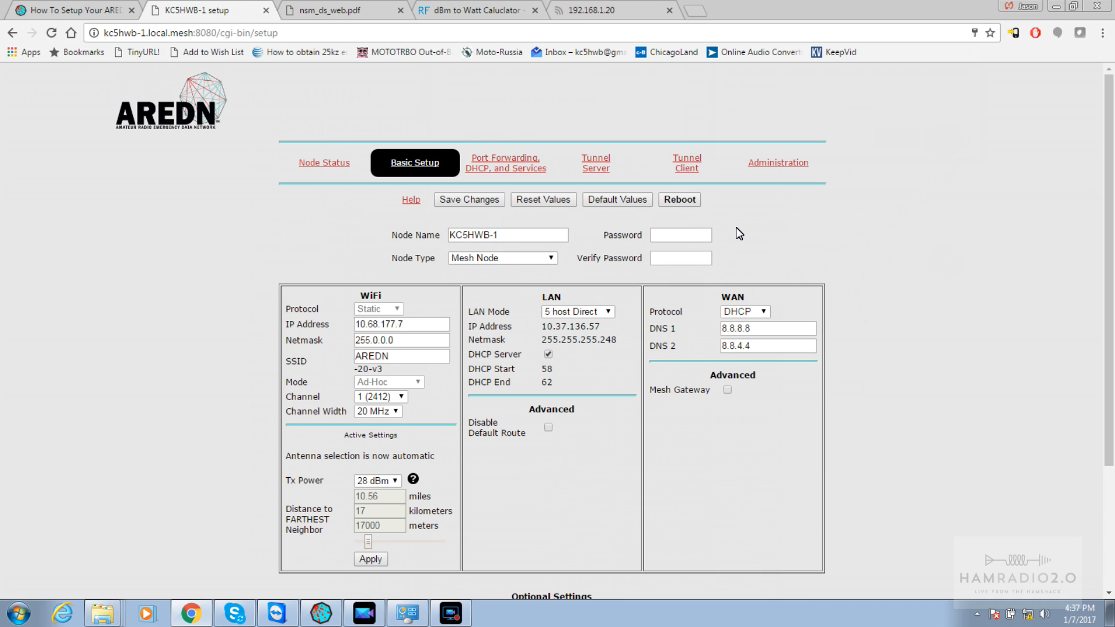
click(397, 398)
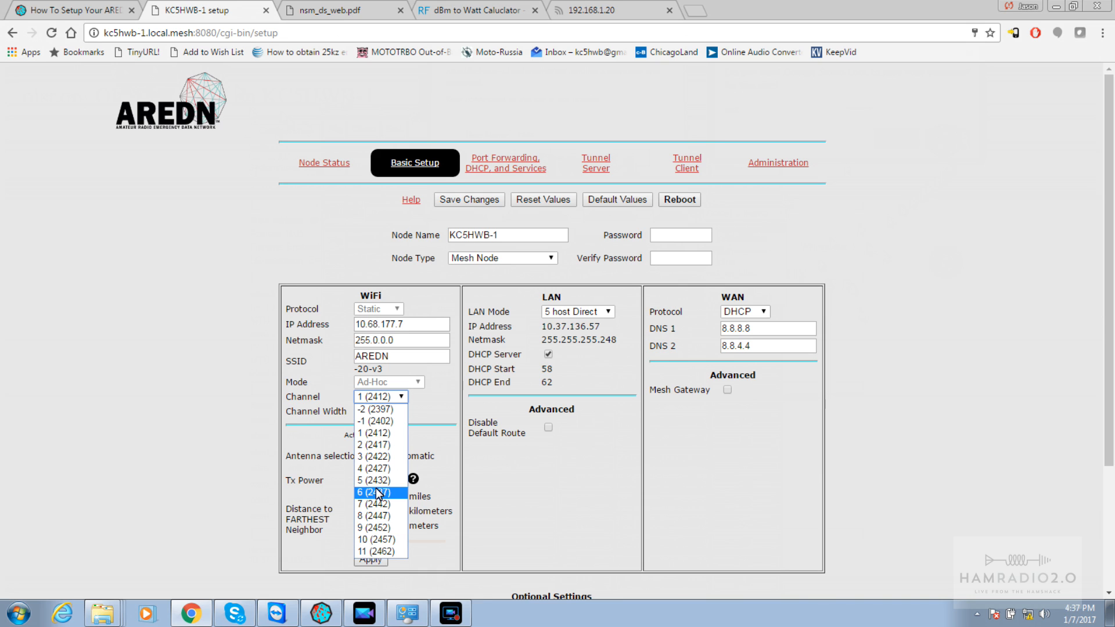
Set KC5HWB-1's WiFi channel to -2 (2397) and channel width to 5 MHz, double-checking both
click(366, 409)
click(397, 412)
click(379, 447)
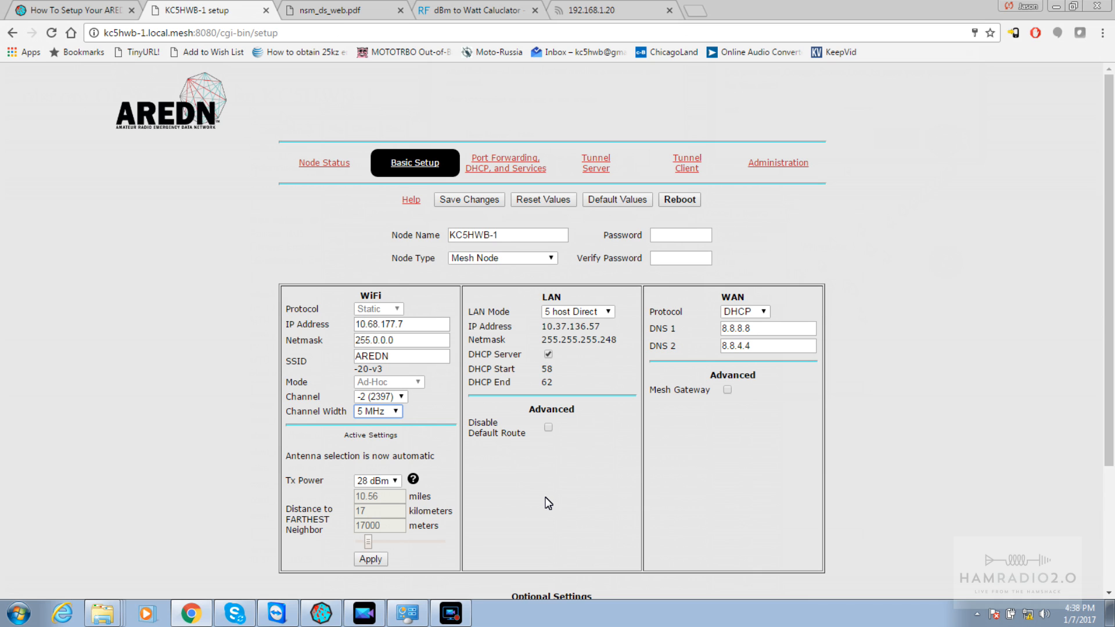
click(365, 411)
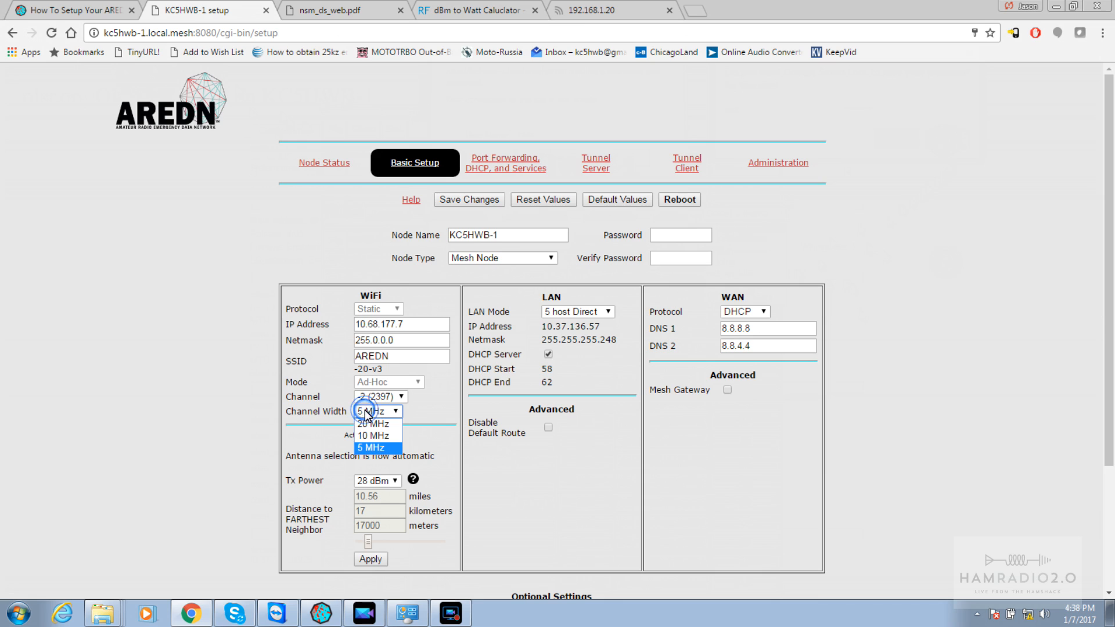
click(382, 449)
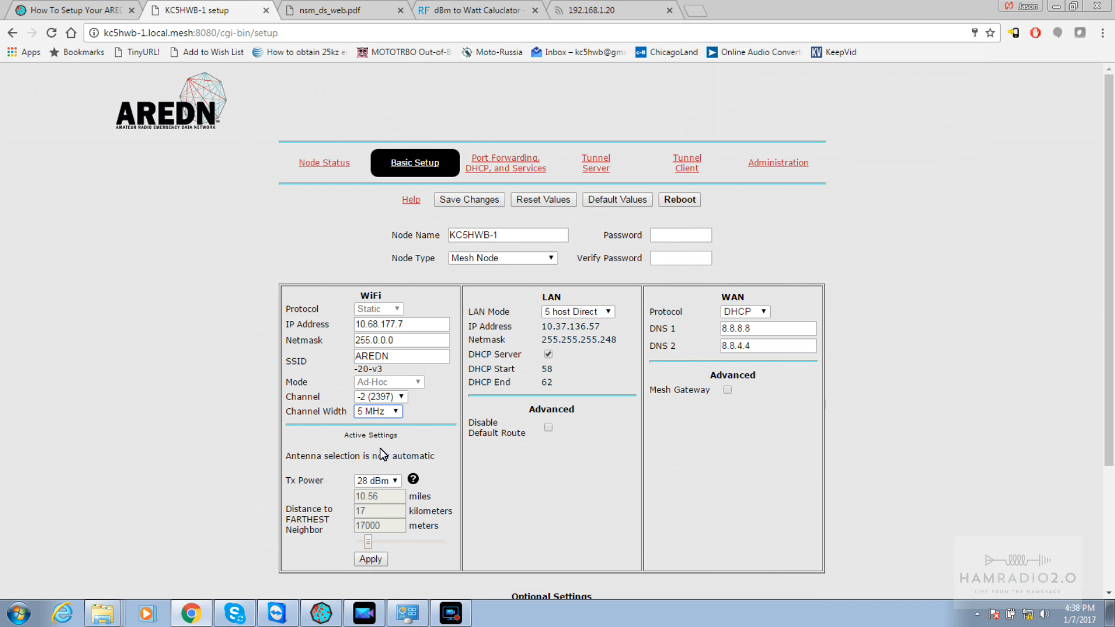
click(385, 414)
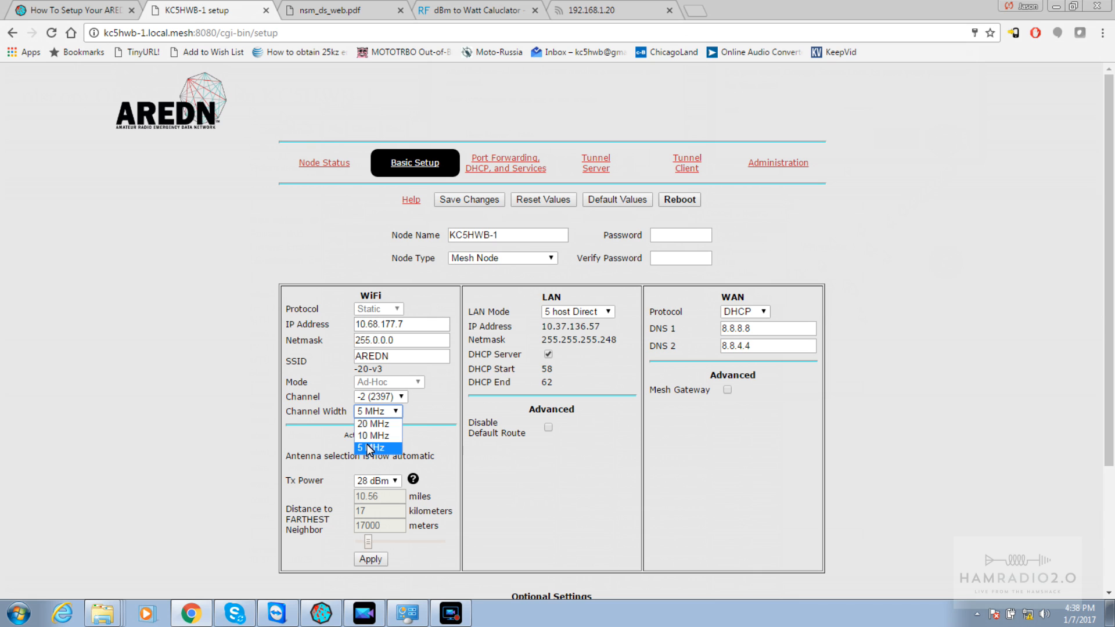
click(361, 398)
click(362, 398)
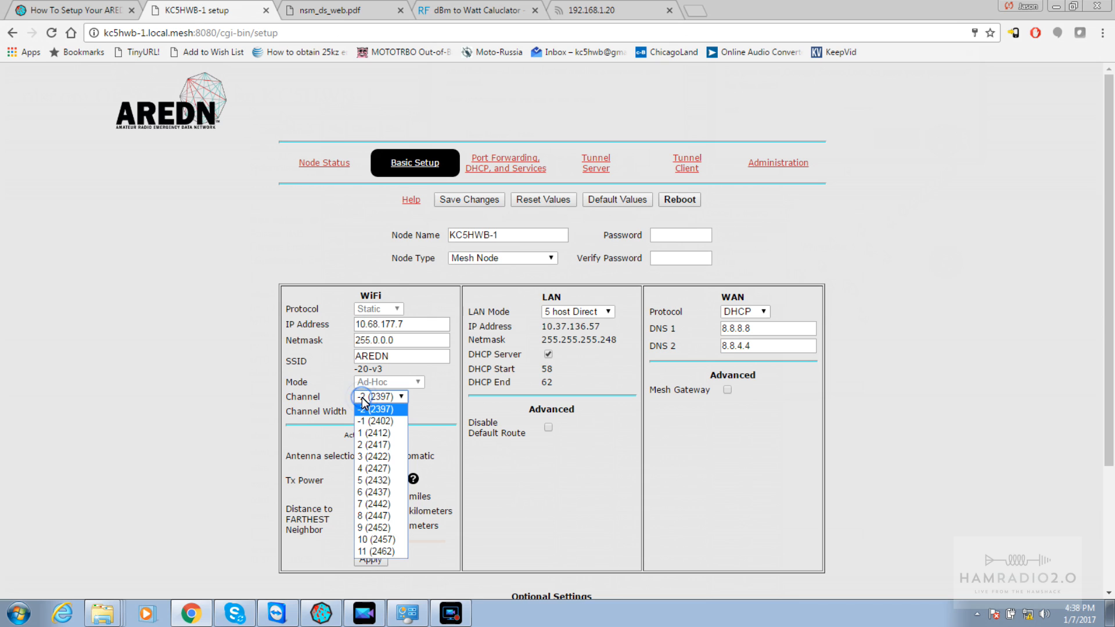
click(319, 398)
click(382, 413)
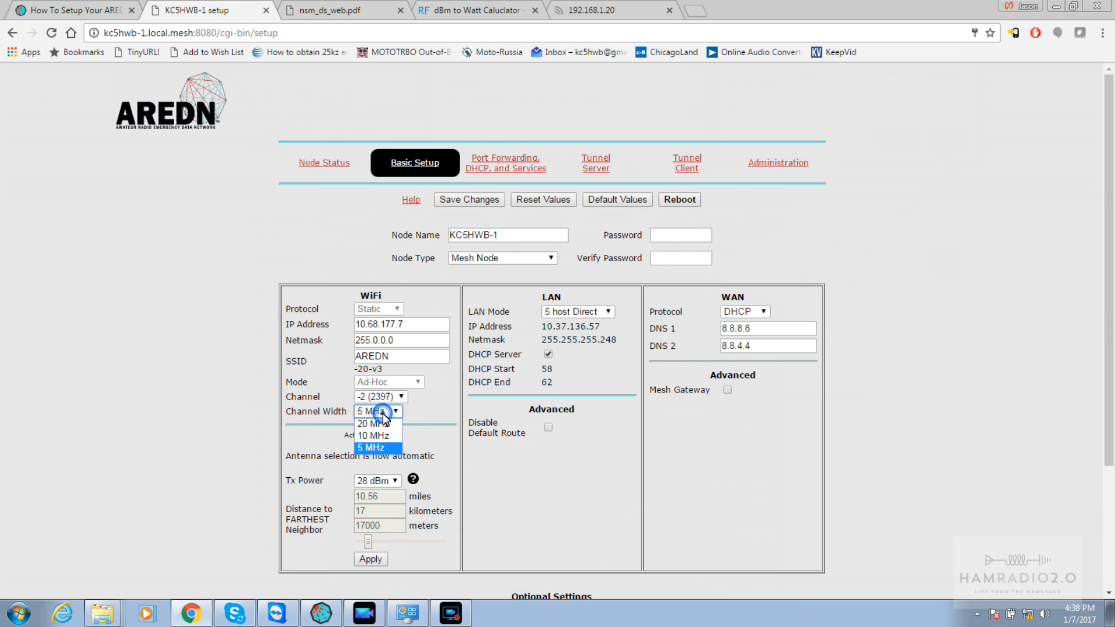
click(368, 449)
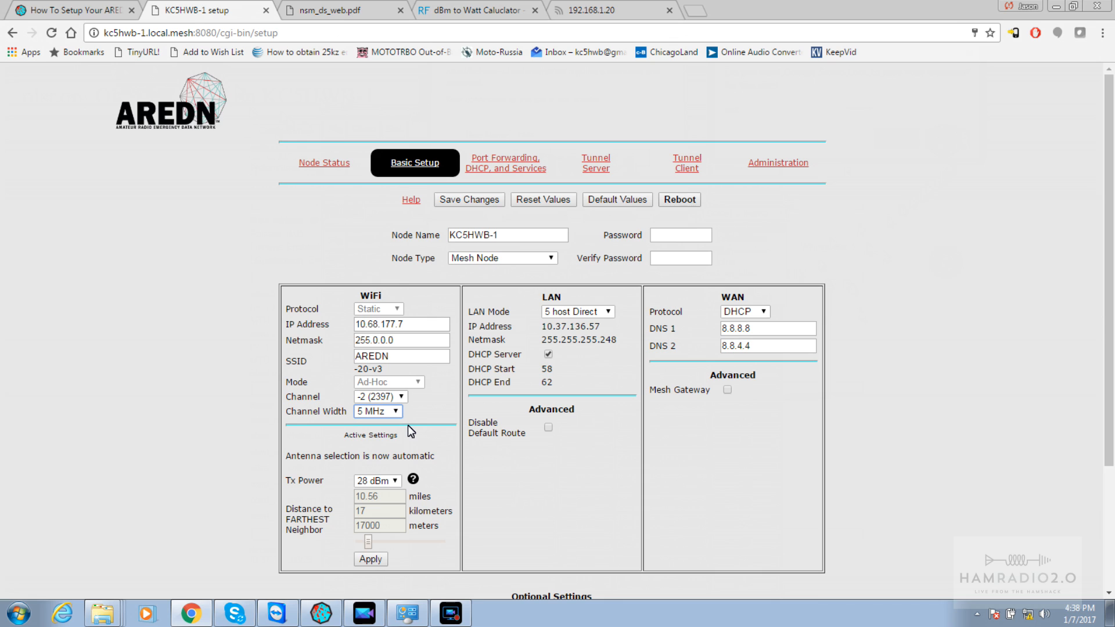
Keep node type Mesh Node, save the channel -2 / 5 MHz settings, and return to node status
click(527, 260)
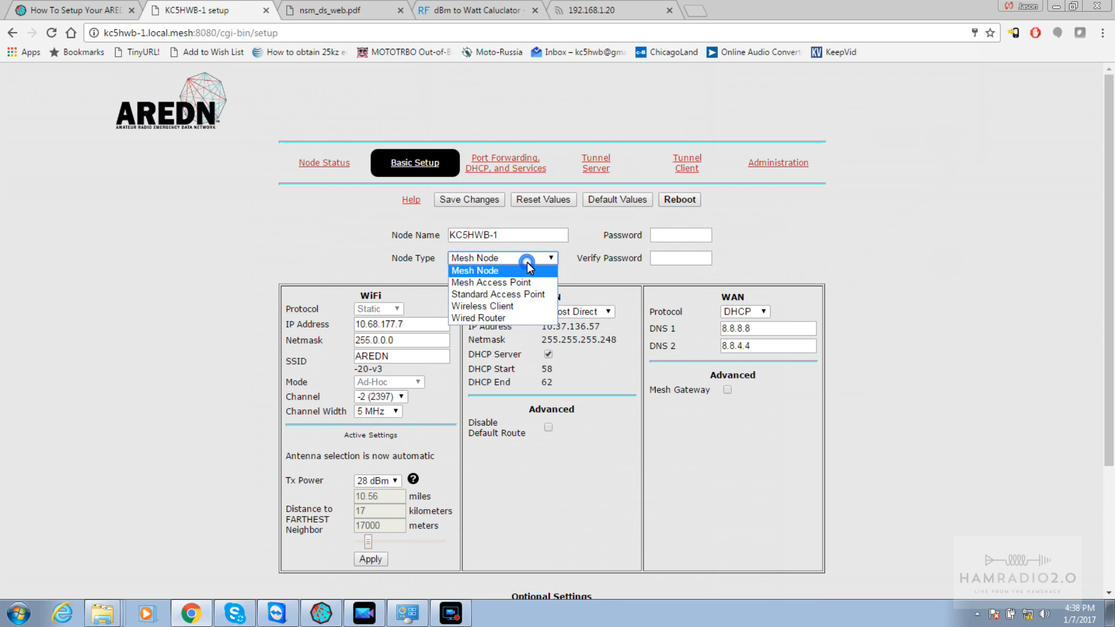
click(898, 246)
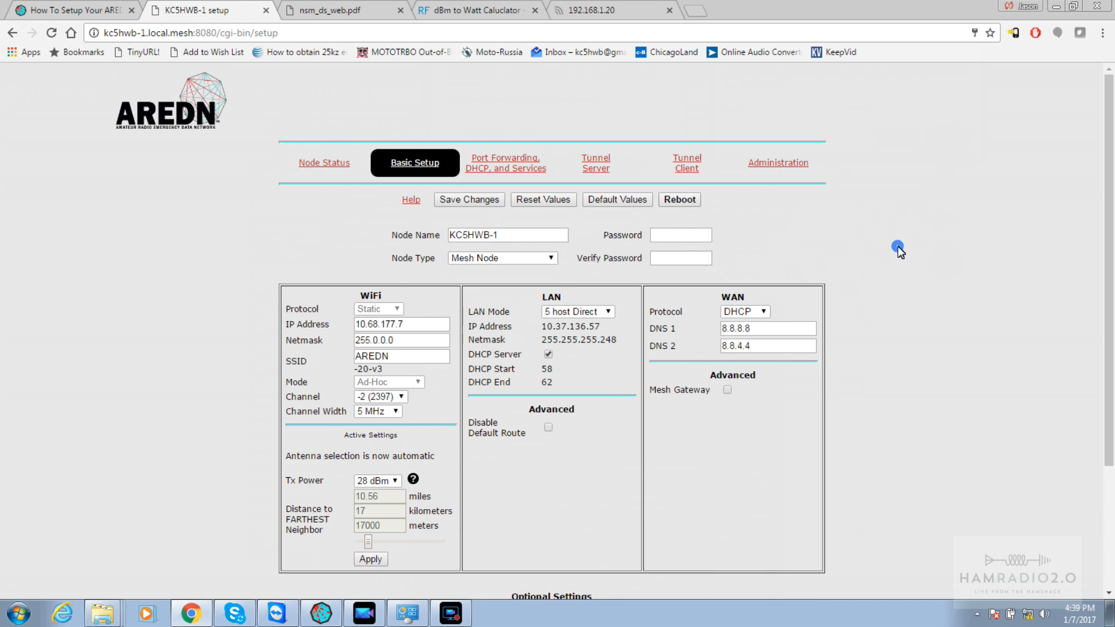
click(468, 199)
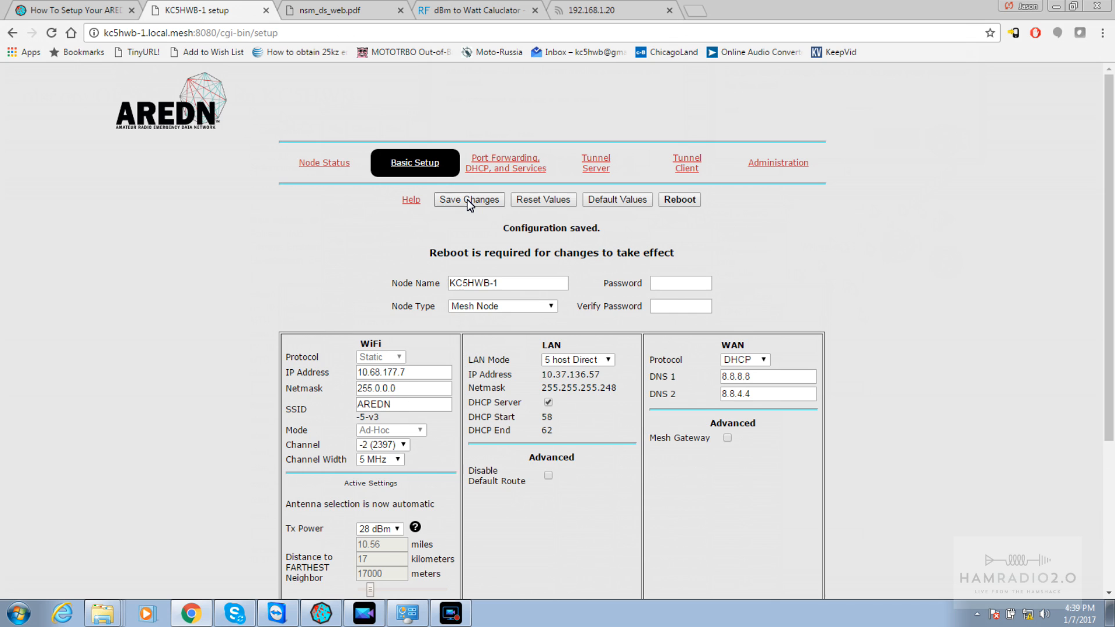
scroll(467, 200, down, 3)
scroll(467, 200, up, 3)
click(326, 162)
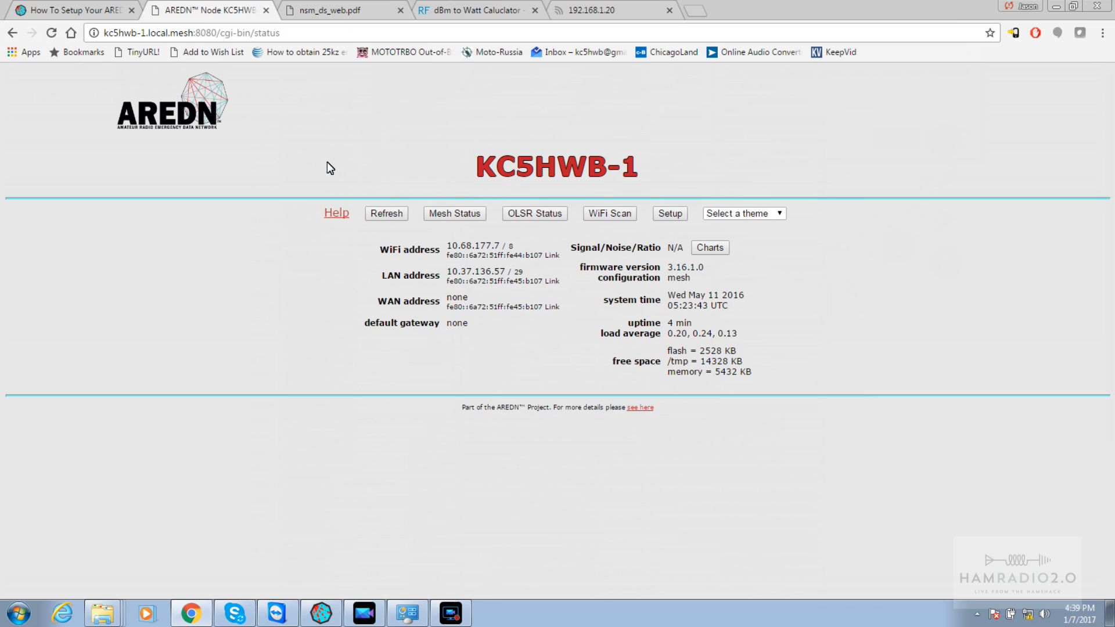
Open KC5HWB-1's mesh status, showing neighbor 10.118.213.95 at 11% LQ and 21% NLQ
click(467, 213)
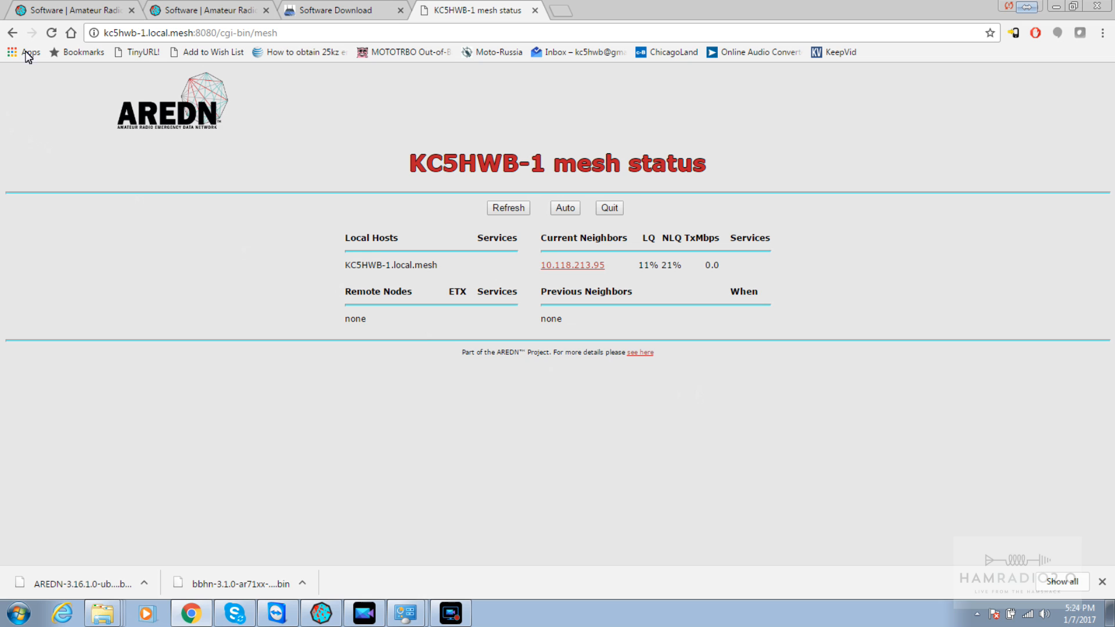
click(54, 12)
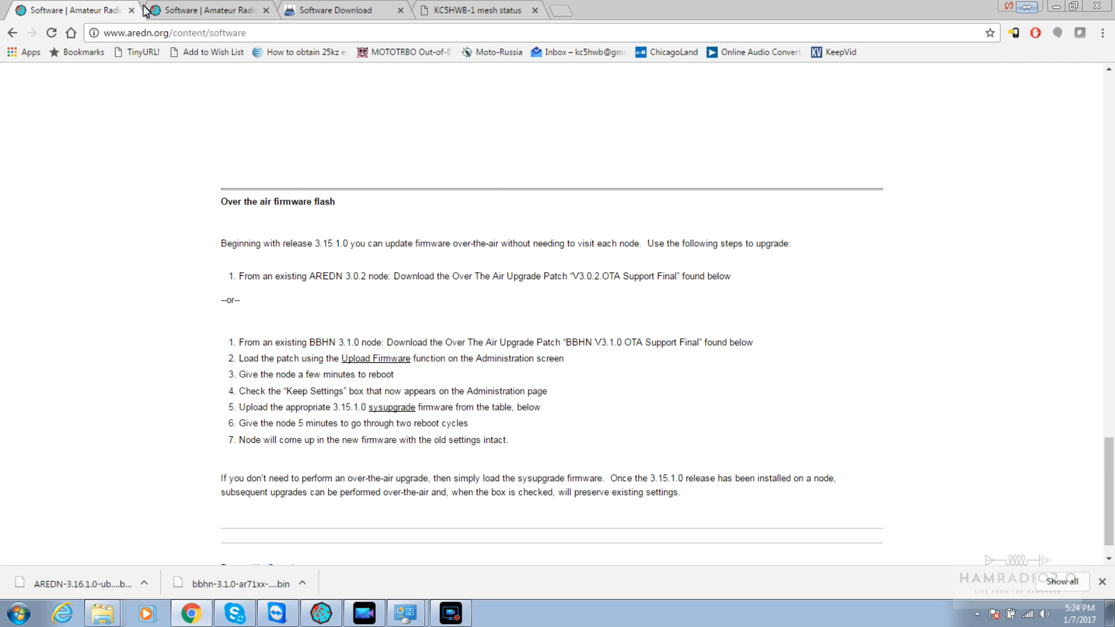
click(178, 12)
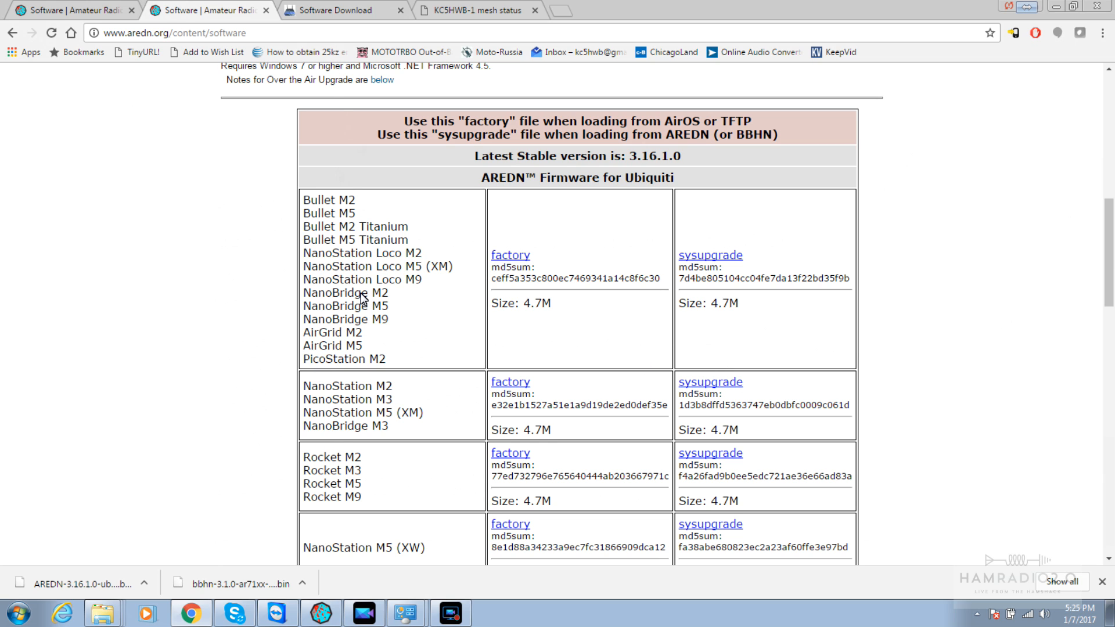
drag(361, 198, 324, 201)
drag(382, 139, 762, 116)
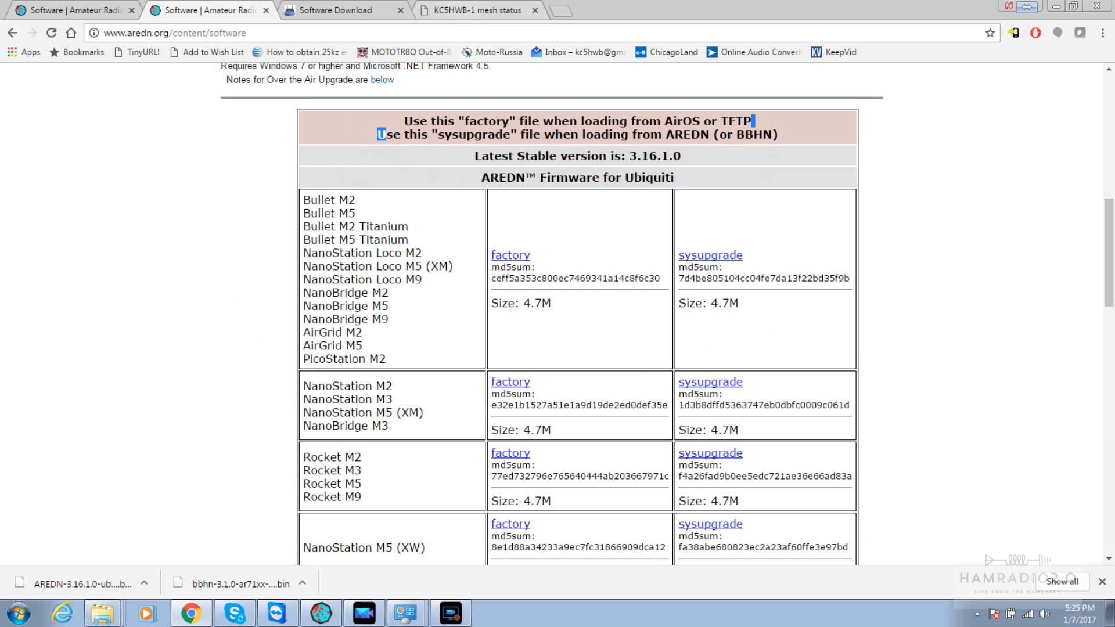
click(452, 10)
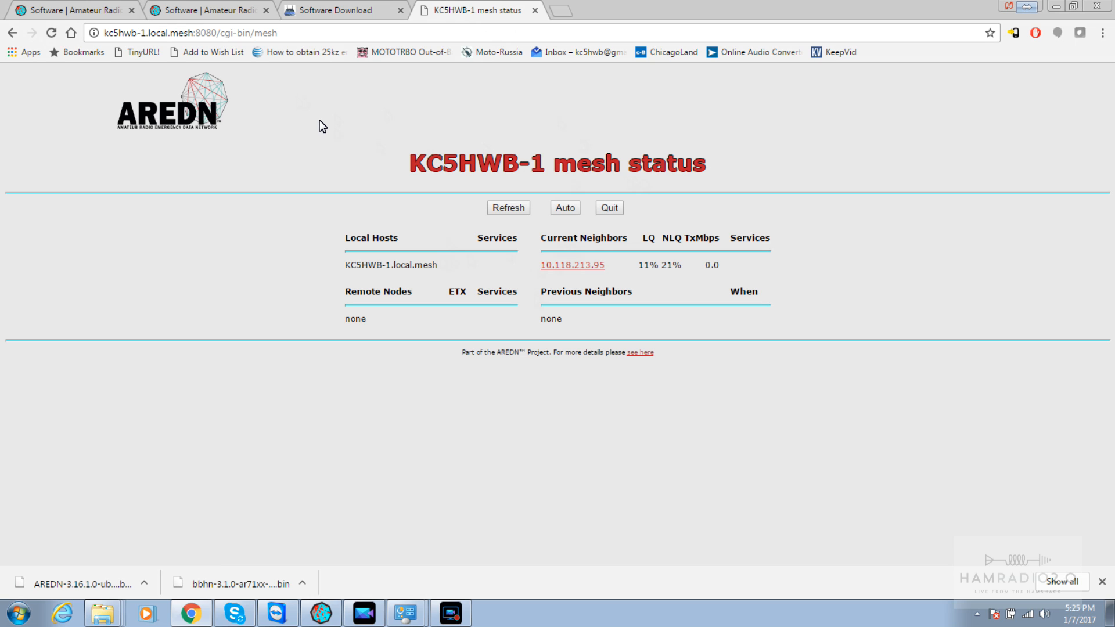
Open neighbor 10.118.213.95 and view its mesh status listing KC5HWB-1 at 100% LQ and NLQ
drag(354, 267, 424, 273)
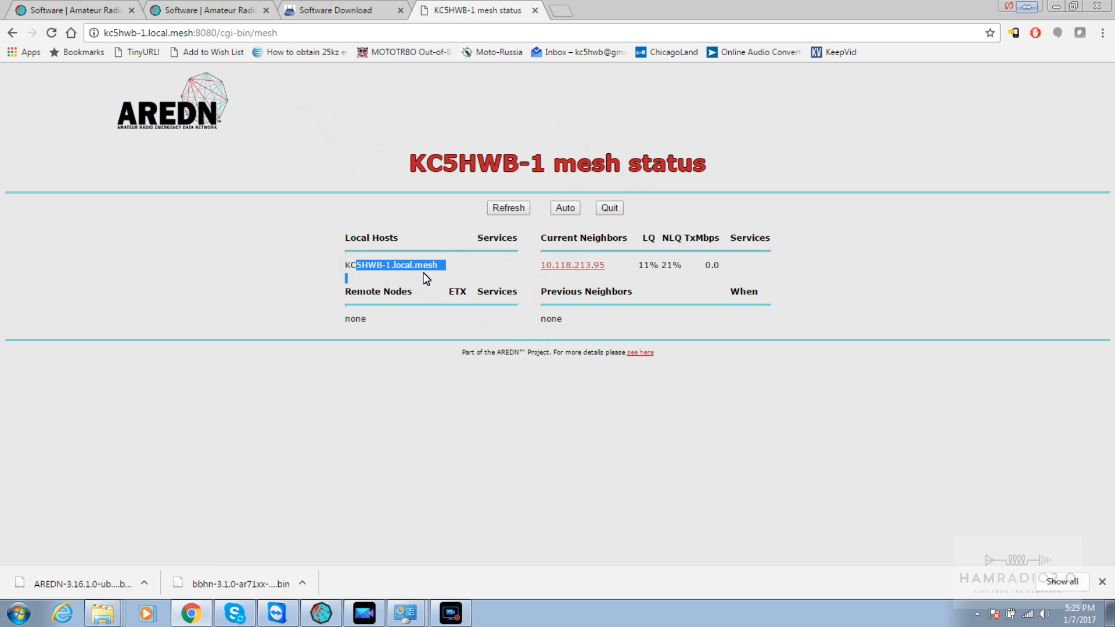
click(506, 305)
click(553, 268)
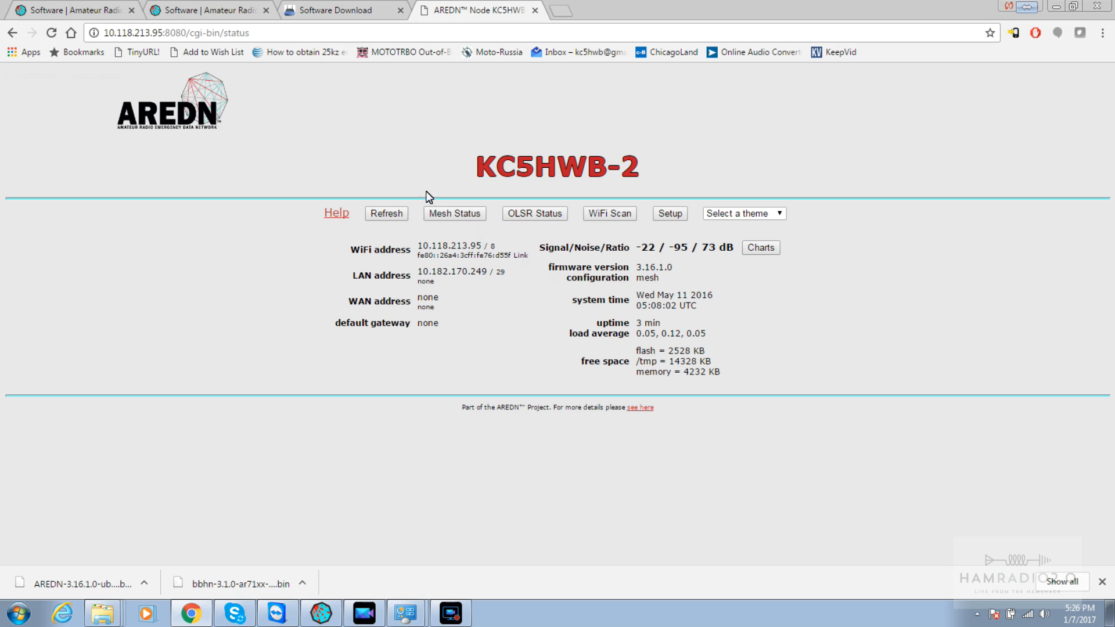
click(433, 213)
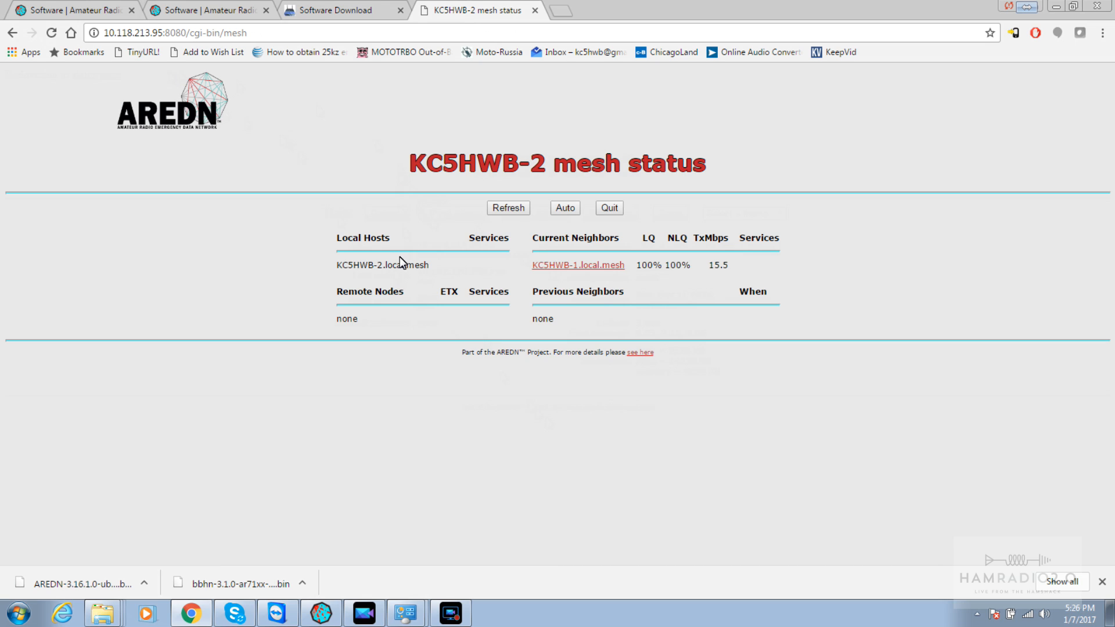
Confirm the neighbor is KC5HWB-2 and return to its node status page
drag(383, 264, 278, 256)
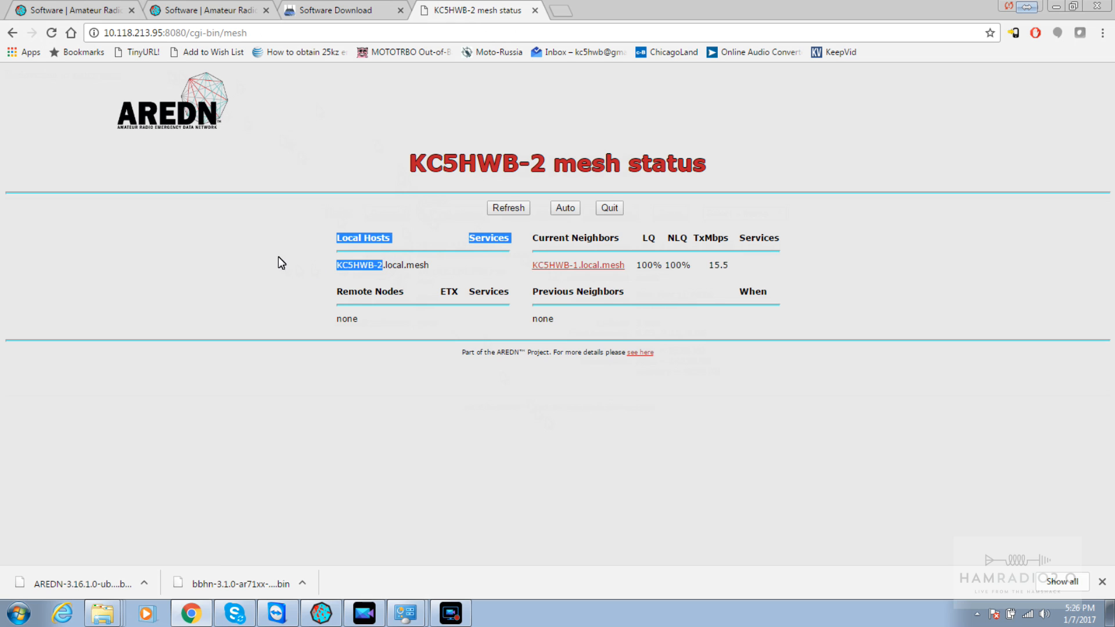
drag(553, 168, 425, 175)
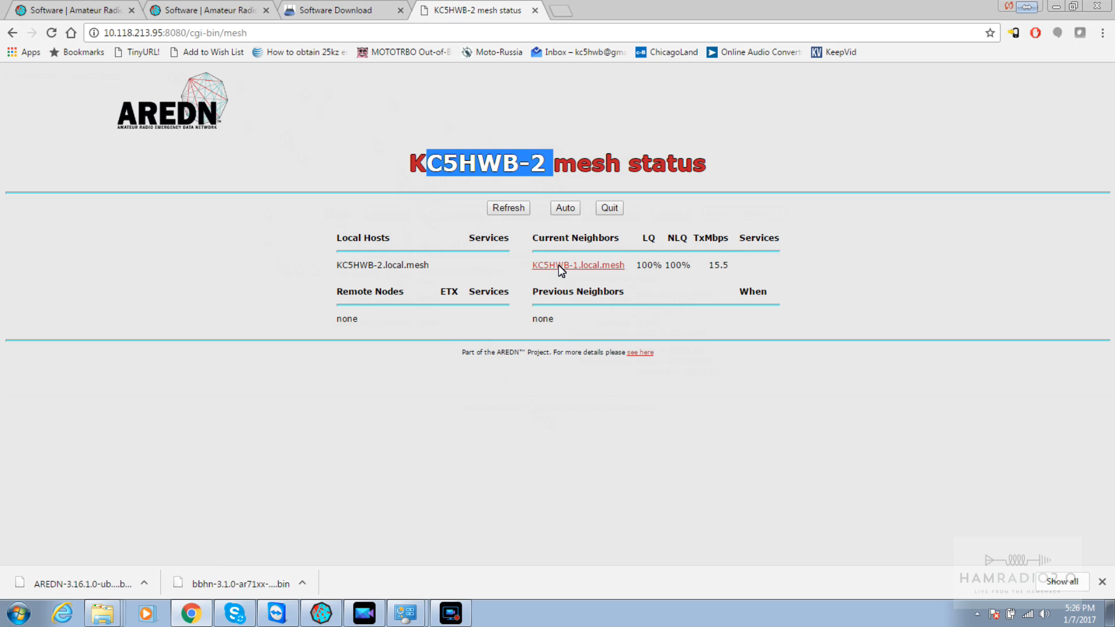
click(381, 262)
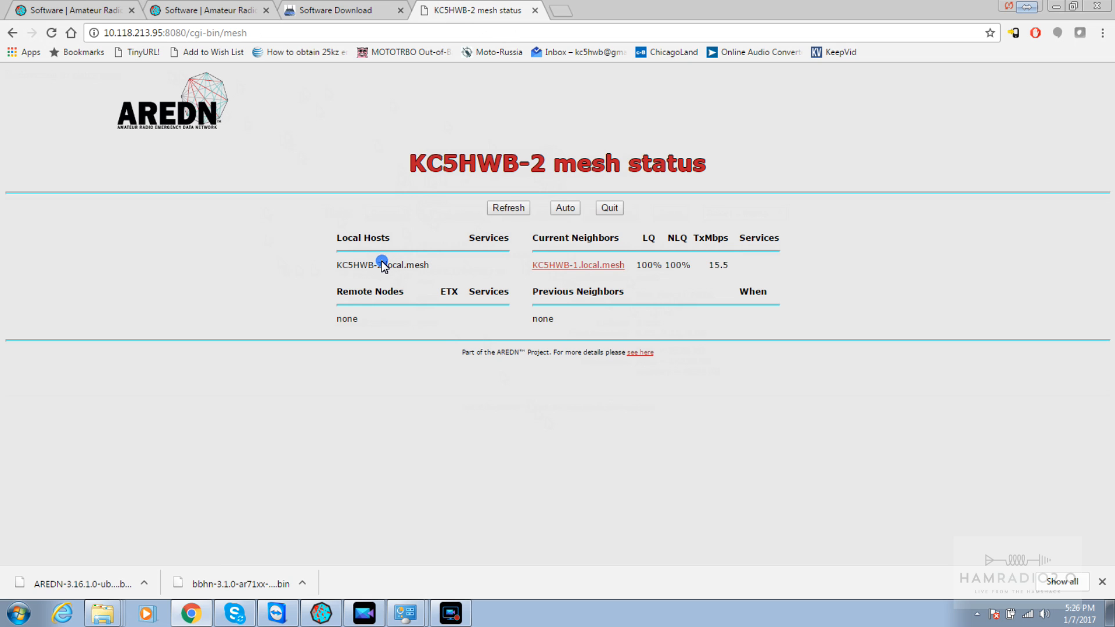
click(610, 209)
drag(646, 168, 499, 164)
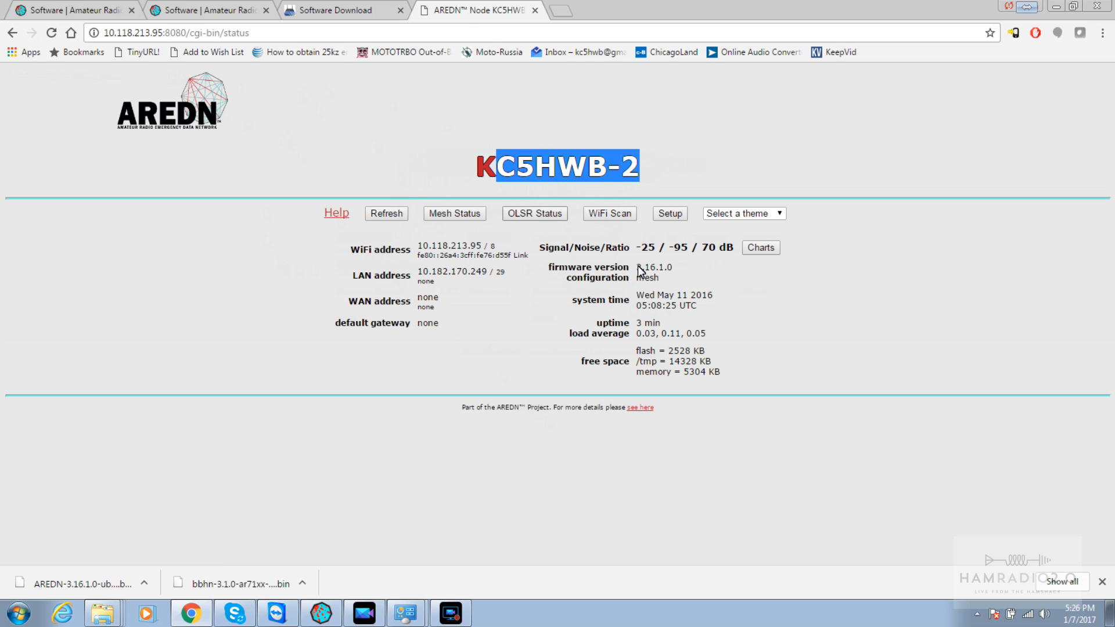
Log in to KC5HWB-2's Setup as root to confirm channel -2 (2397) at 5 MHz, then view its mesh status
click(666, 215)
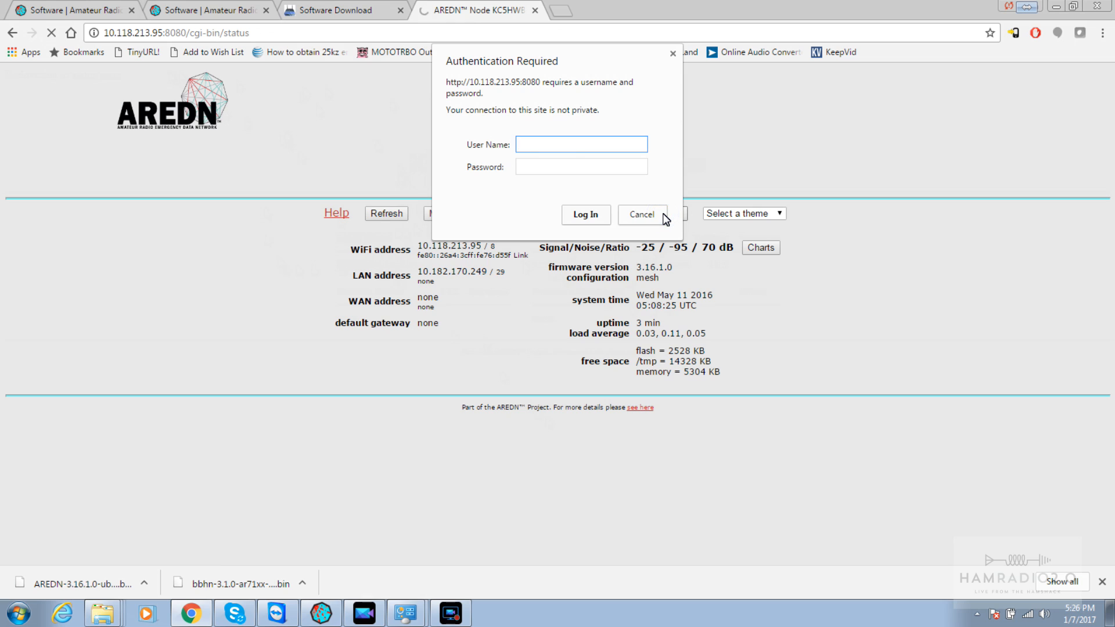
text(root)
key(Tab)
text(********)
key(Return)
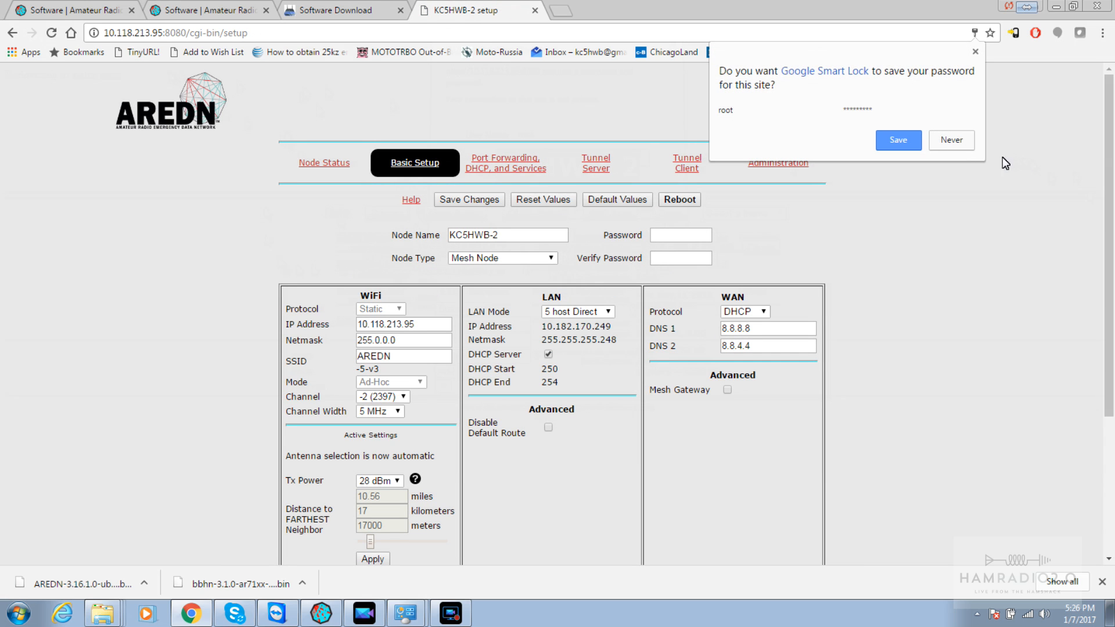
click(954, 144)
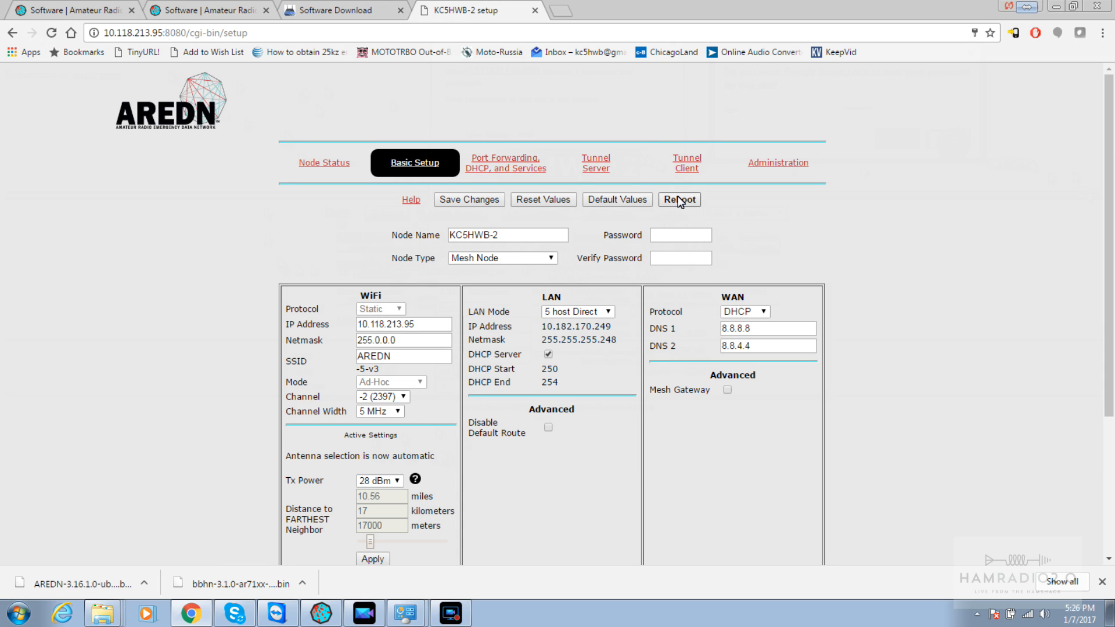
click(314, 162)
click(460, 215)
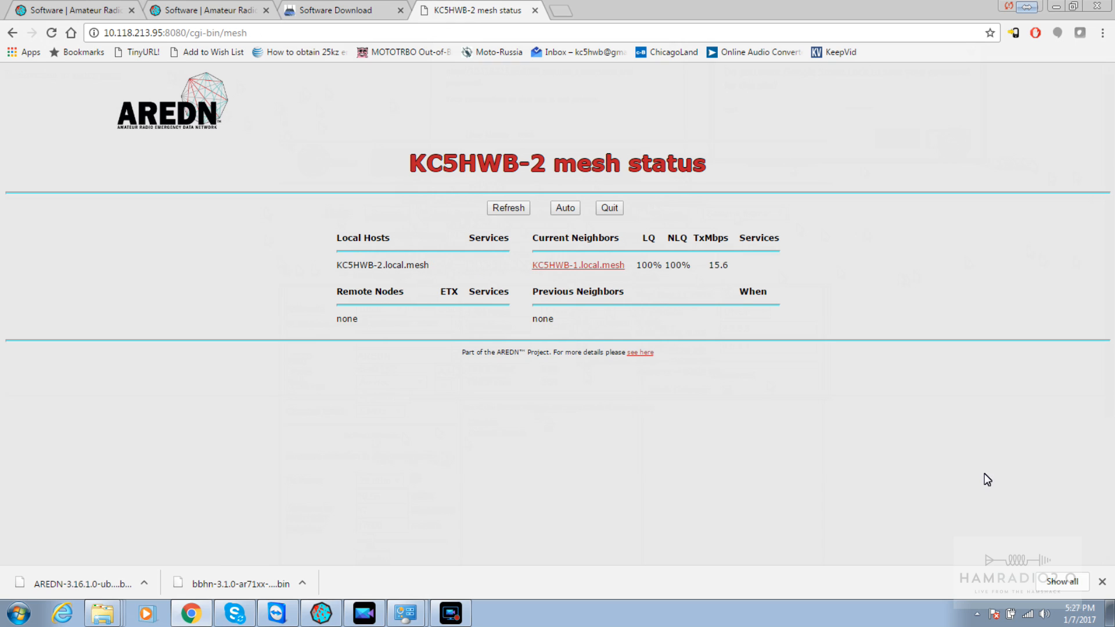
Close the downloads bar and hop between KC5HWB-1 and KC5HWB-2 mesh status pages
click(1102, 581)
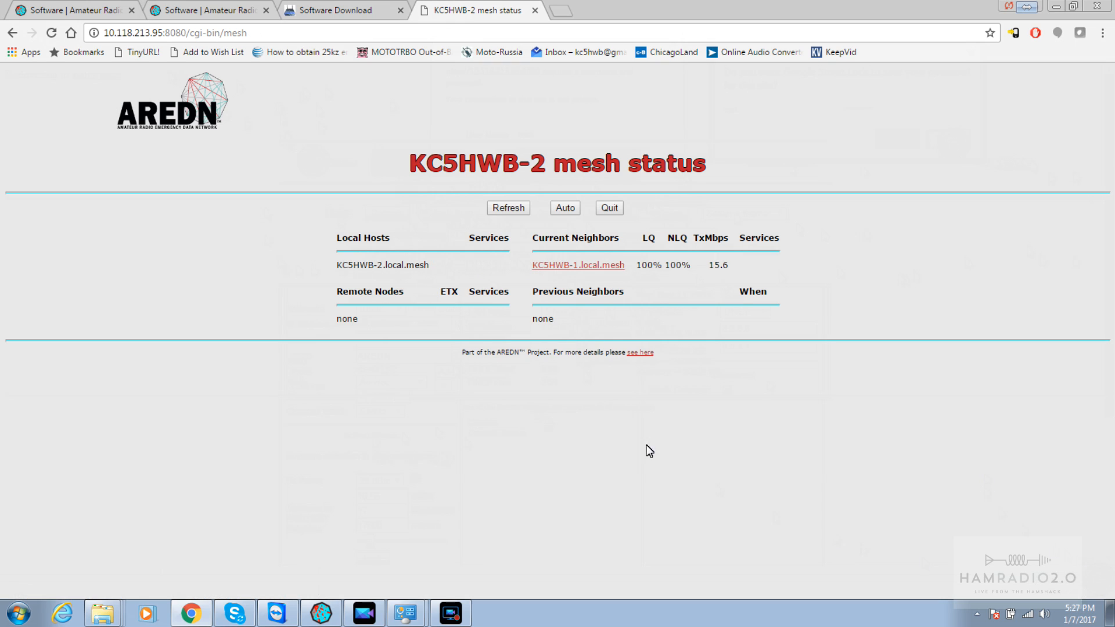
click(592, 268)
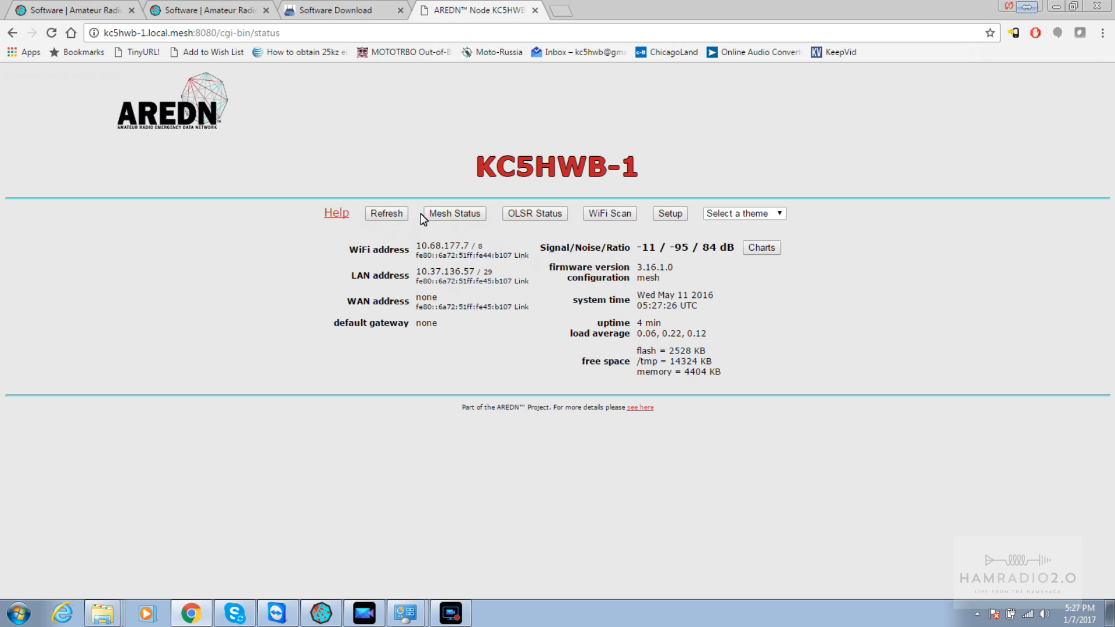
click(440, 214)
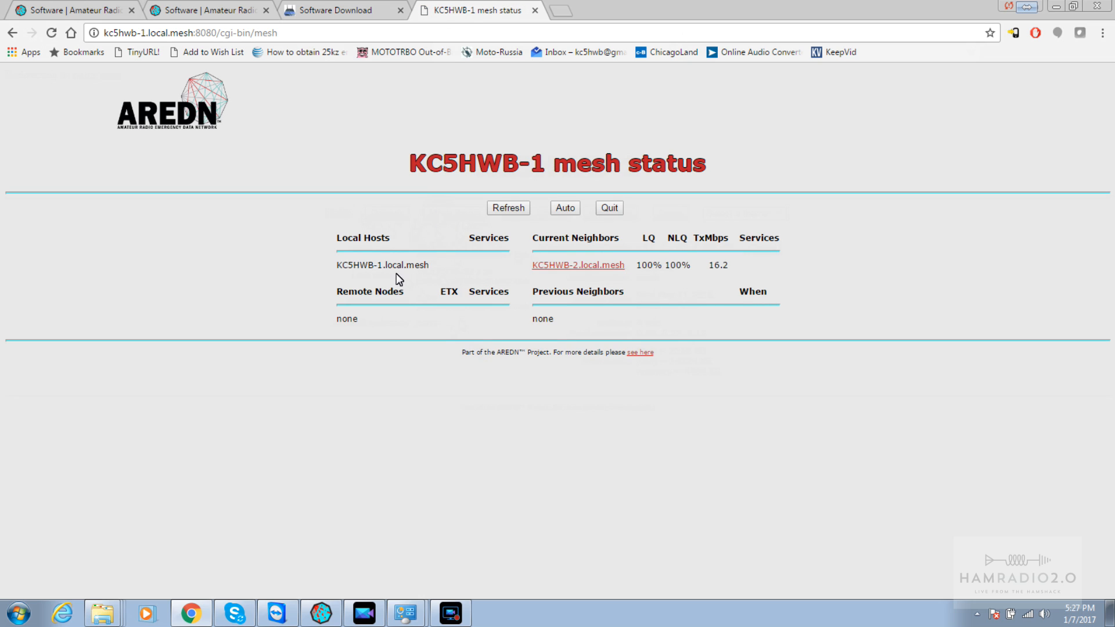
click(580, 268)
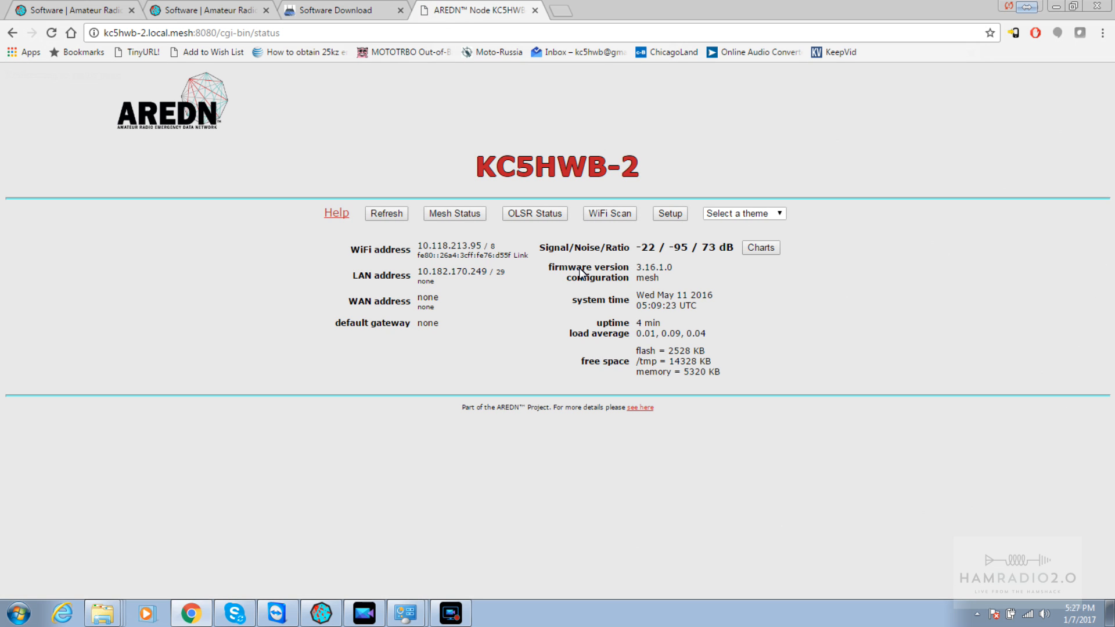
click(440, 215)
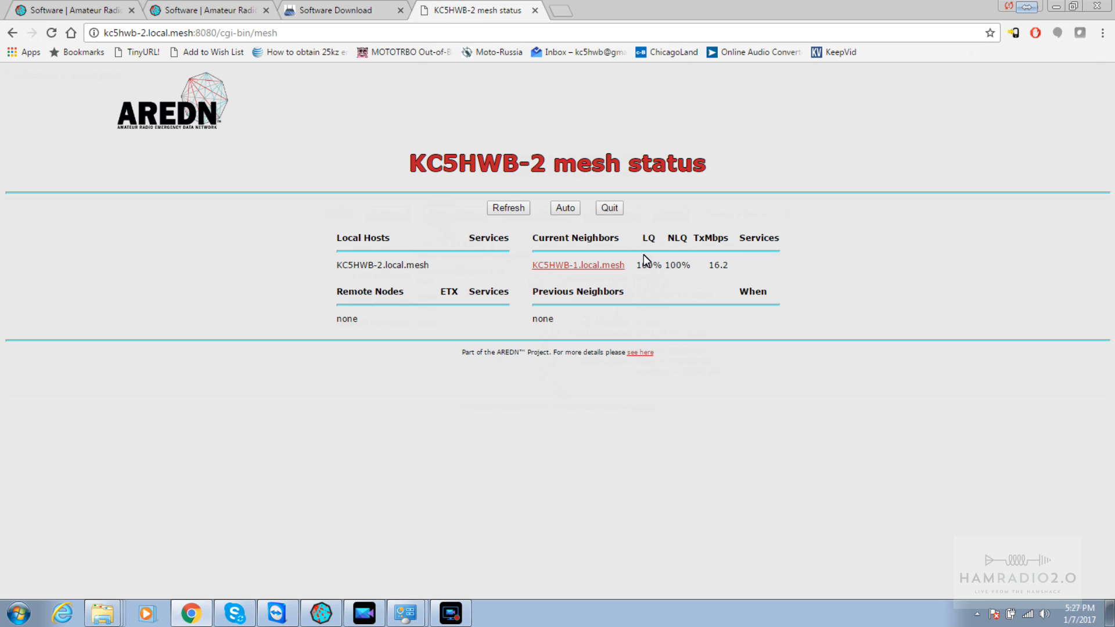
Return to KC5HWB-1's mesh status showing KC5HWB-2 at 100% LQ, 100% NLQ and 16.2 TxMbps
click(581, 262)
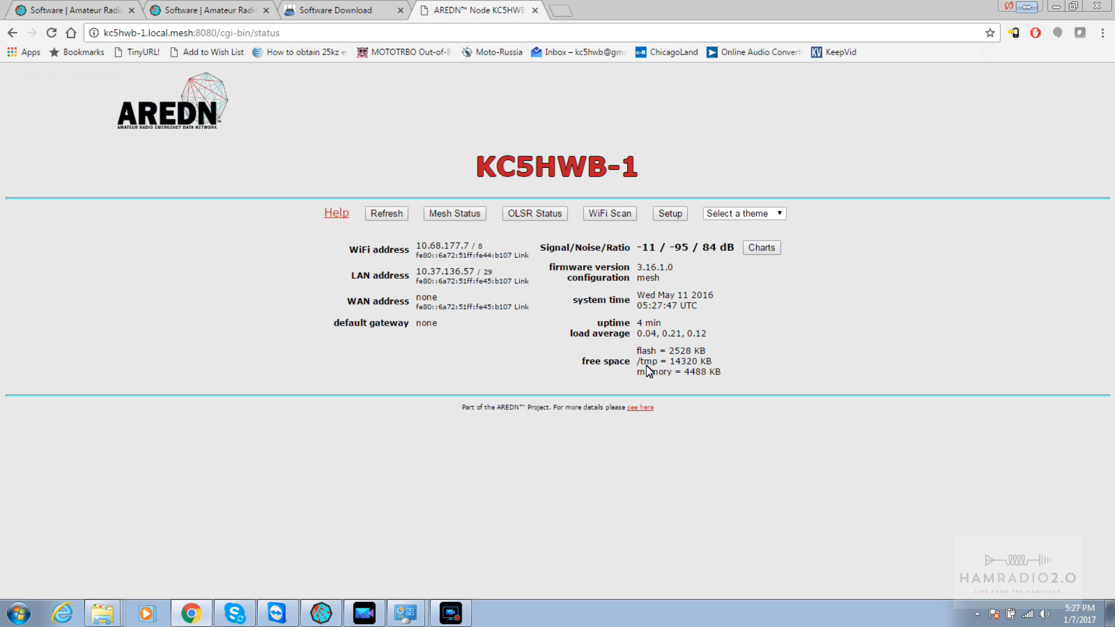
click(448, 215)
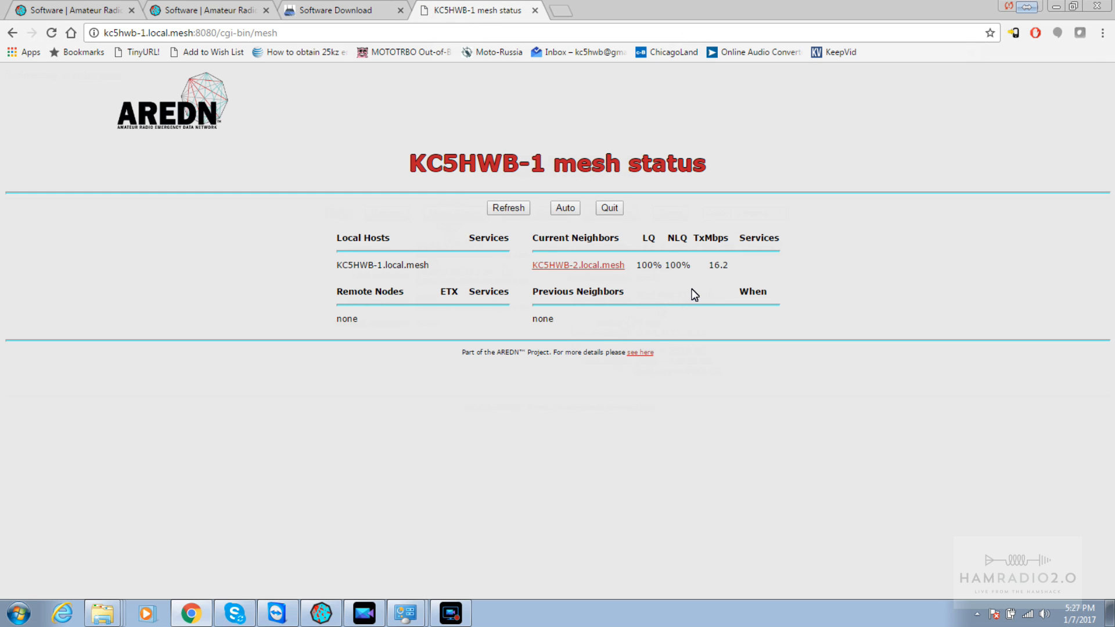
double_click(643, 238)
double_click(733, 239)
drag(377, 268, 397, 269)
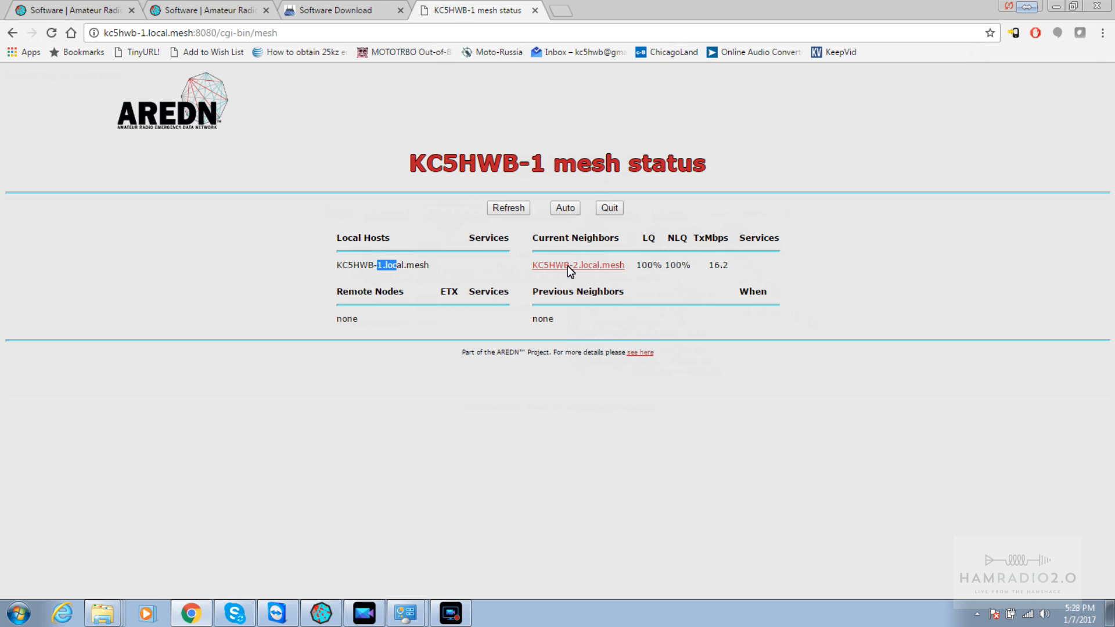